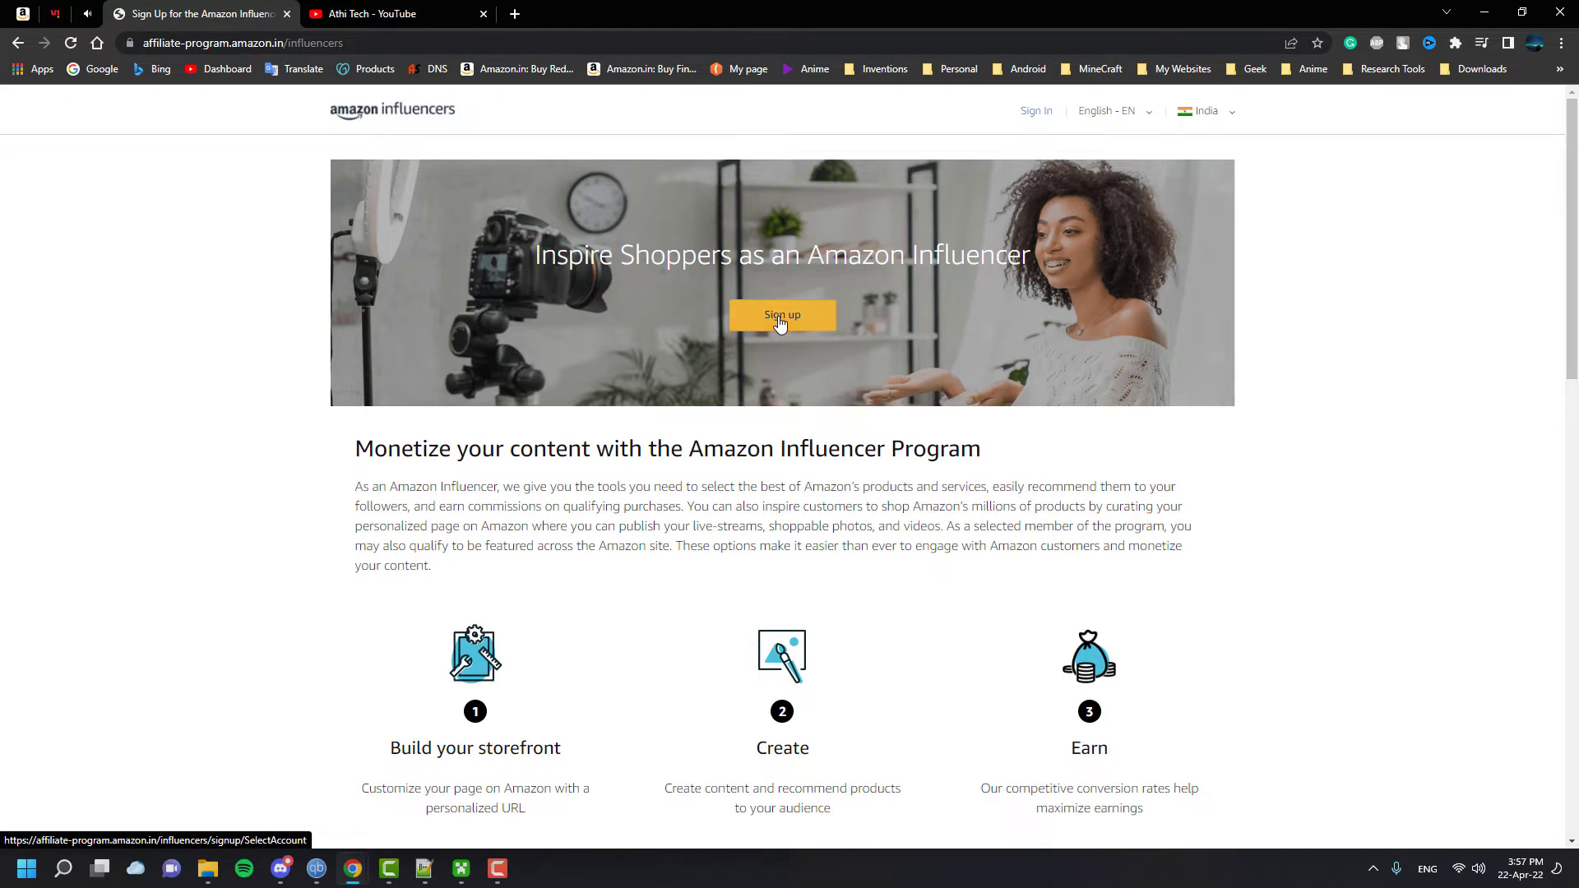
# Step: Start the Amazon Influencer Program sign-up using the existing customer account
pyautogui.scroll(-10, 650, 444)
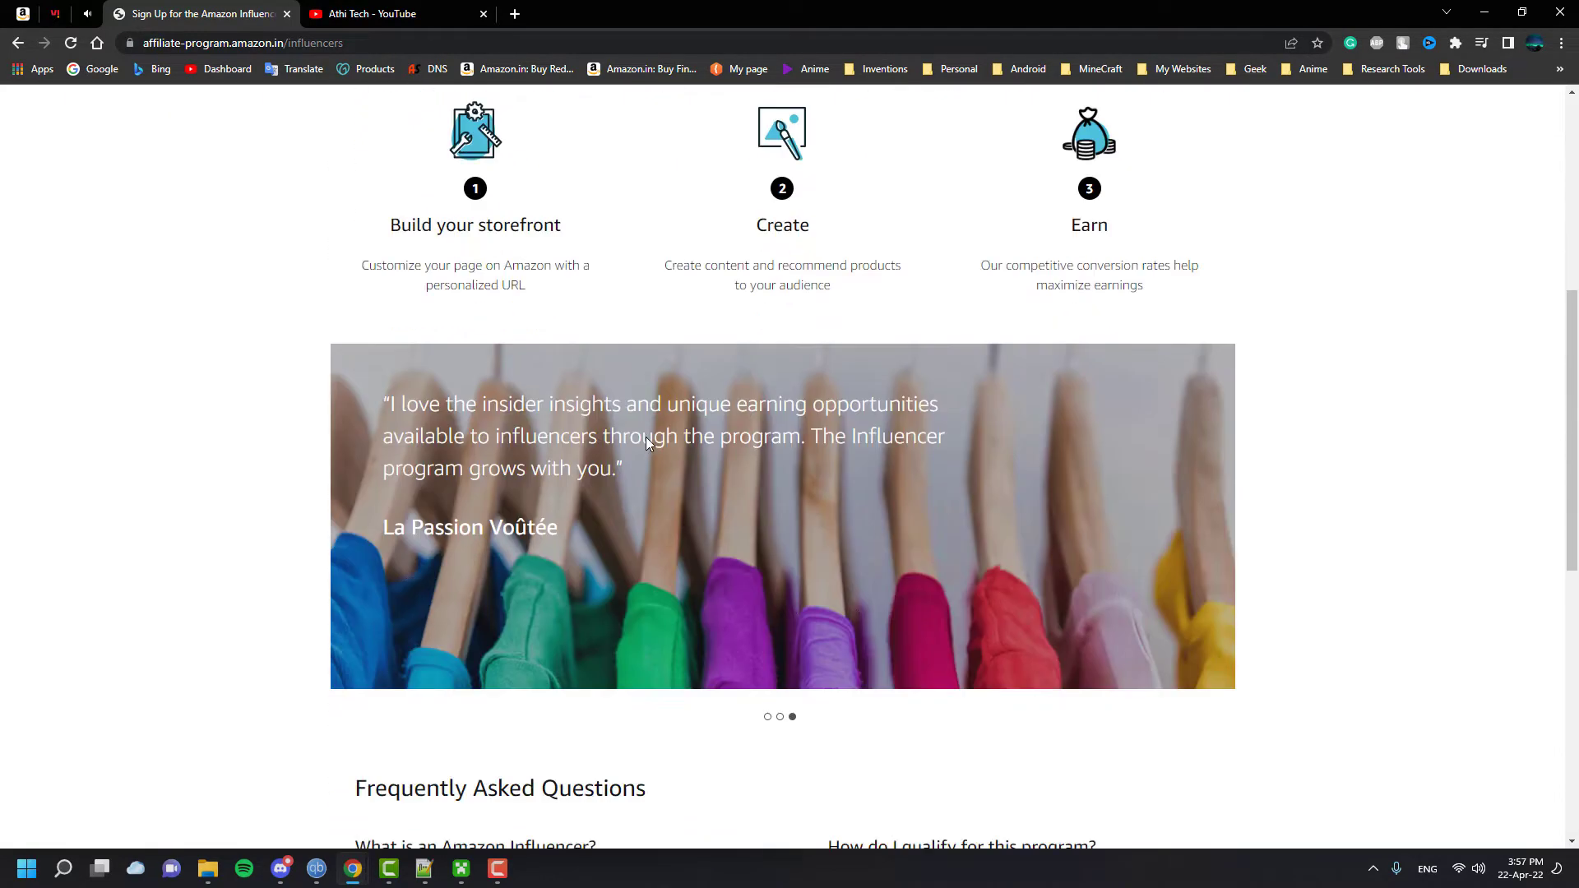
pyautogui.scroll(-4, 646, 438)
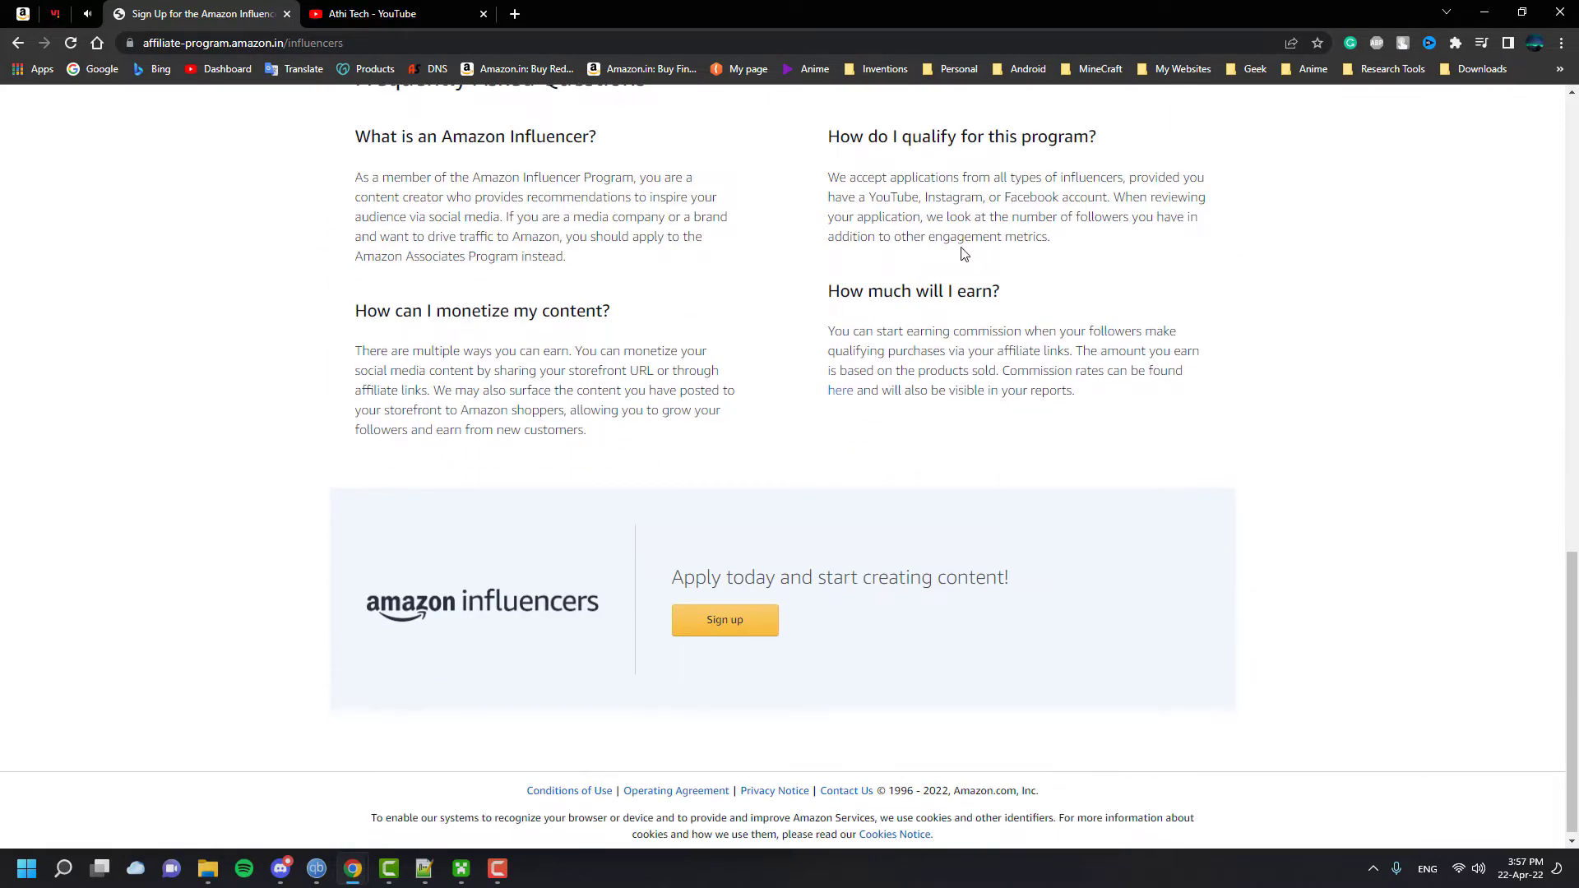
pyautogui.scroll(1, 942, 241)
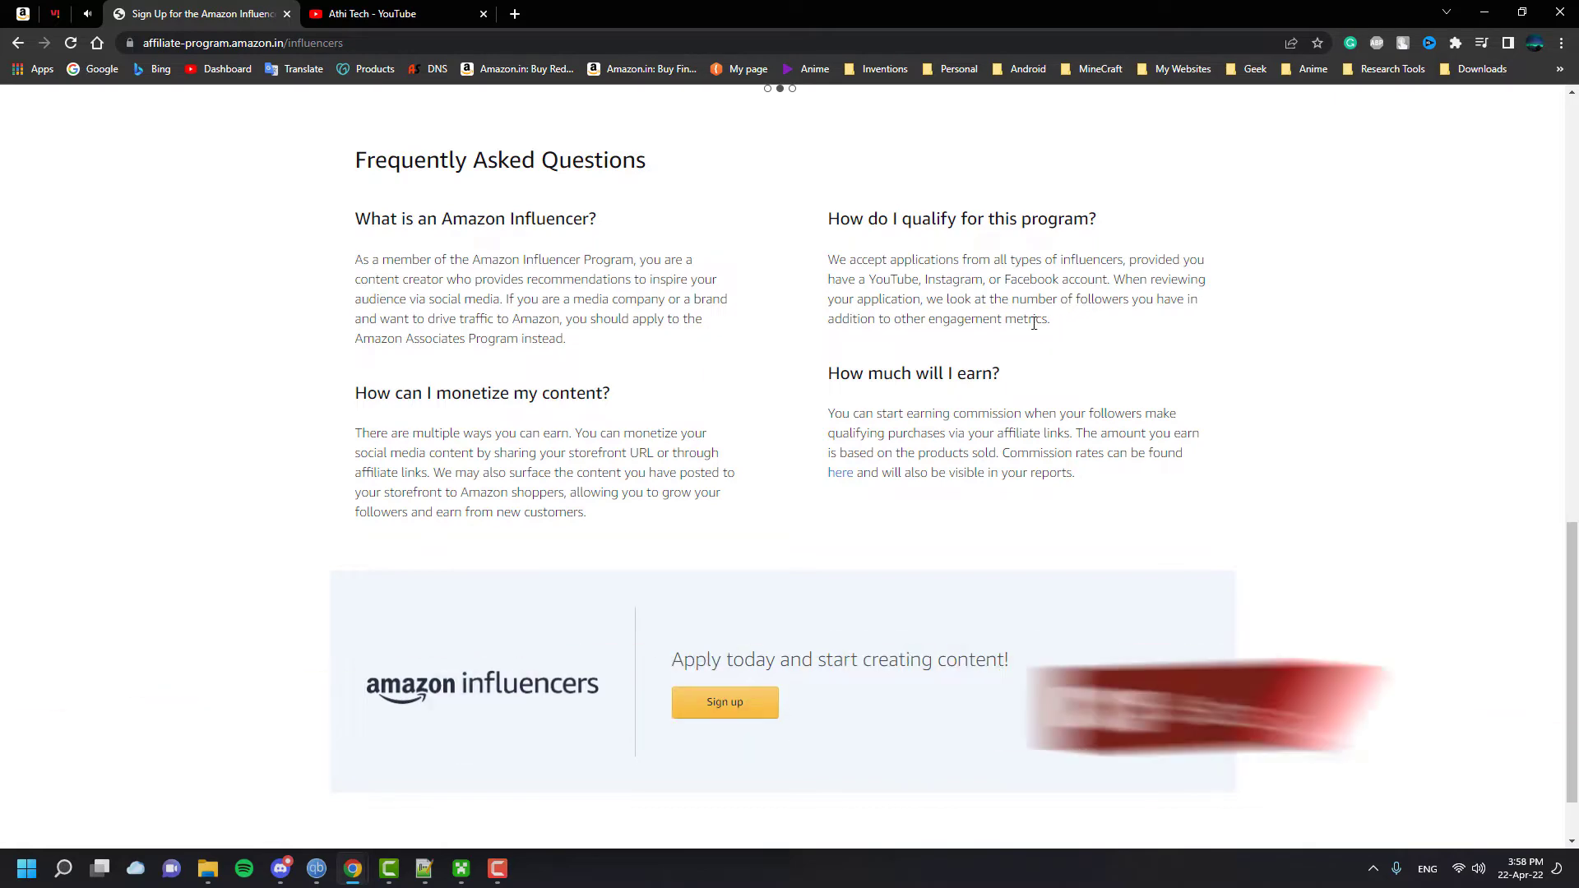
pyautogui.scroll(1, 679, 472)
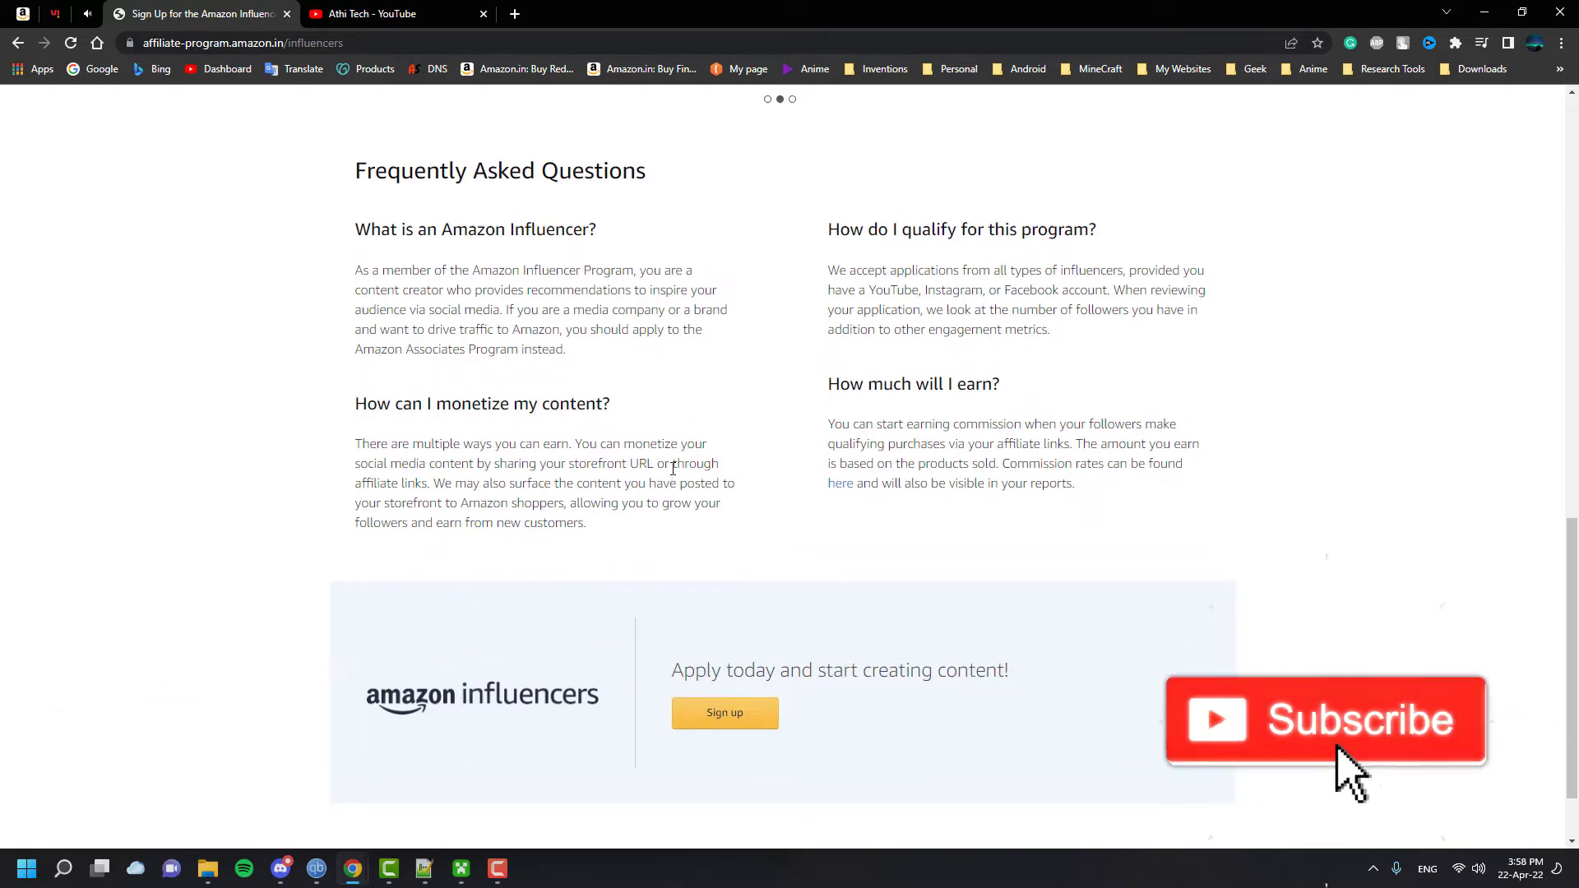
pyautogui.scroll(15, 727, 503)
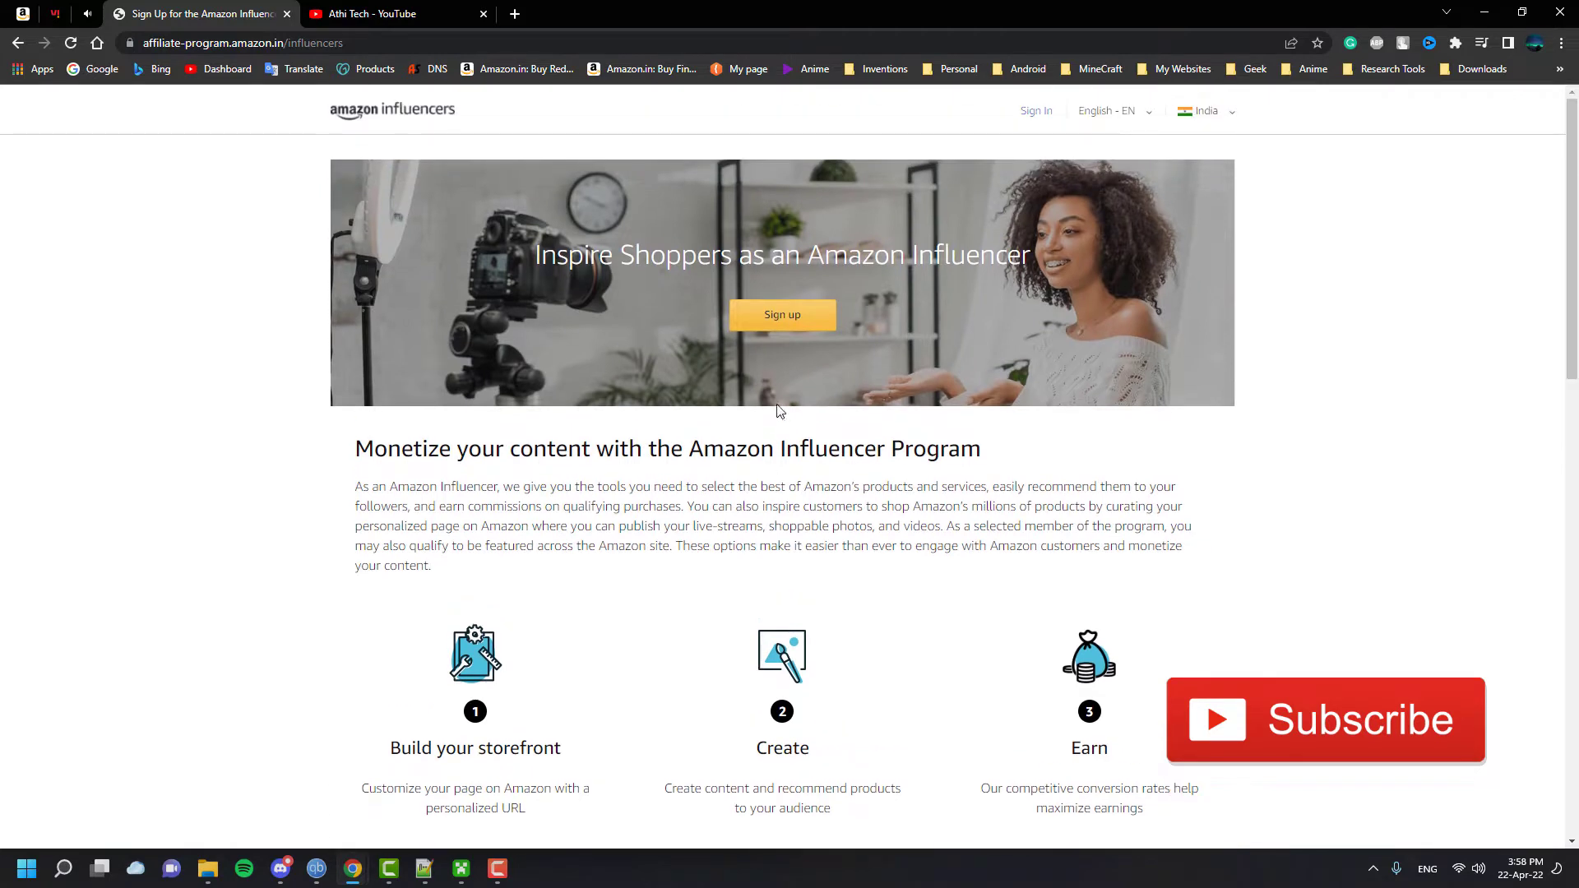
pyautogui.click(779, 327)
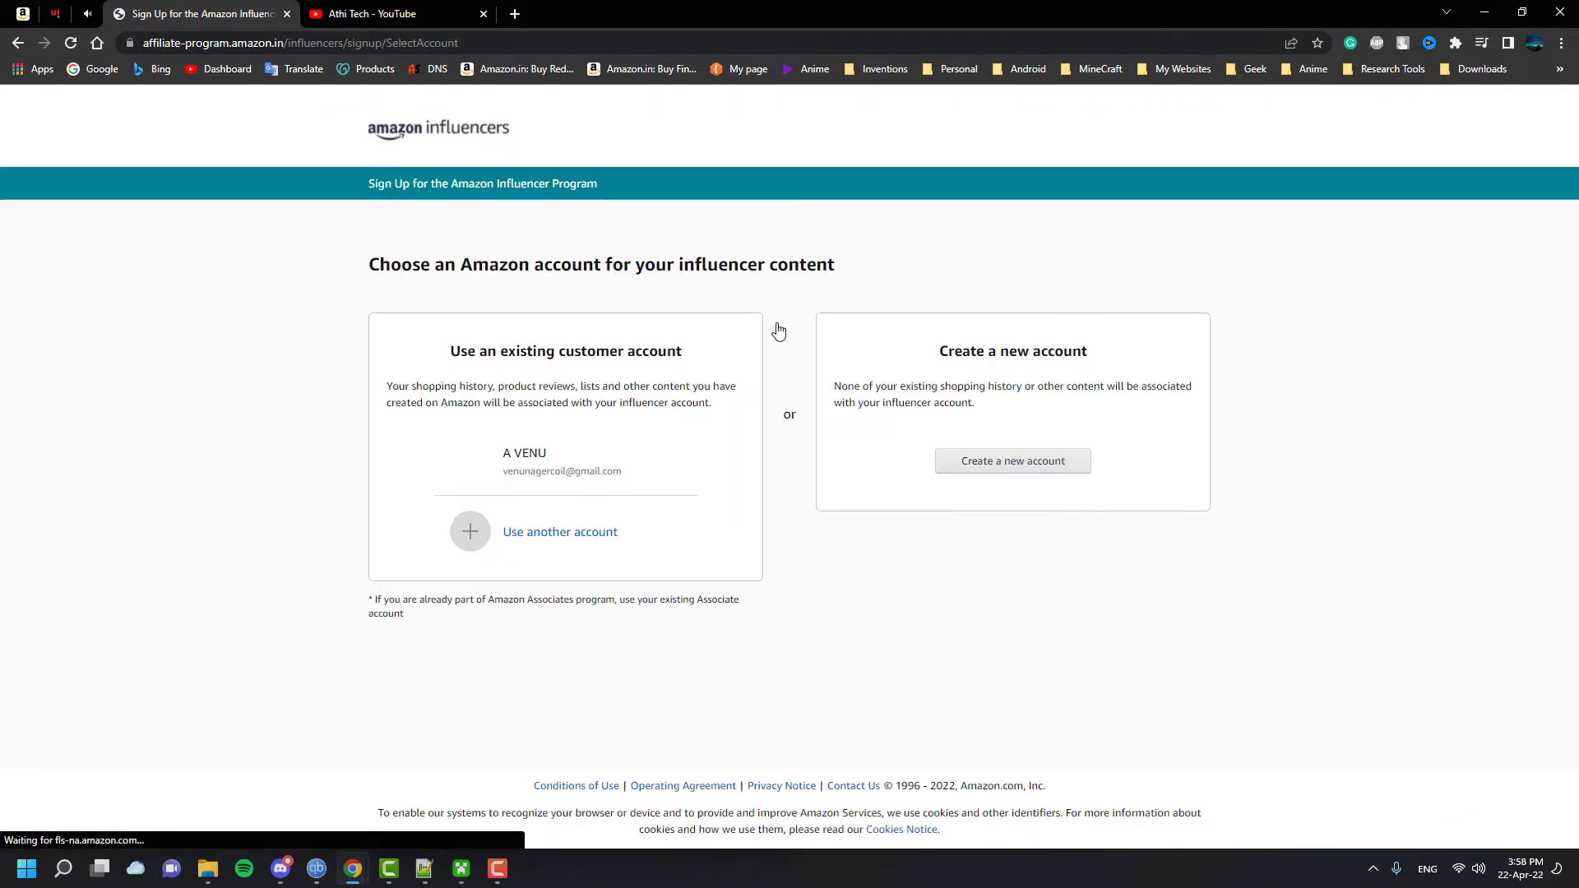
pyautogui.click(563, 466)
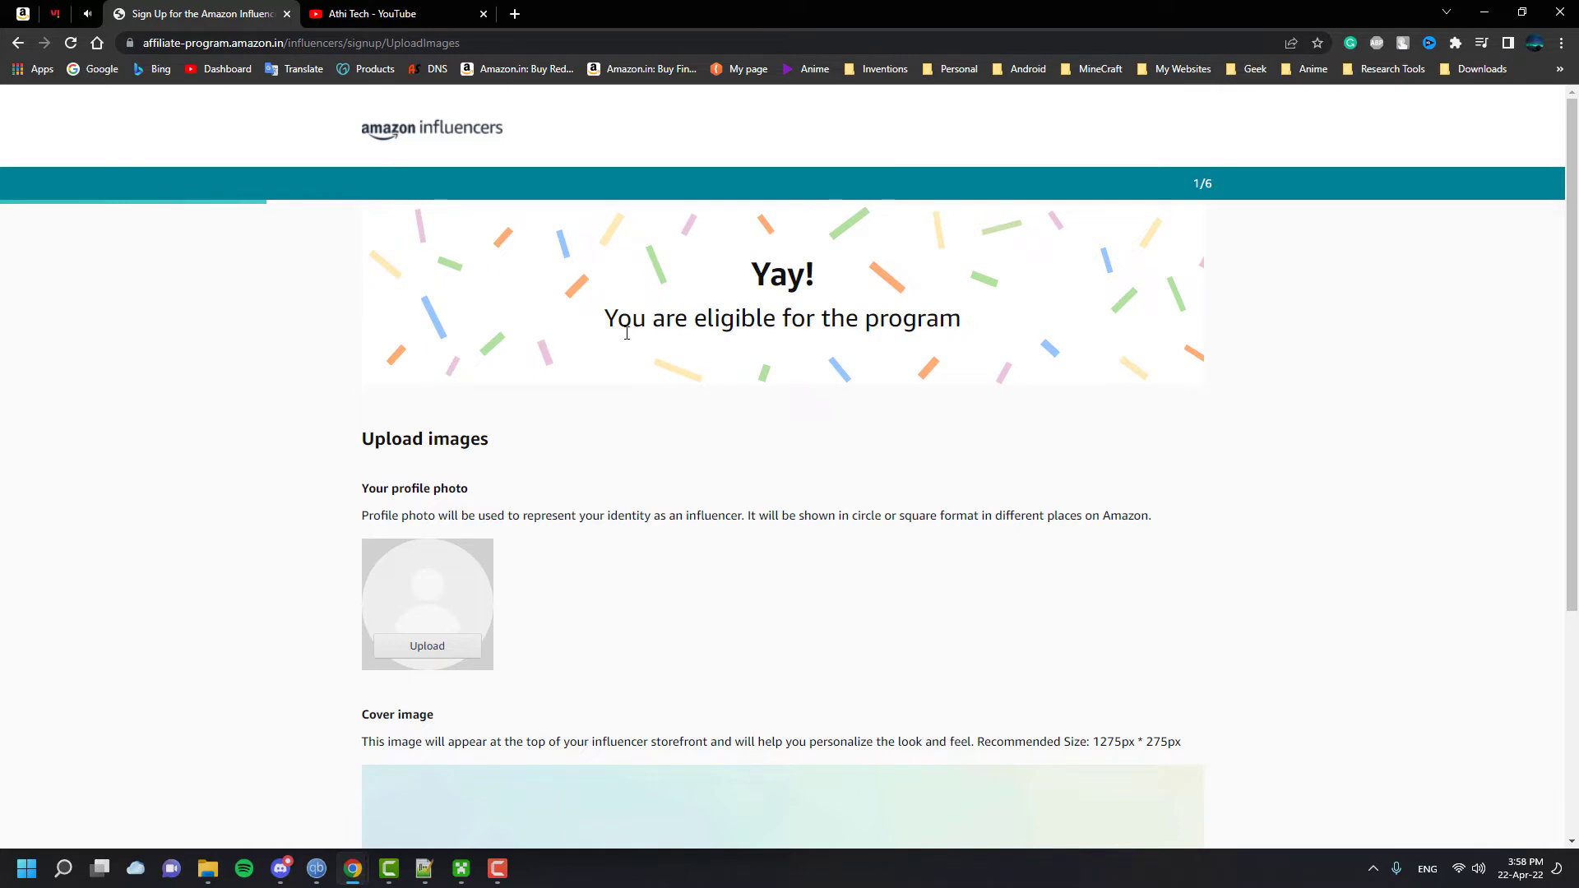
# Step: Choose AT copy3.png from Local Disk (F:) as the profile photo
pyautogui.scroll(-1, 618, 341)
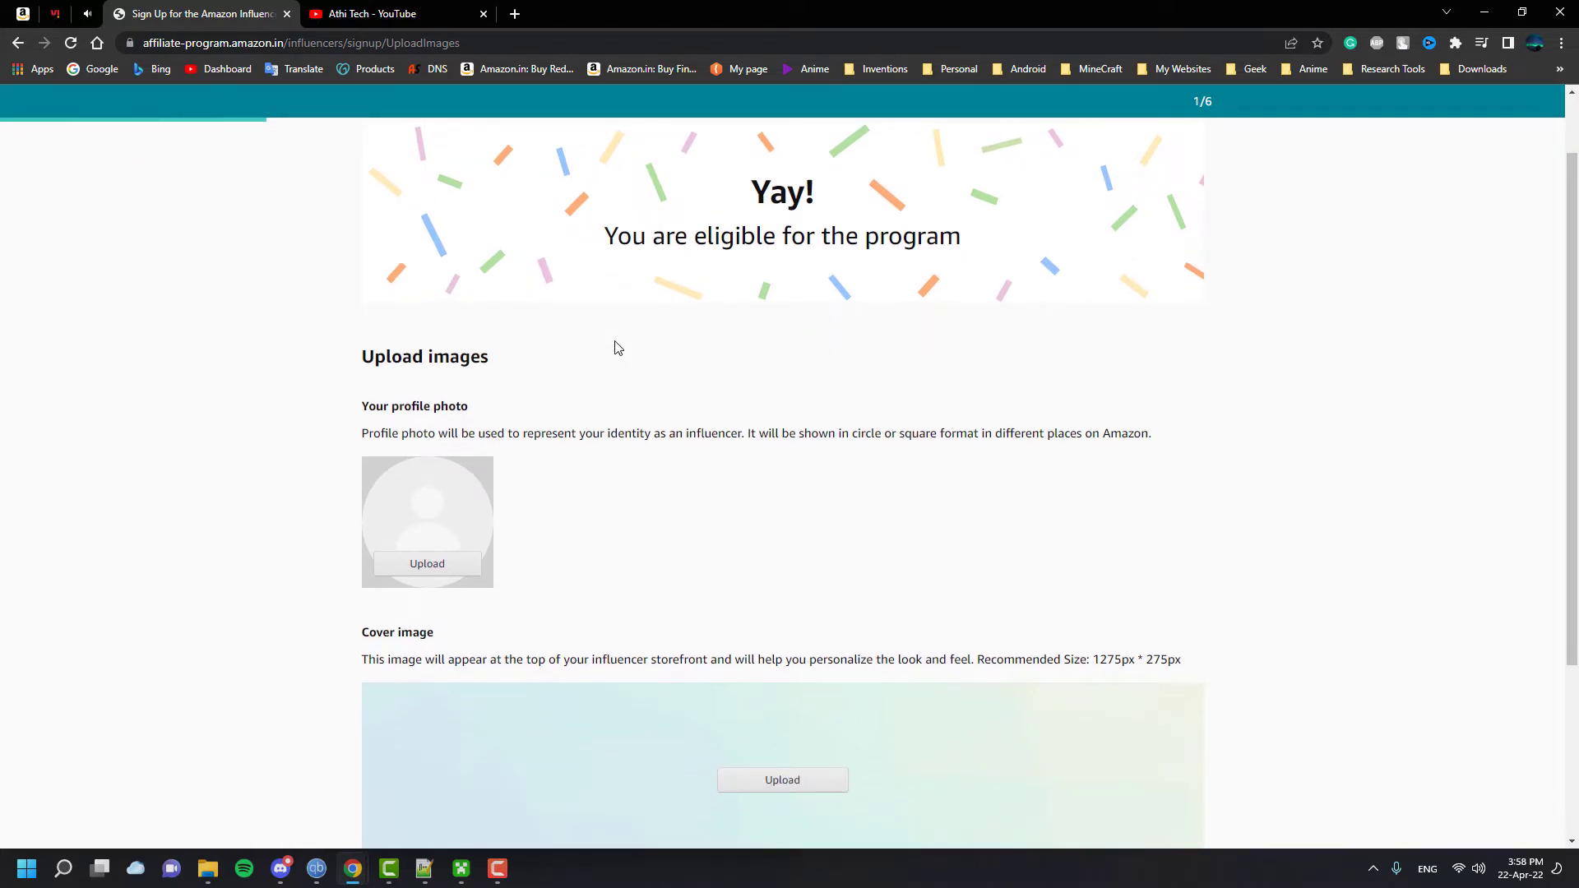
pyautogui.scroll(1, 618, 348)
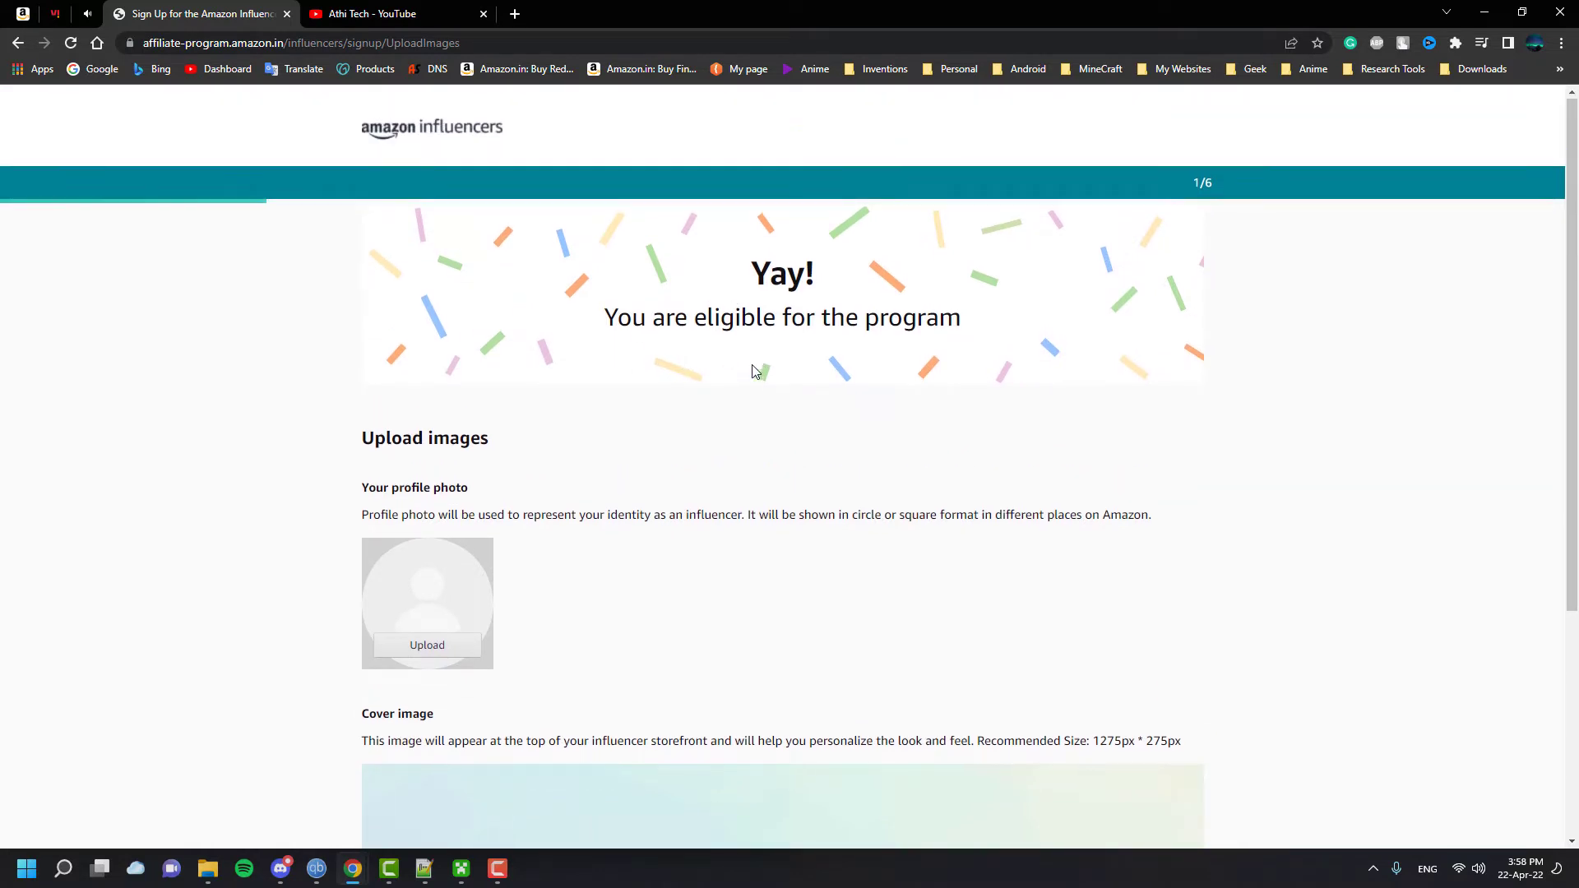
pyautogui.scroll(-2, 729, 391)
pyautogui.scroll(-1, 696, 411)
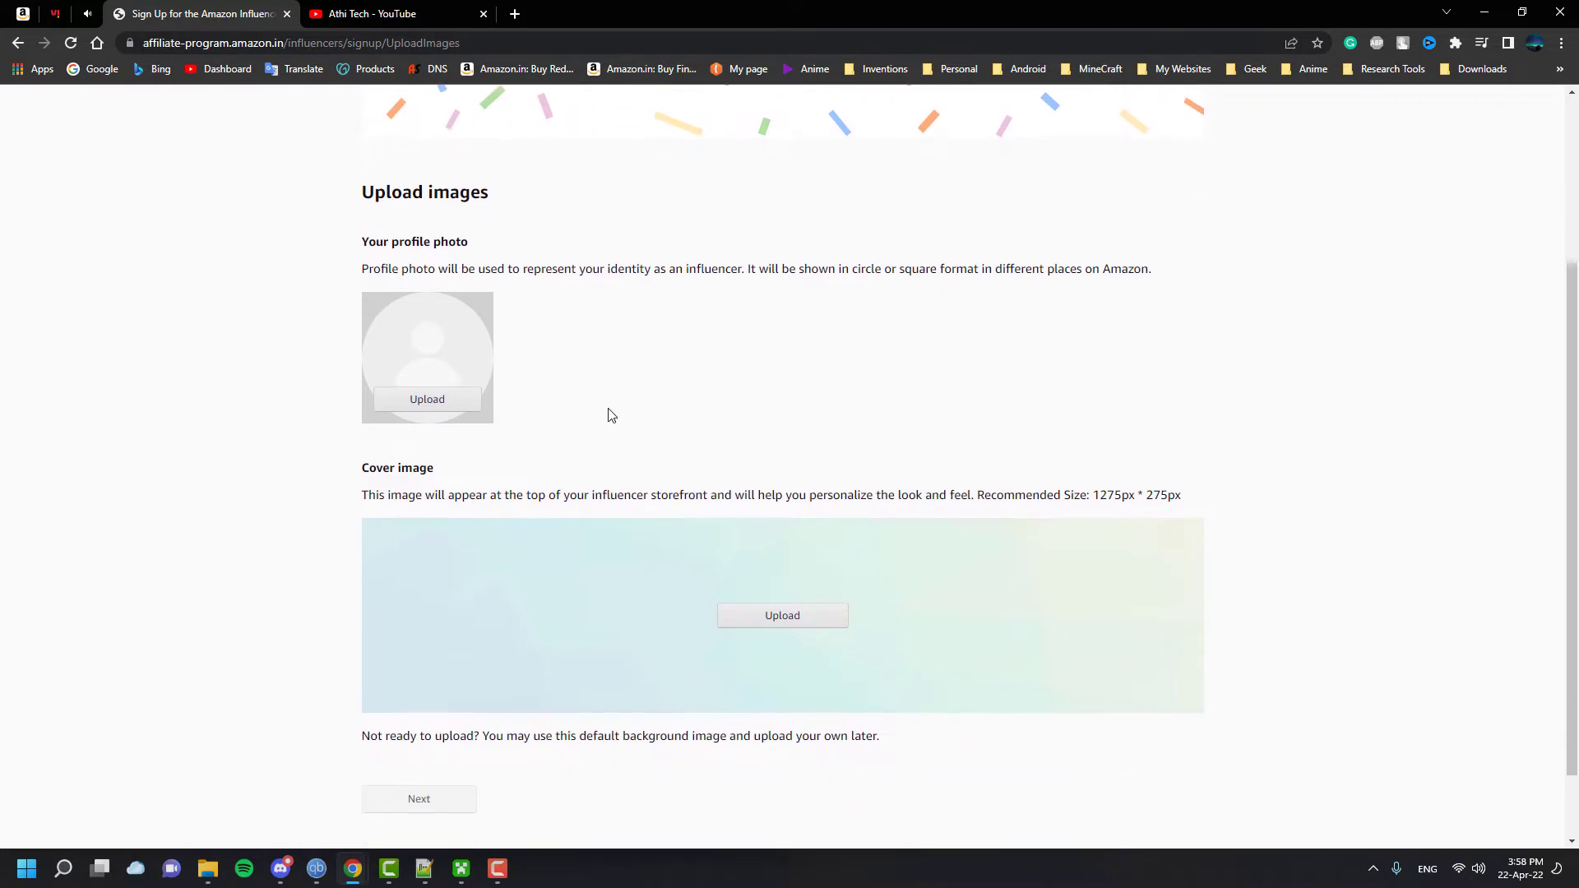
pyautogui.click(444, 409)
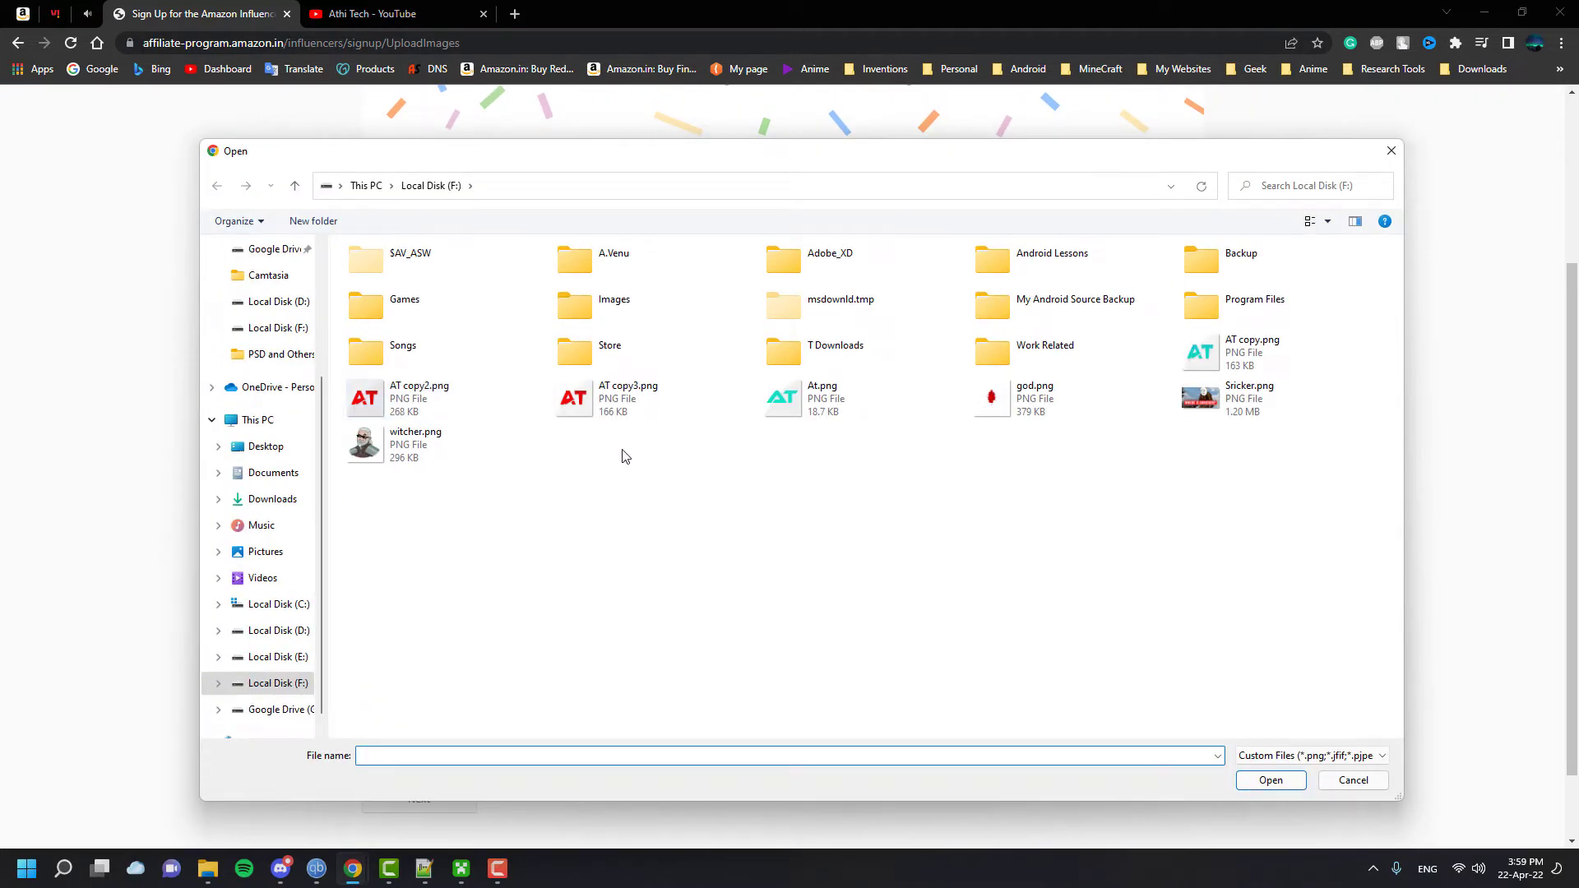
pyautogui.click(629, 402)
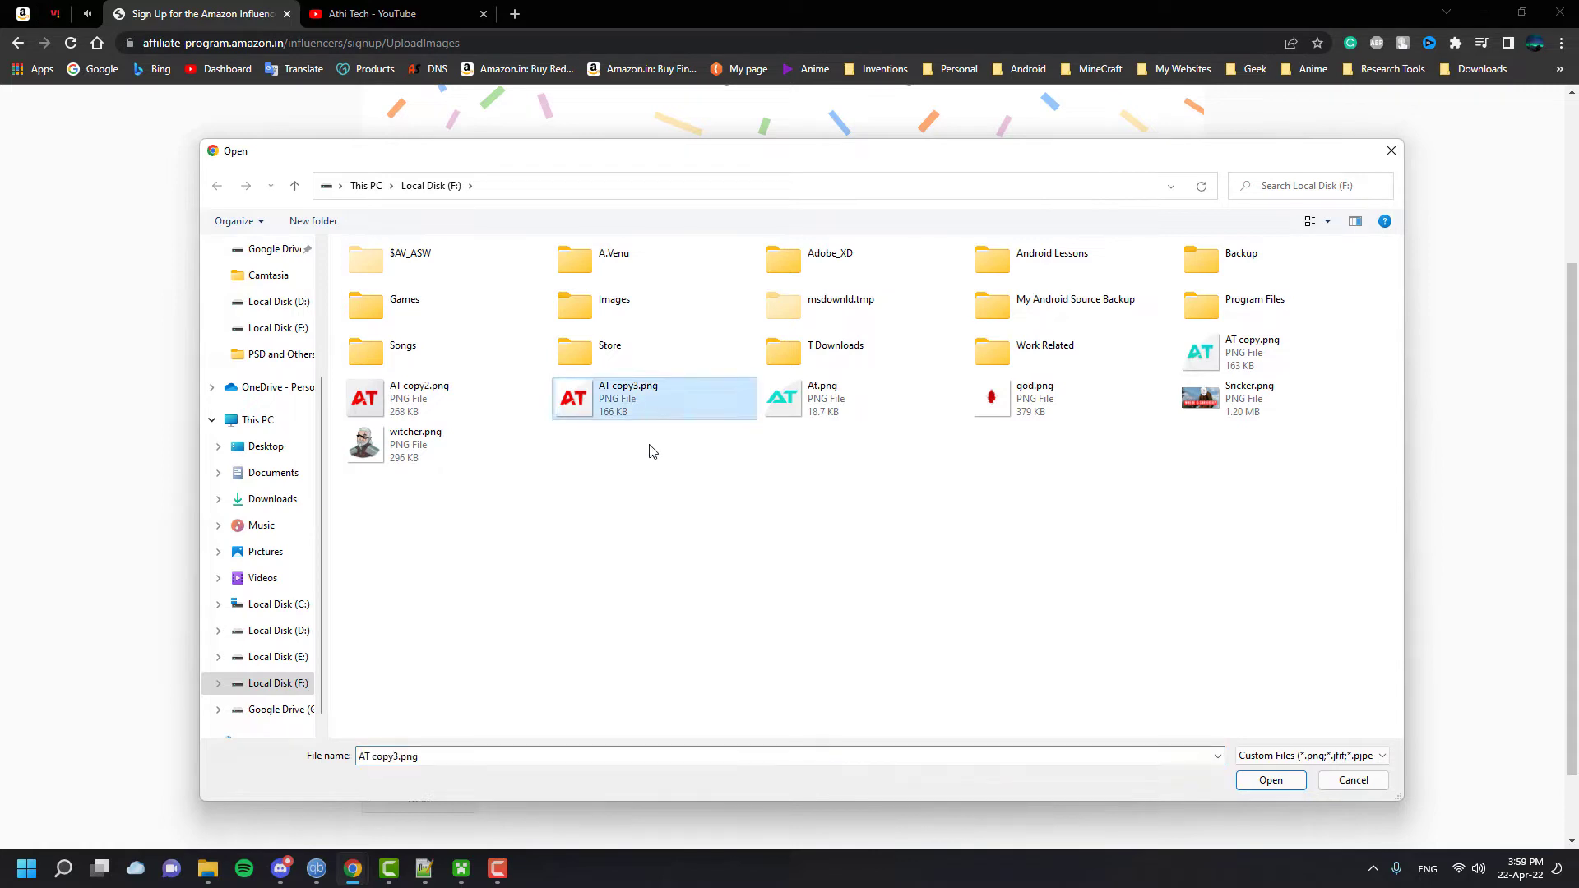
pyautogui.click(1288, 782)
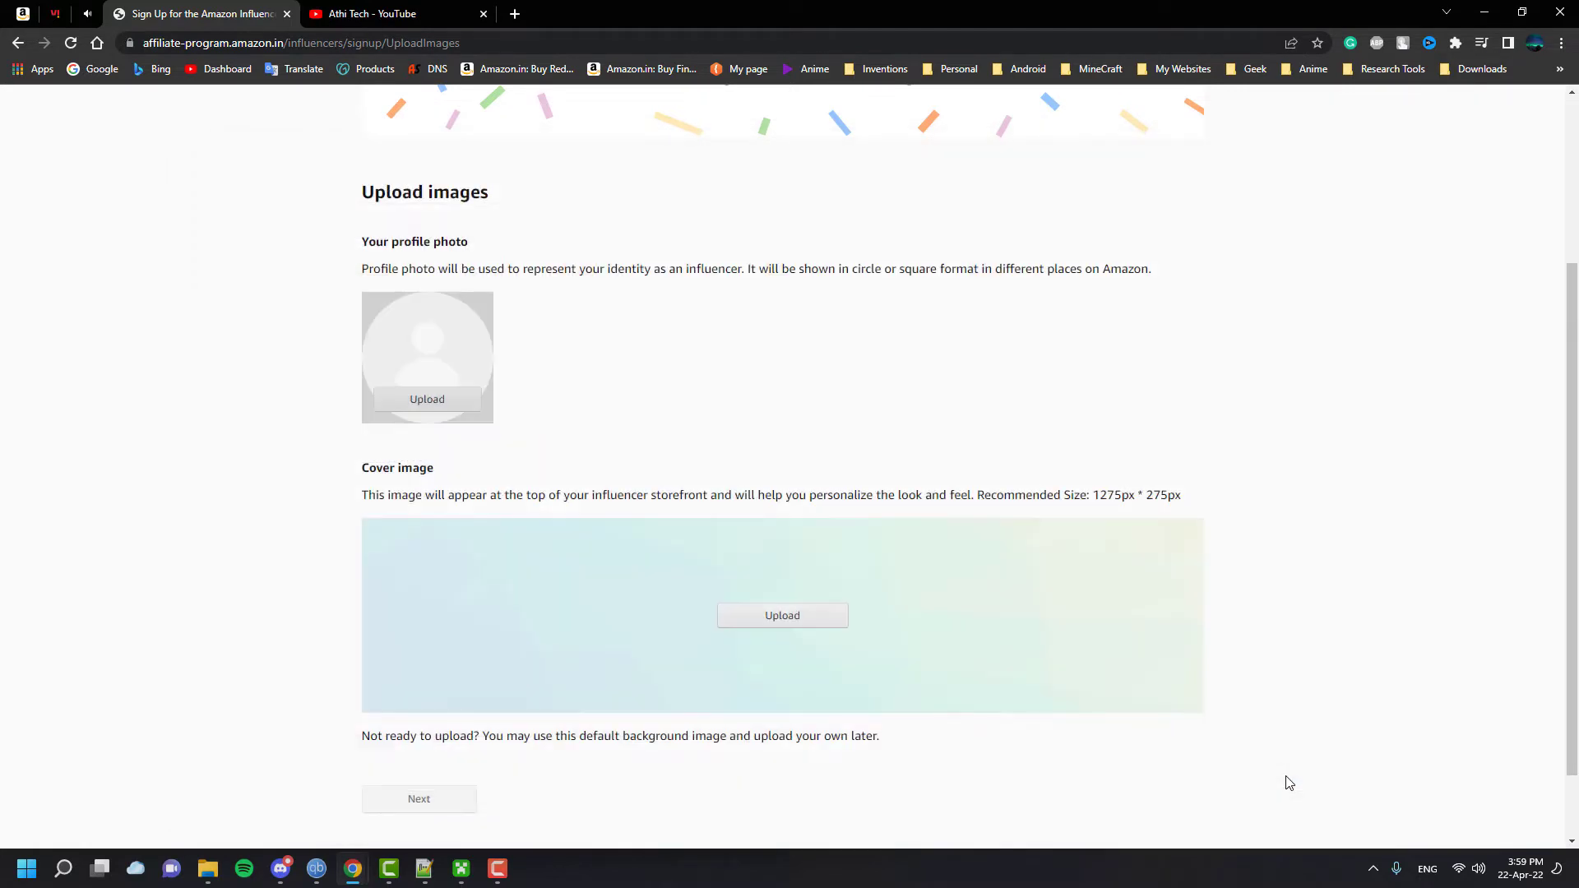
# Step: Enlarge the profile photo crop to frame the whole AT logo centrally and save it
pyautogui.moveTo(892, 556); pyautogui.dragTo(976, 649)
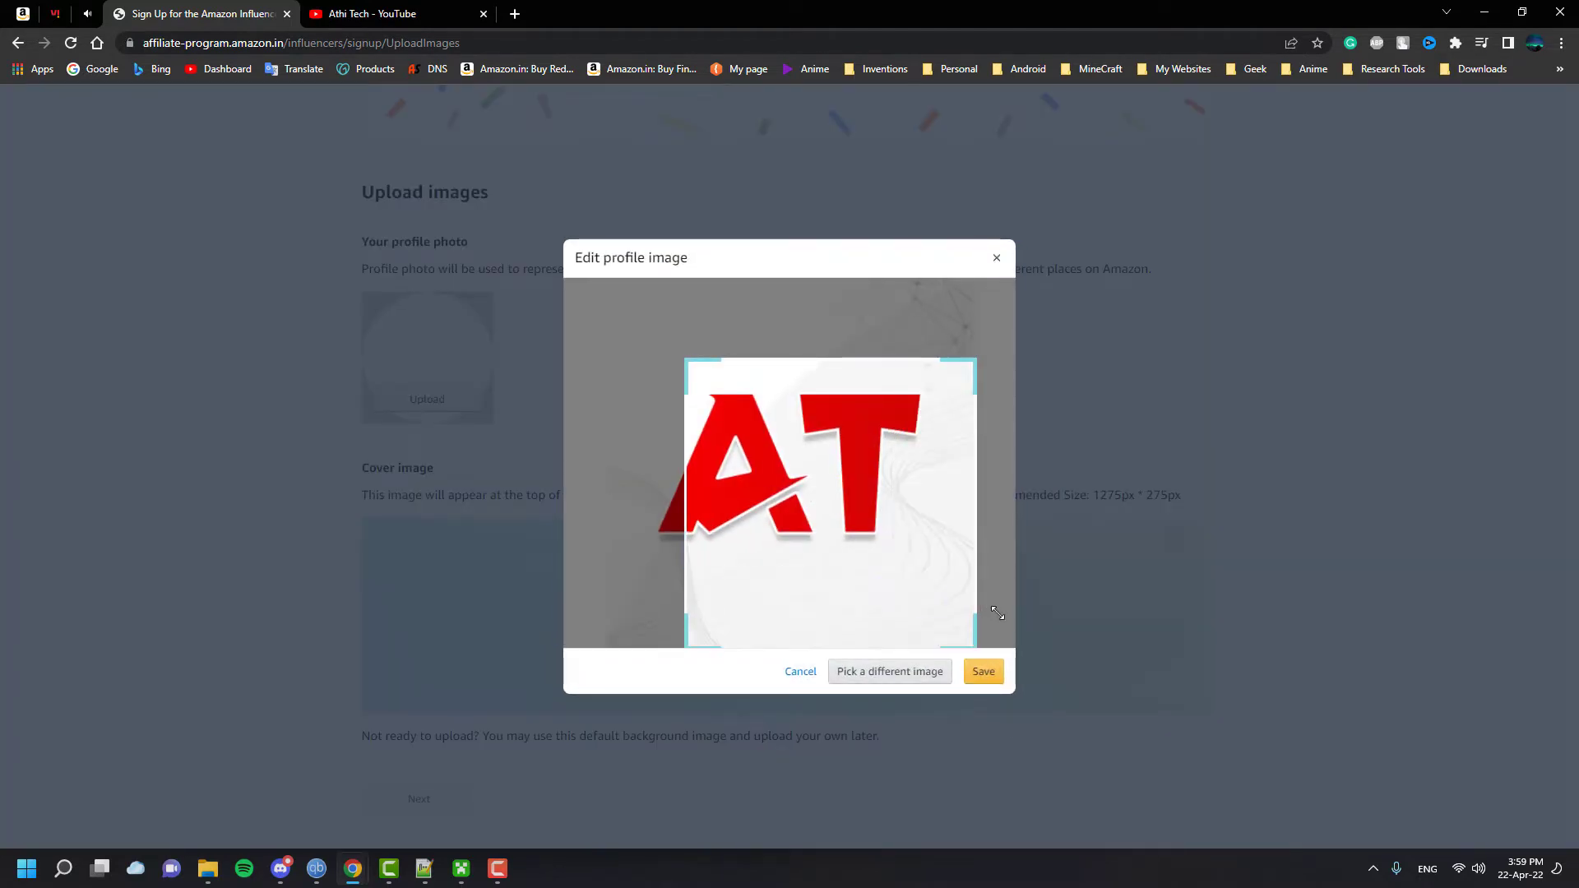
pyautogui.moveTo(687, 362); pyautogui.dragTo(431, 279)
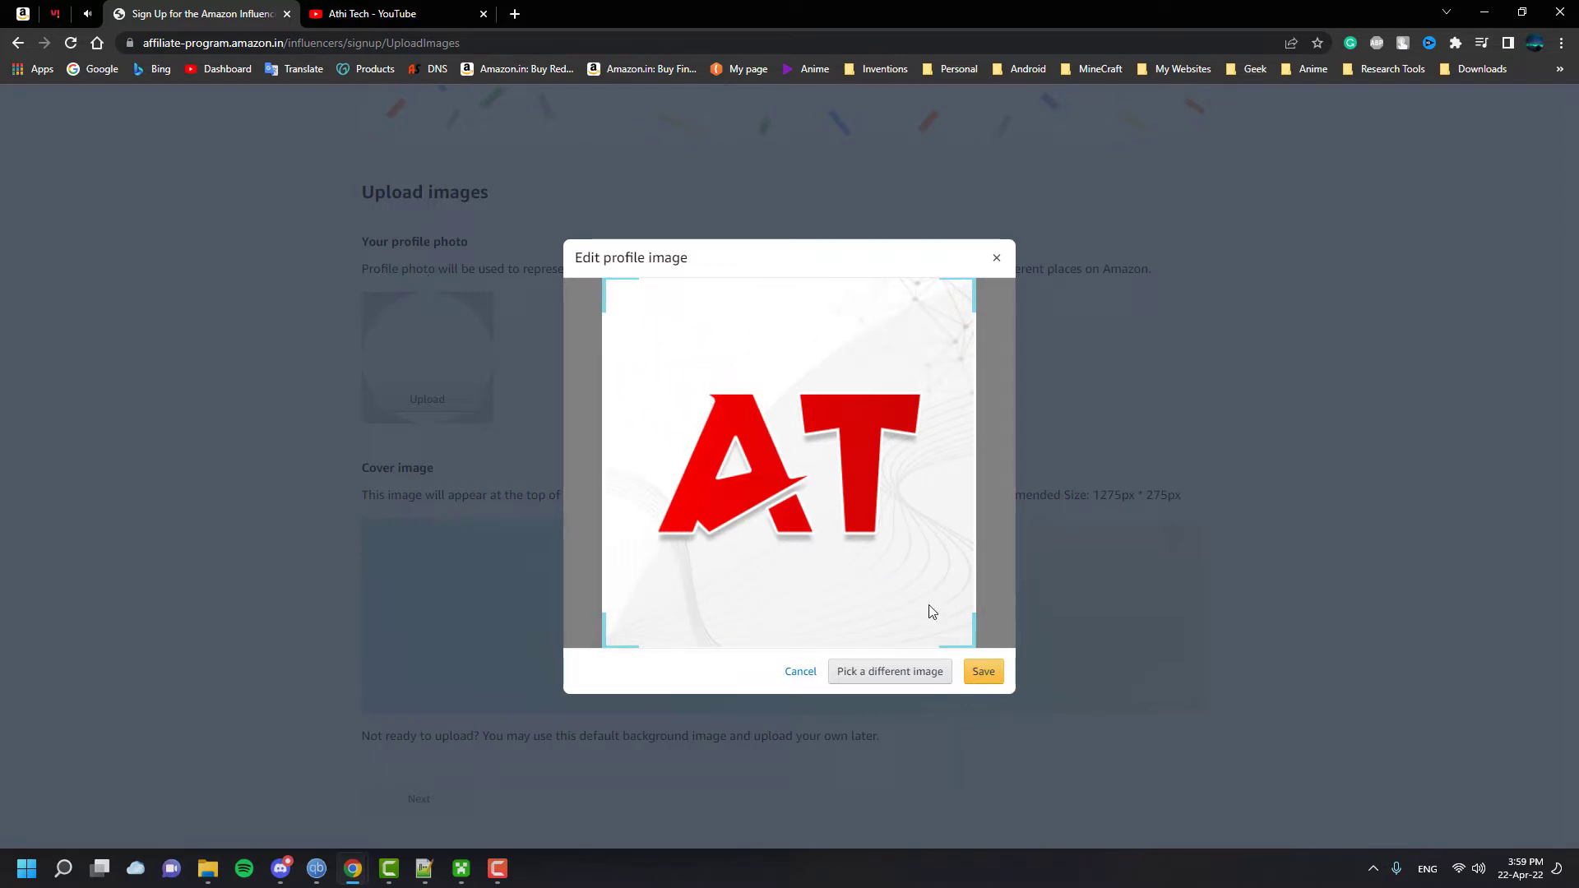
pyautogui.moveTo(971, 648); pyautogui.dragTo(960, 635)
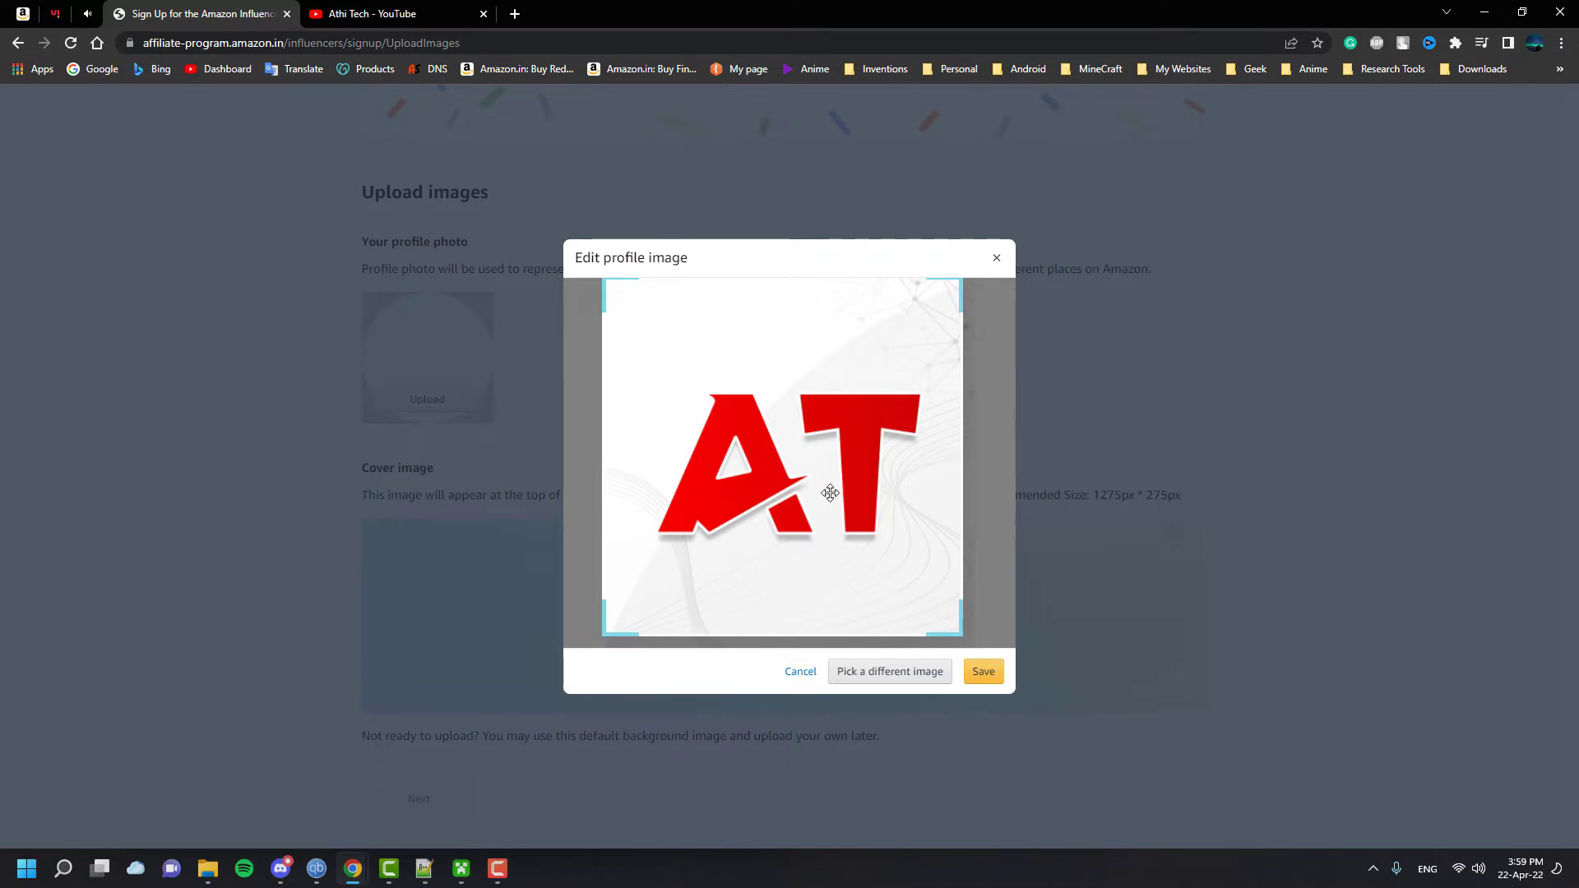
pyautogui.moveTo(829, 492); pyautogui.dragTo(832, 493)
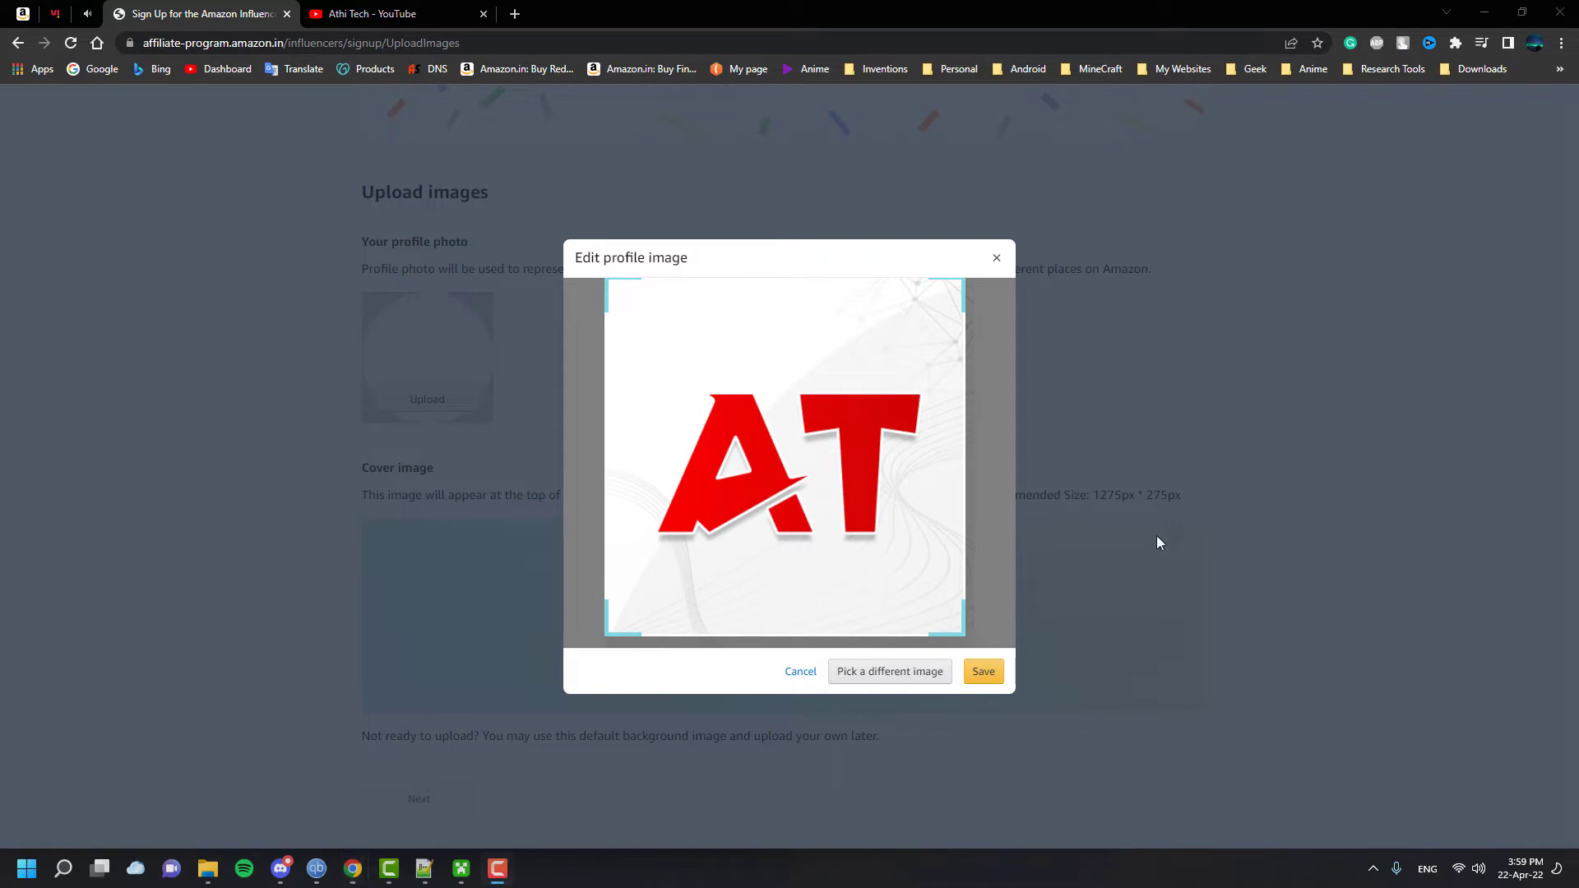
pyautogui.click(981, 671)
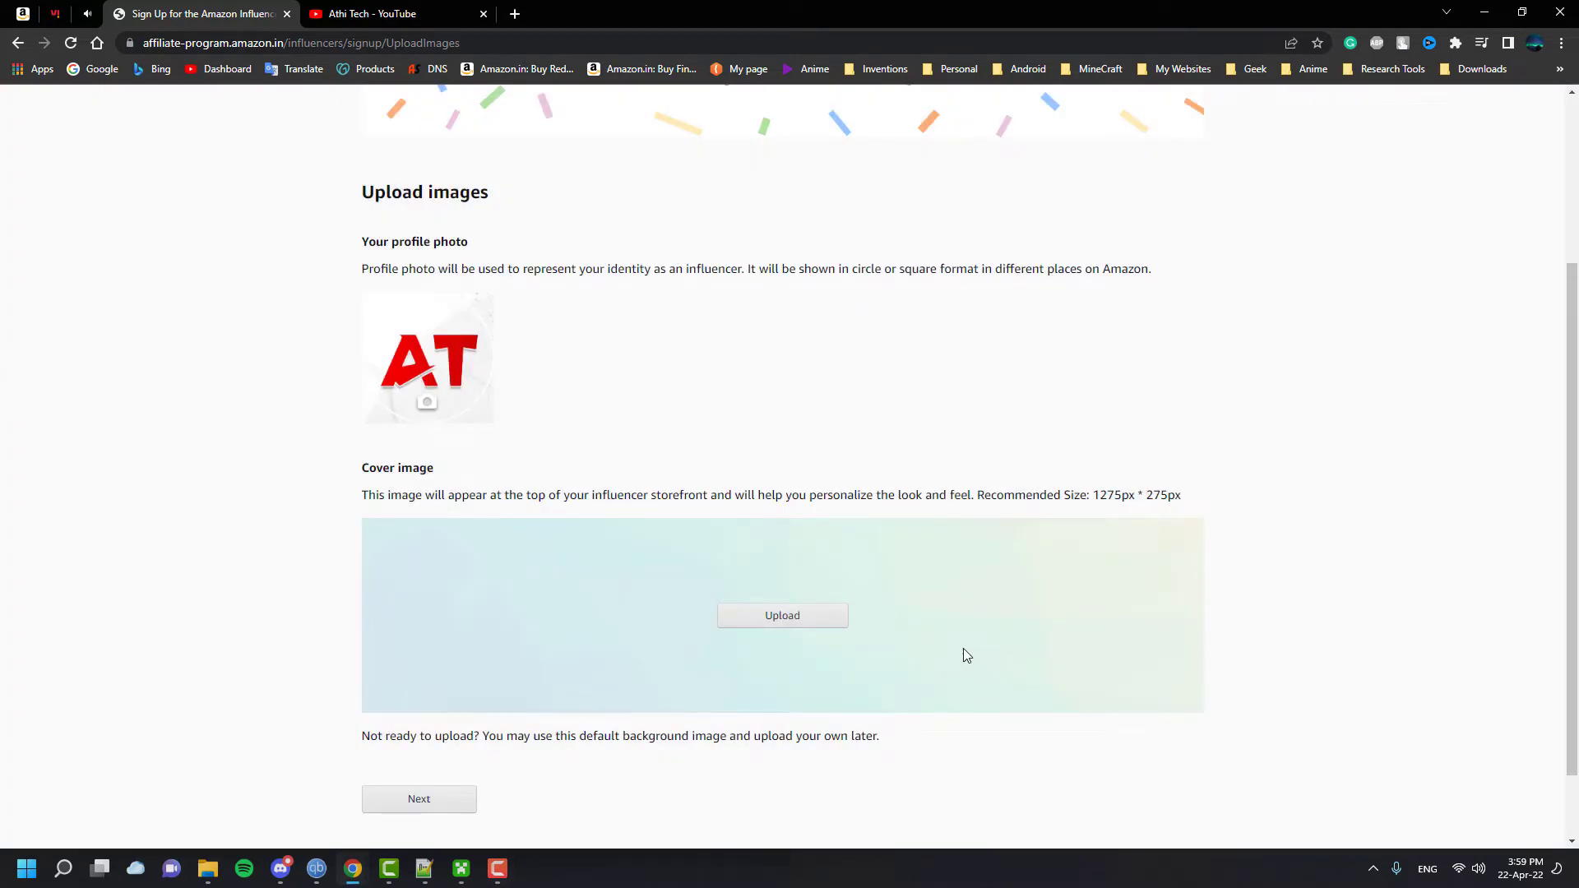
# Step: Choose athi tech1.png from Local Disk (F:) as the storefront cover image
pyautogui.scroll(-1, 902, 618)
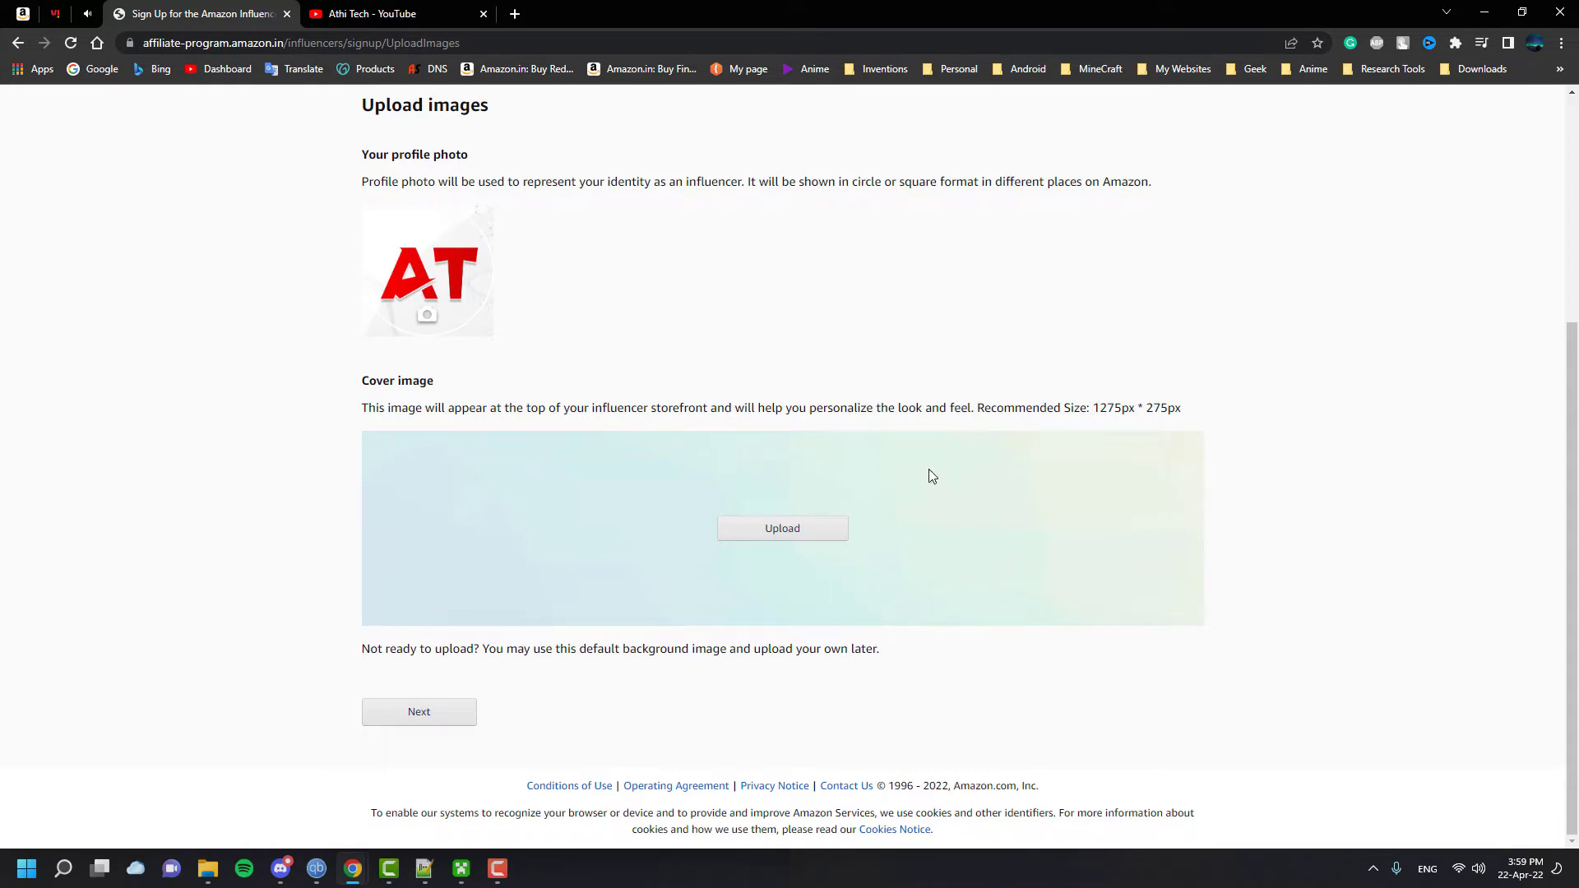
pyautogui.click(782, 528)
pyautogui.click(1035, 403)
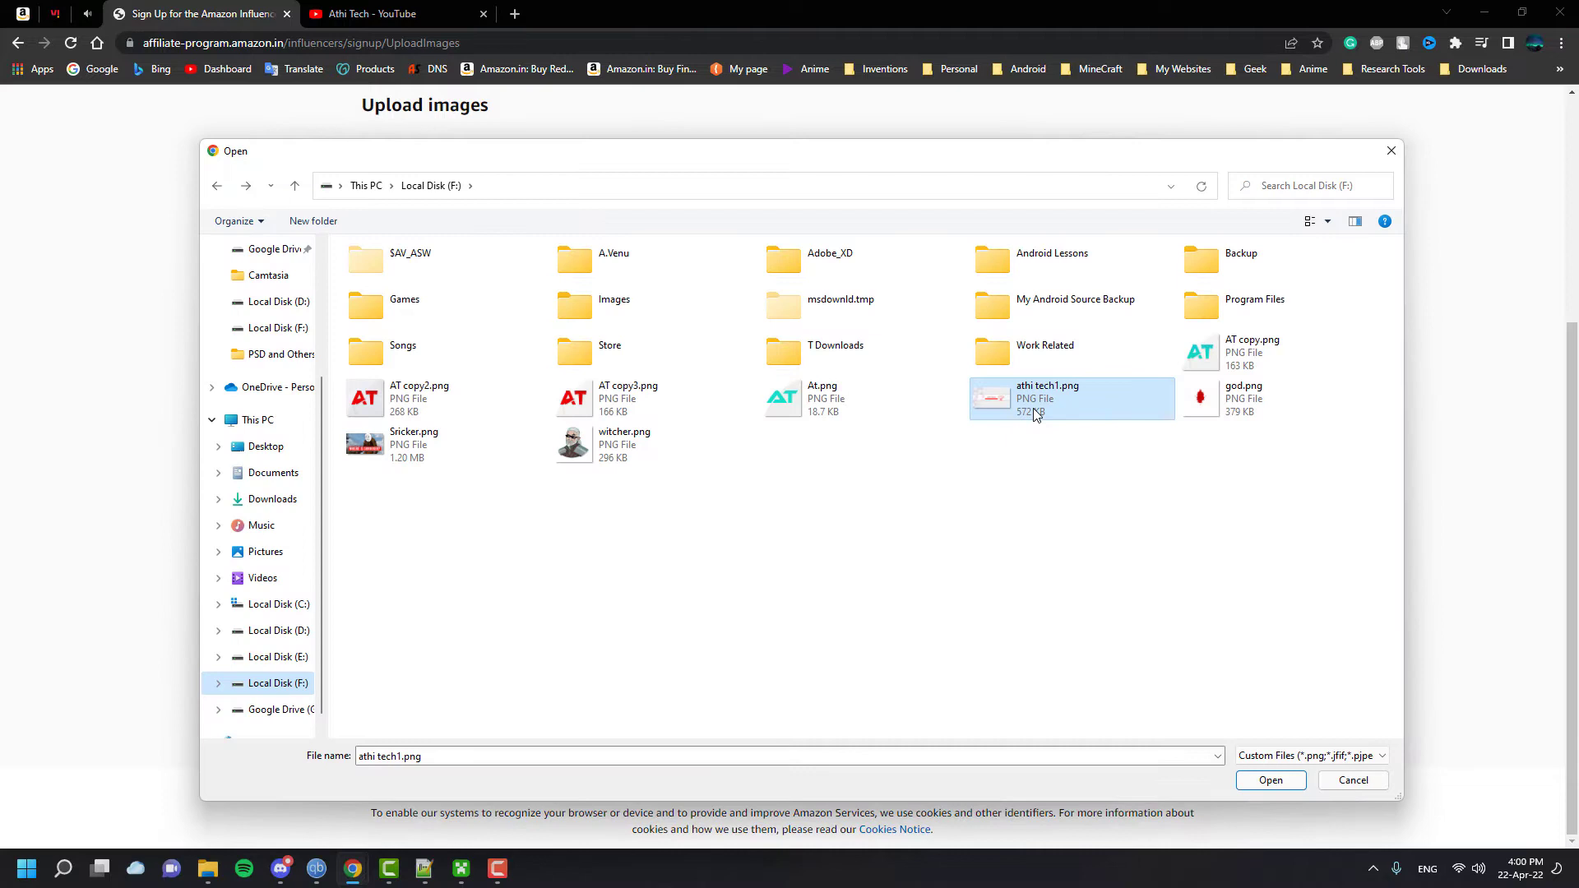
pyautogui.doubleClick(1033, 408)
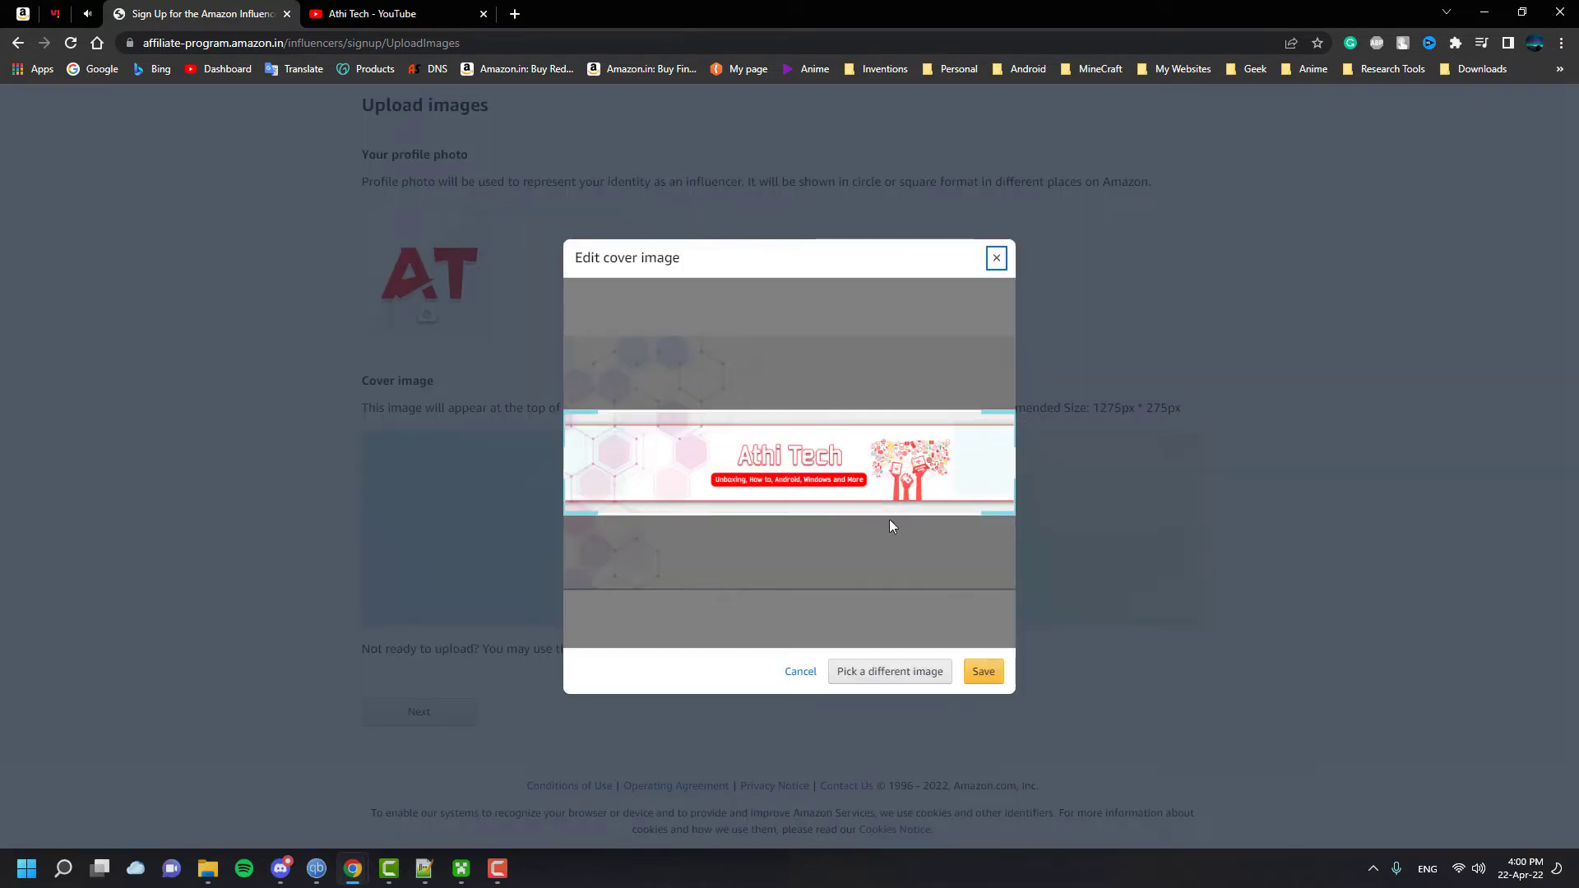
# Step: Crop the cover image tightly around the Athi Tech banner, save it and continue to the influencer page details
pyautogui.moveTo(991, 411); pyautogui.dragTo(966, 424)
pyautogui.moveTo(567, 511); pyautogui.dragTo(678, 491)
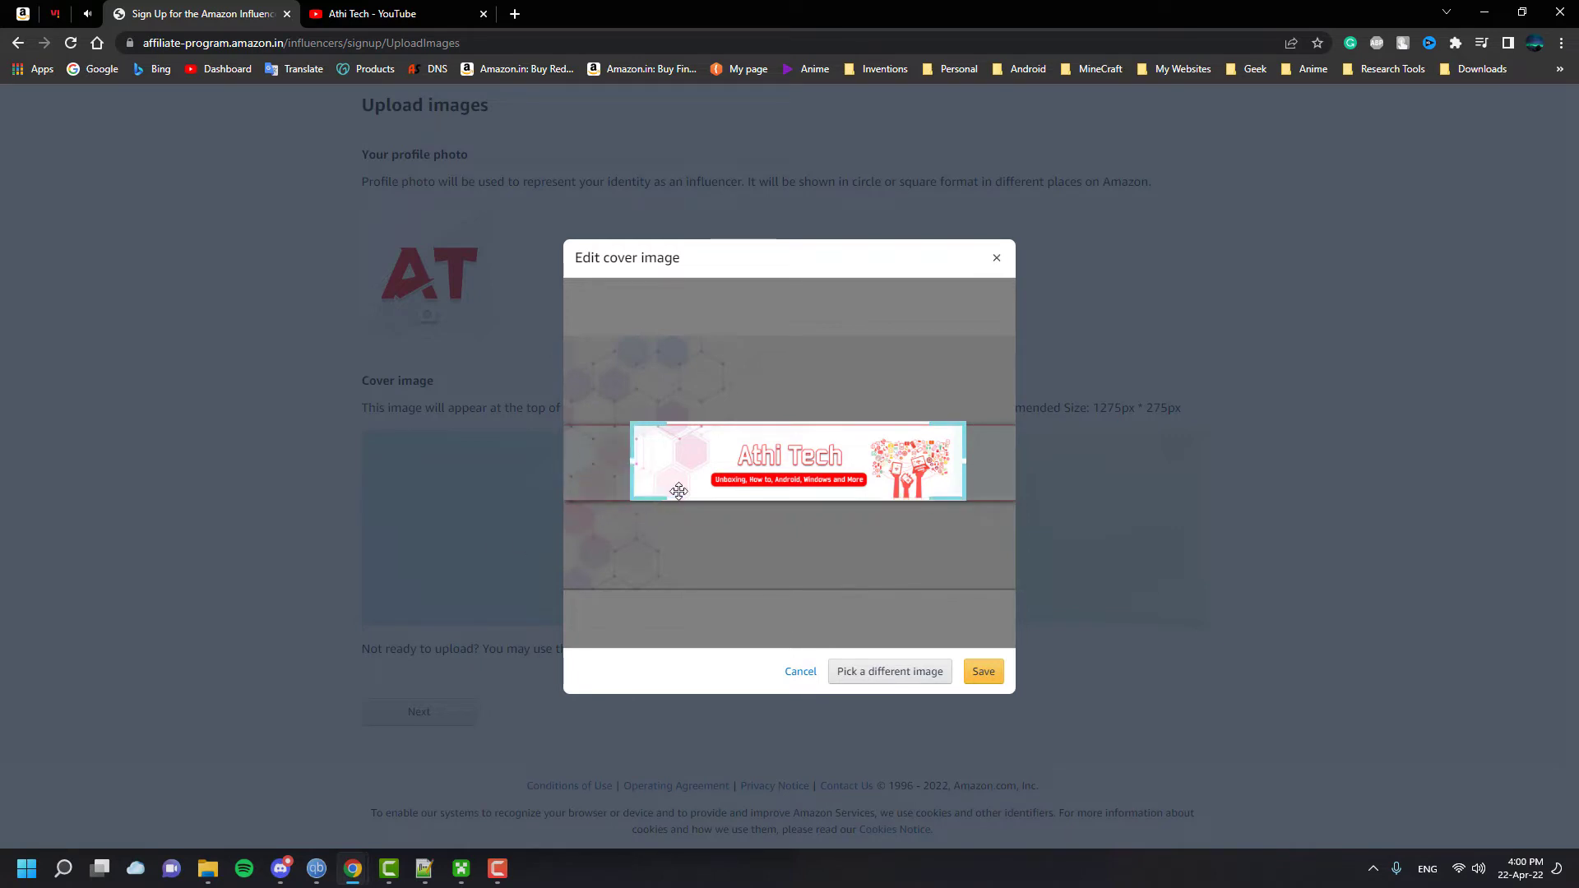
pyautogui.moveTo(777, 471); pyautogui.dragTo(795, 472)
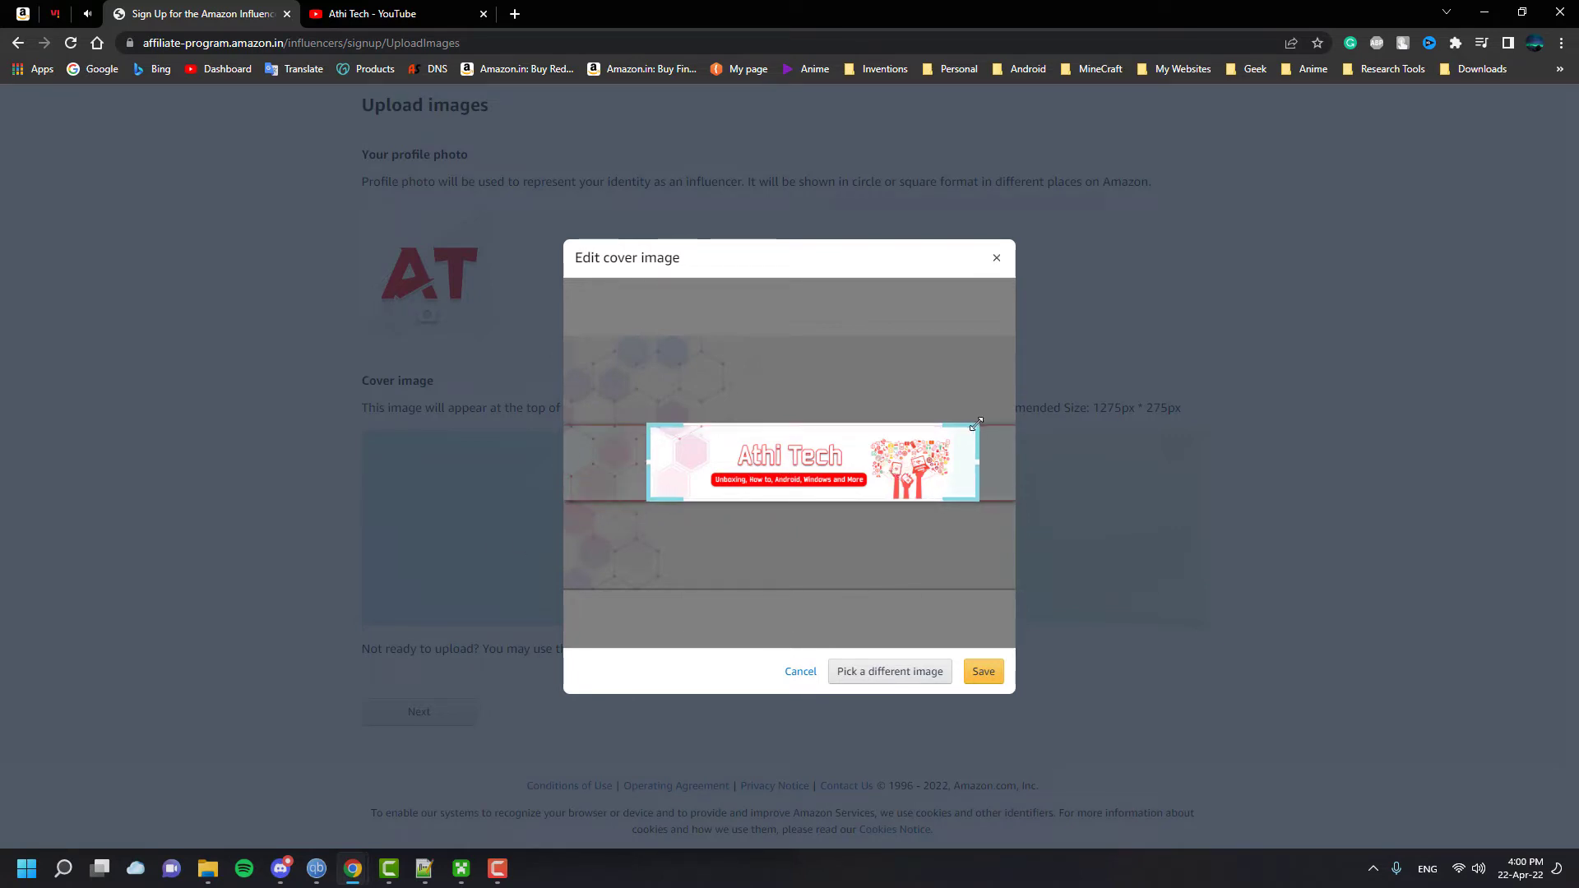
pyautogui.moveTo(978, 423); pyautogui.dragTo(980, 422)
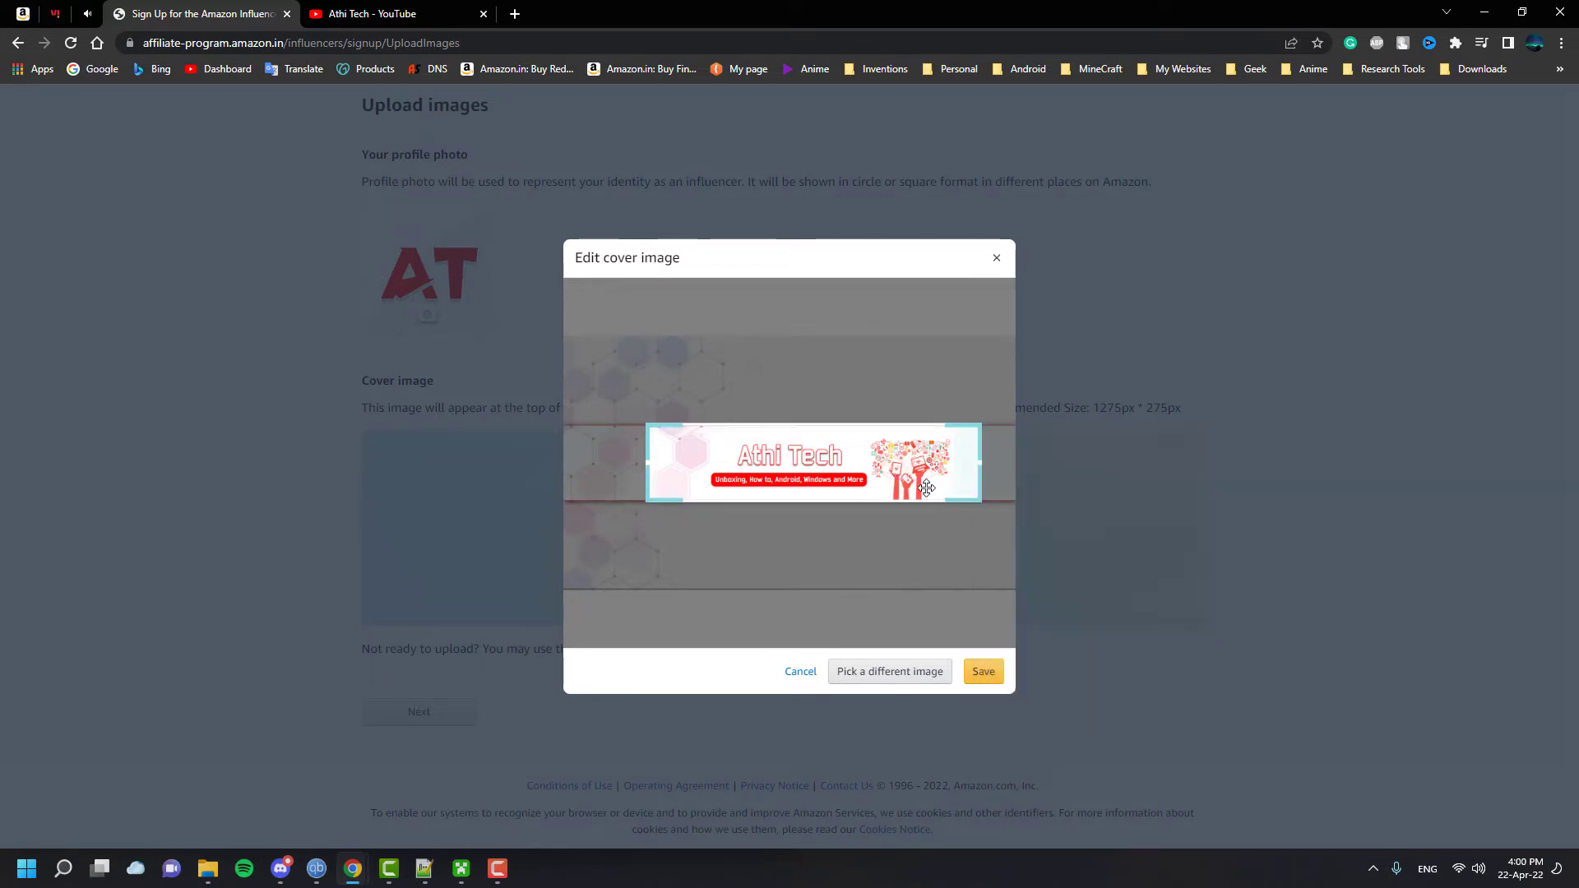
pyautogui.click(984, 671)
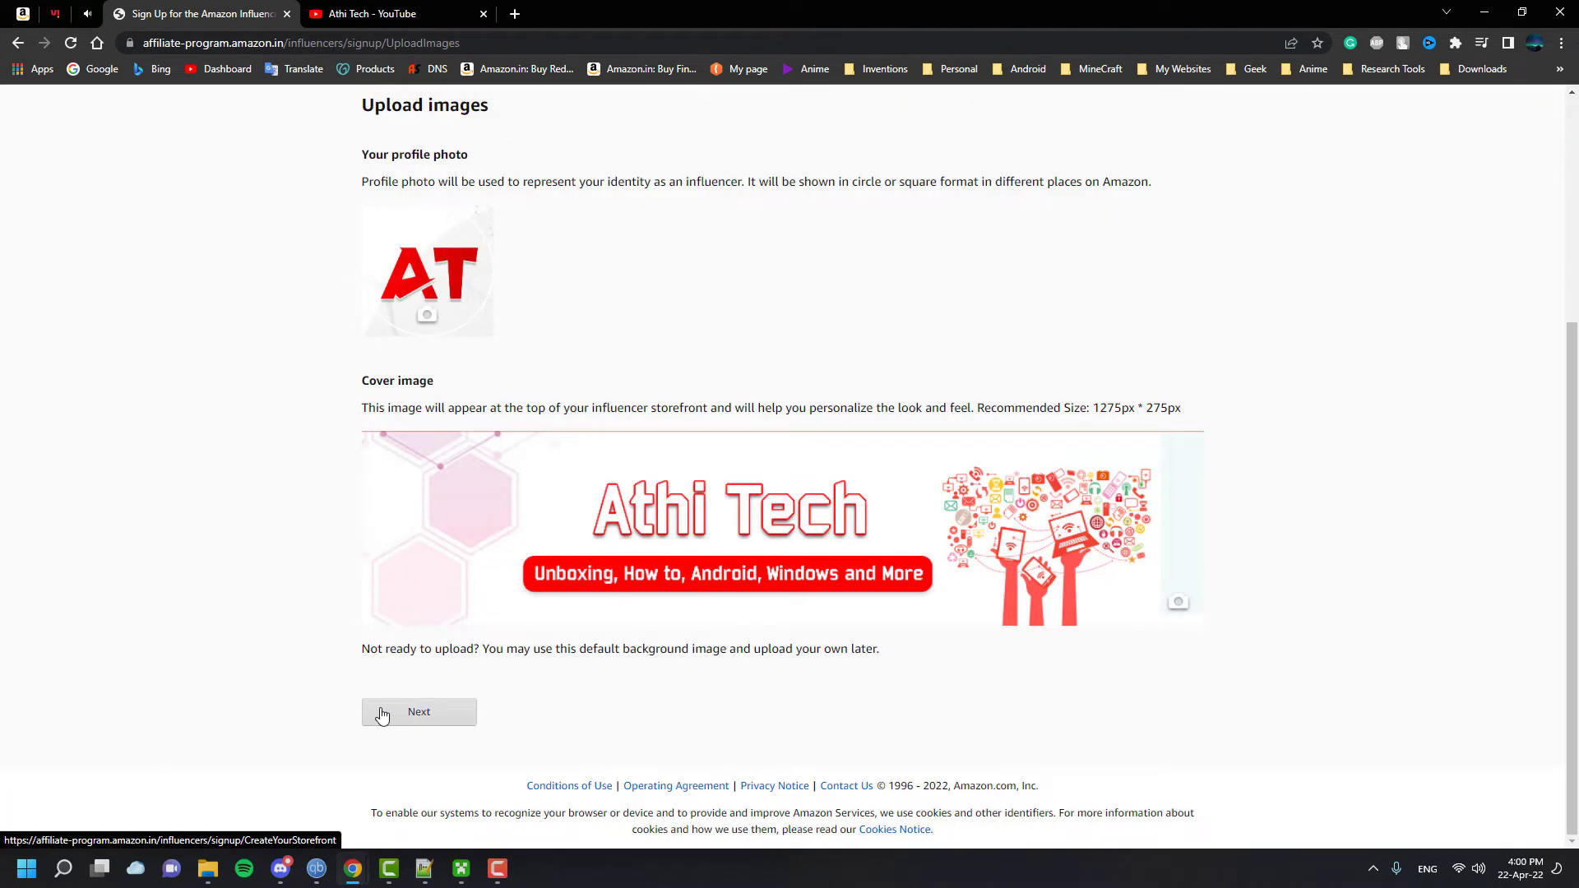
pyautogui.click(417, 712)
# Step: Replace the influencer page name with "Athi Tech"
pyautogui.click(469, 311)
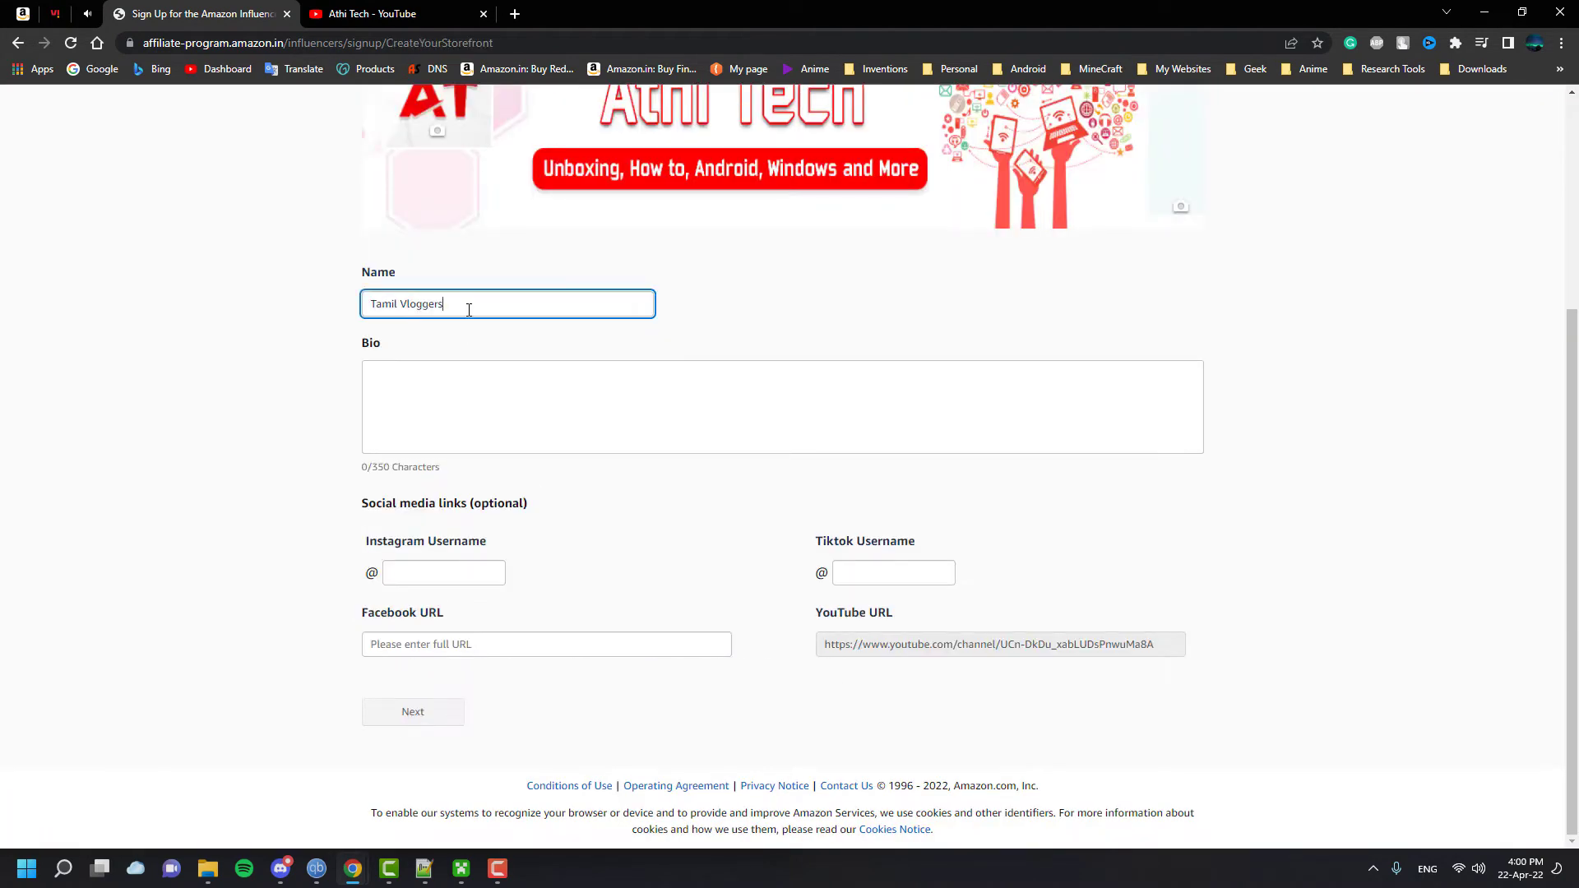
pyautogui.hotkey('ctrl', 'a')
pyautogui.scroll(2, 518, 416)
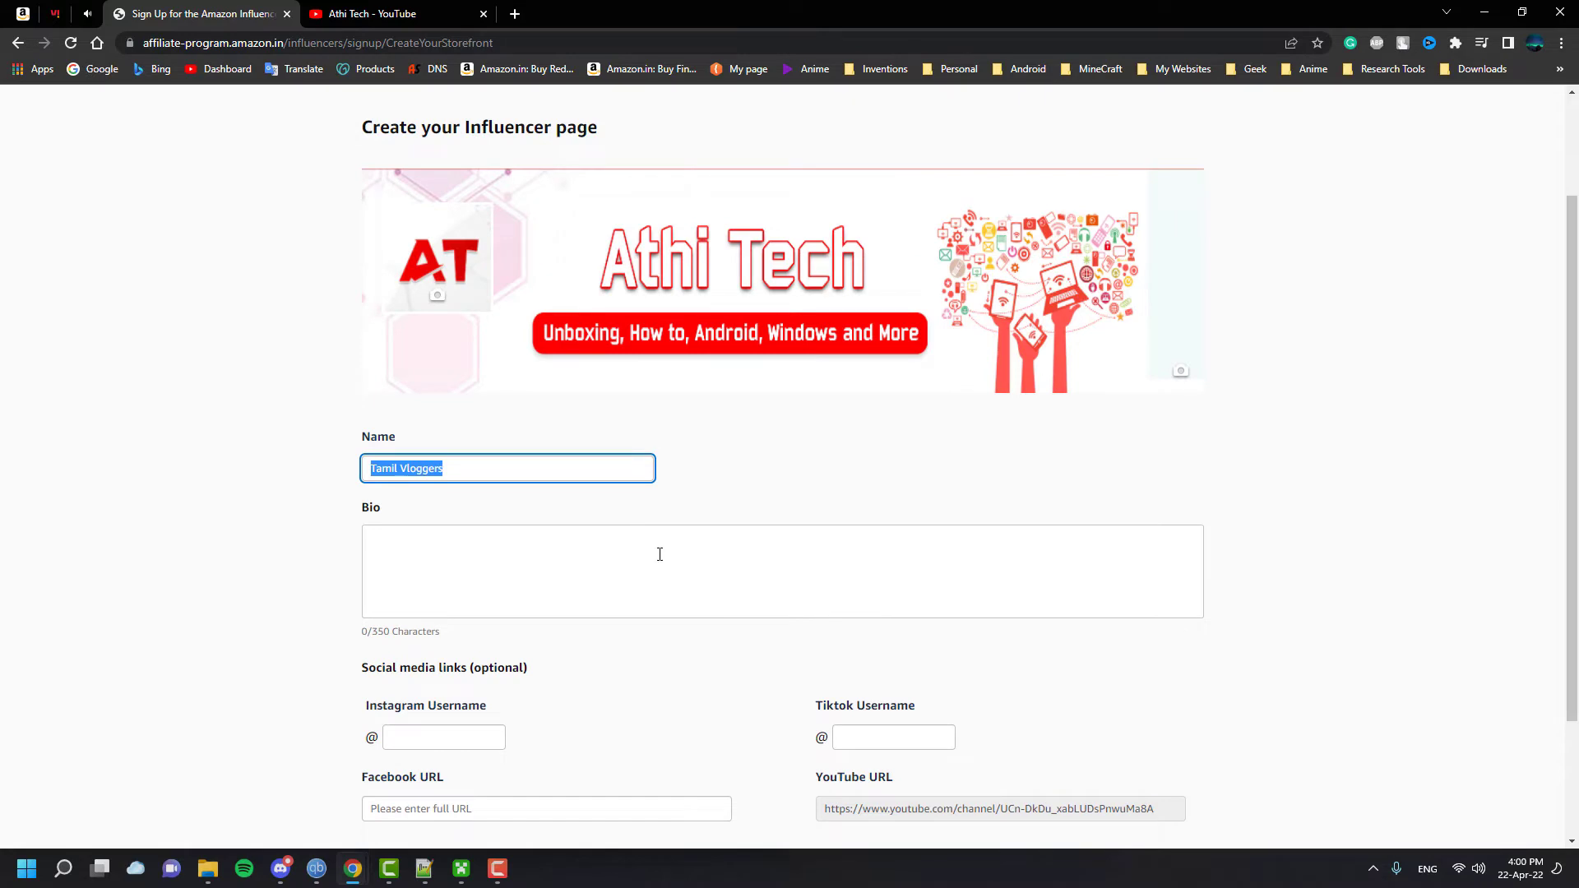
pyautogui.write('Athi Tech')
# Step: Write the bio "Welcome to My Gadget Stores!" and continue without adding optional social media links
pyautogui.scroll(-1, 666, 559)
pyautogui.click(806, 529)
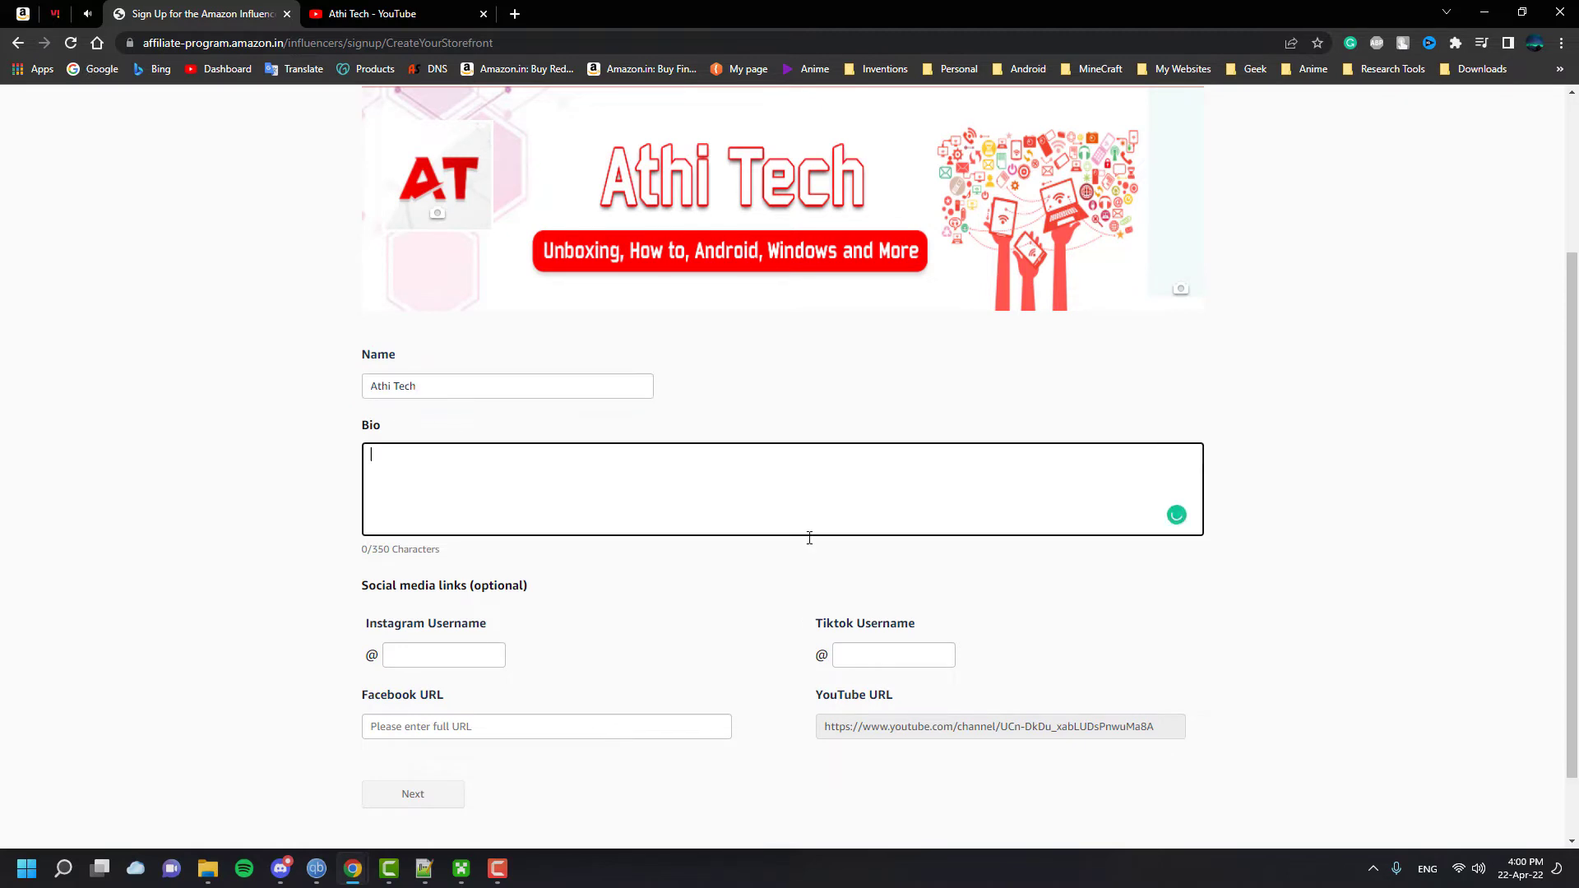
pyautogui.scroll(2, 703, 662)
pyautogui.write('Welc')
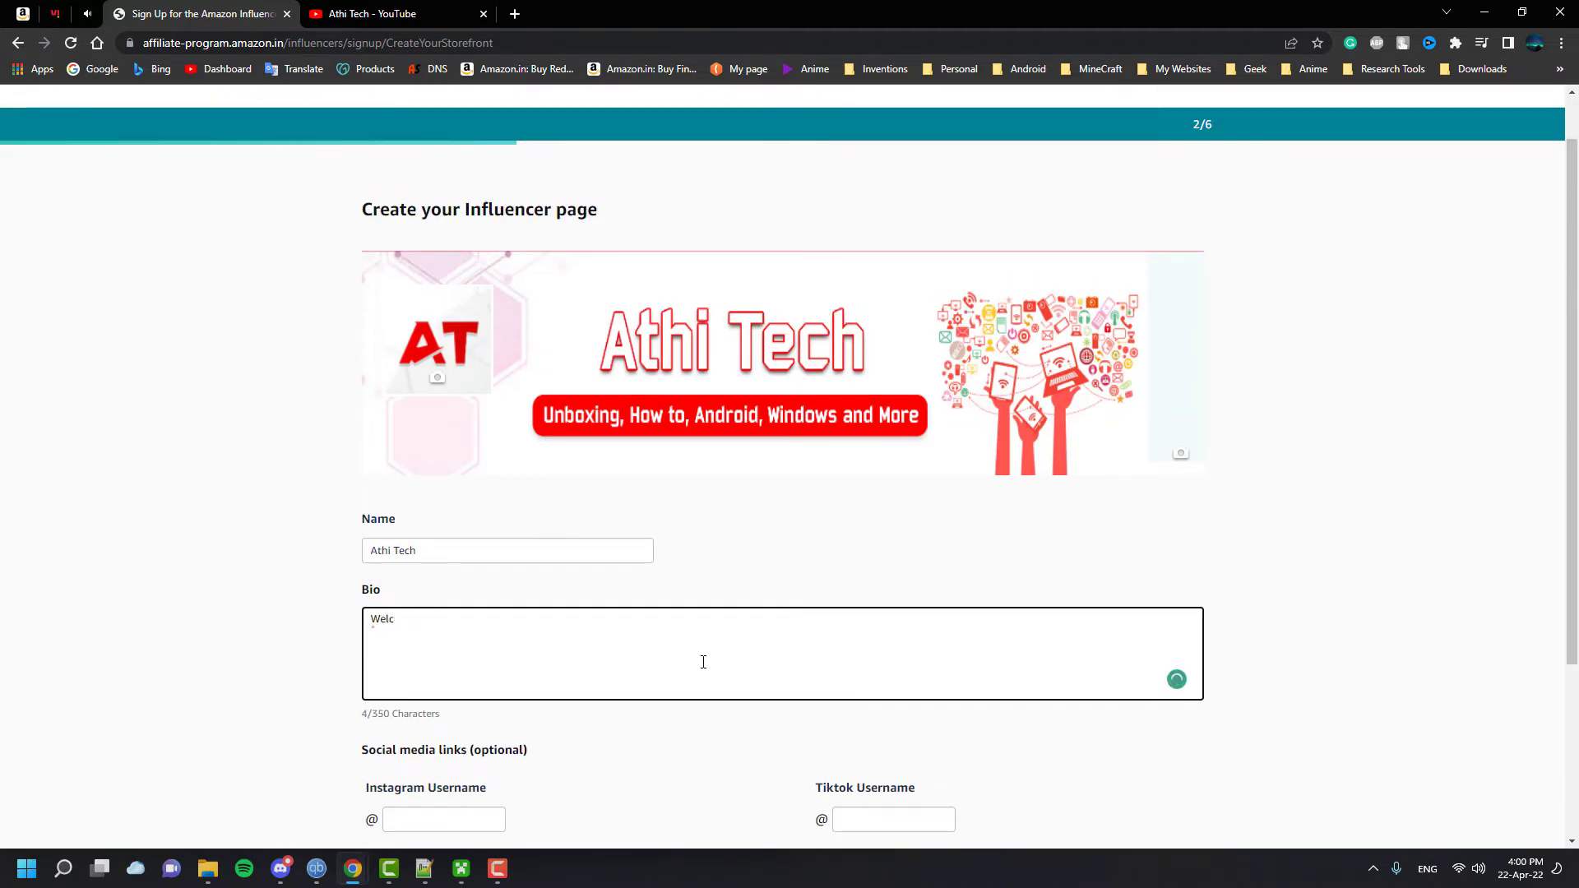
pyautogui.write('ome to My Gadget Stores!')
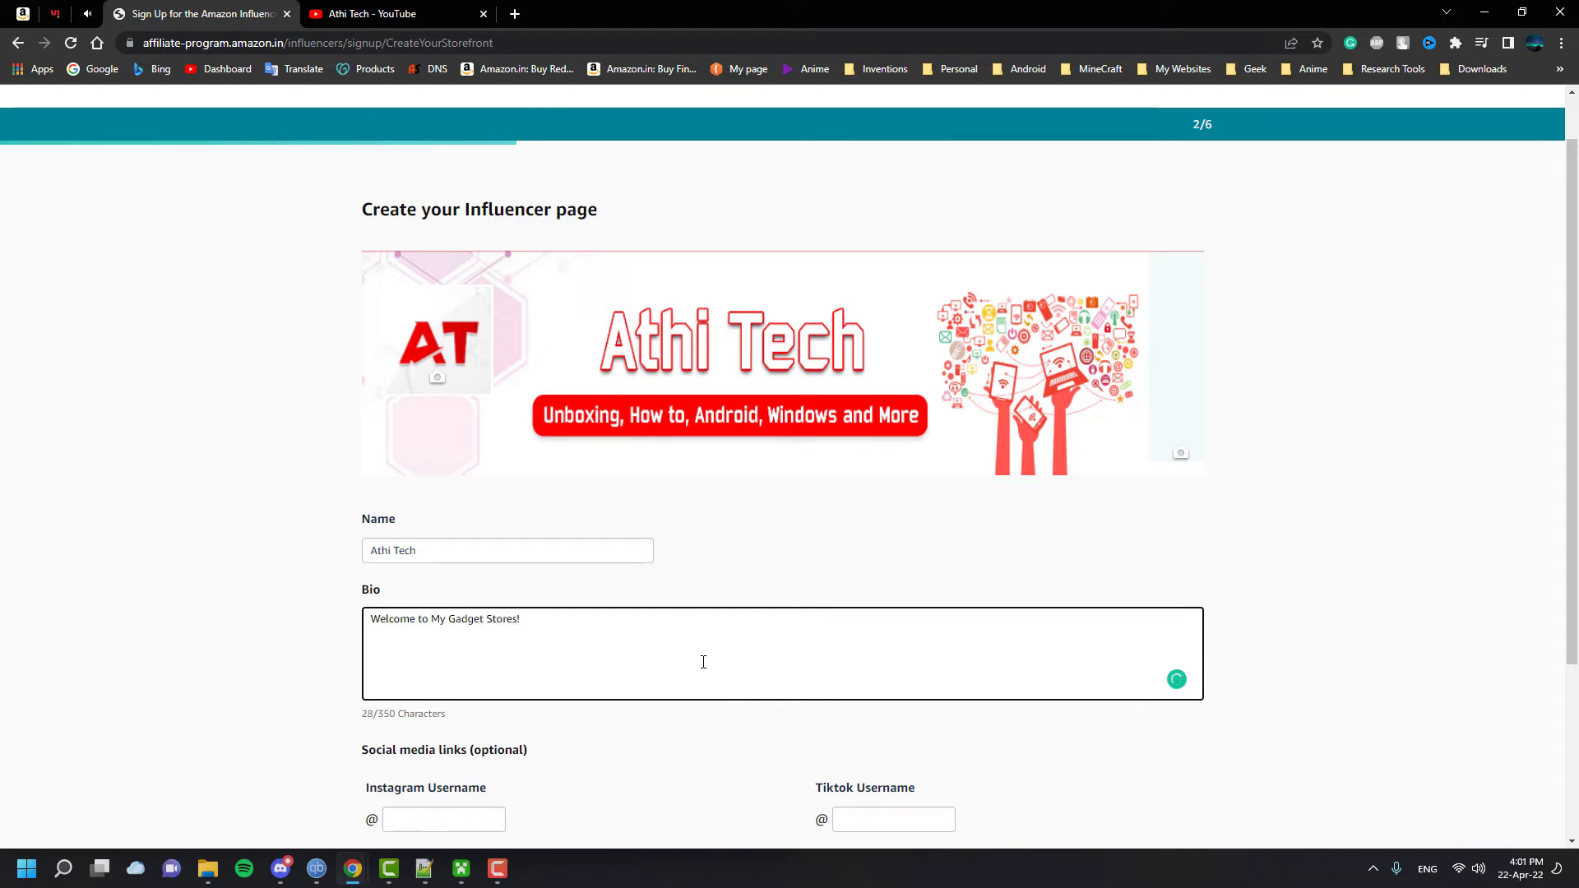
pyautogui.scroll(-5, 703, 661)
pyautogui.click(409, 708)
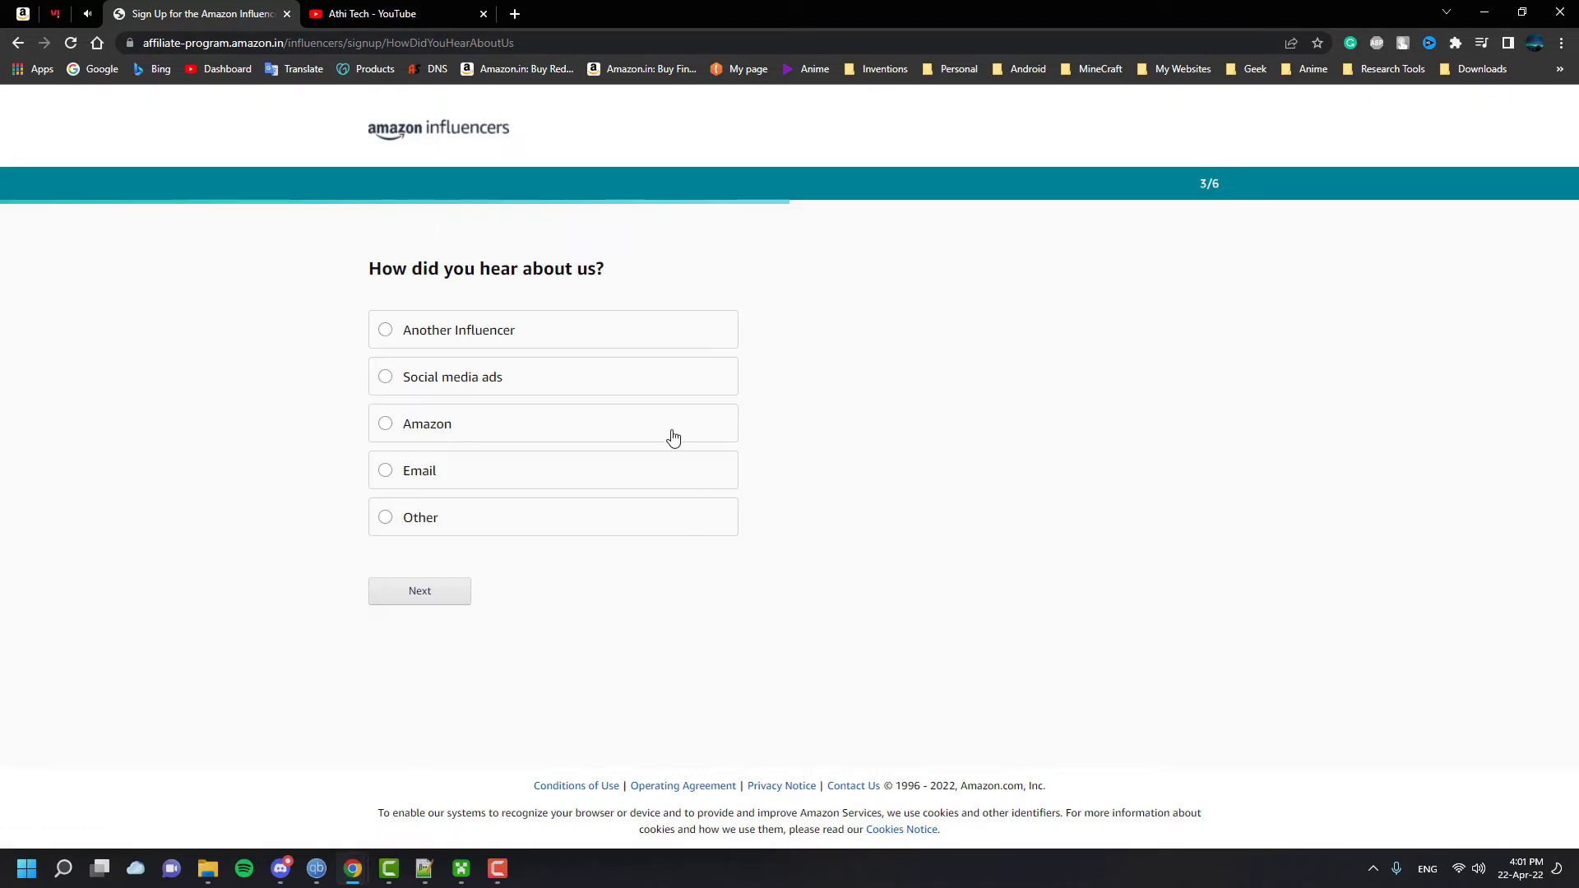
# Step: Answer the "How did you hear about us?" question with Other and continue
pyautogui.click(408, 527)
pyautogui.click(411, 593)
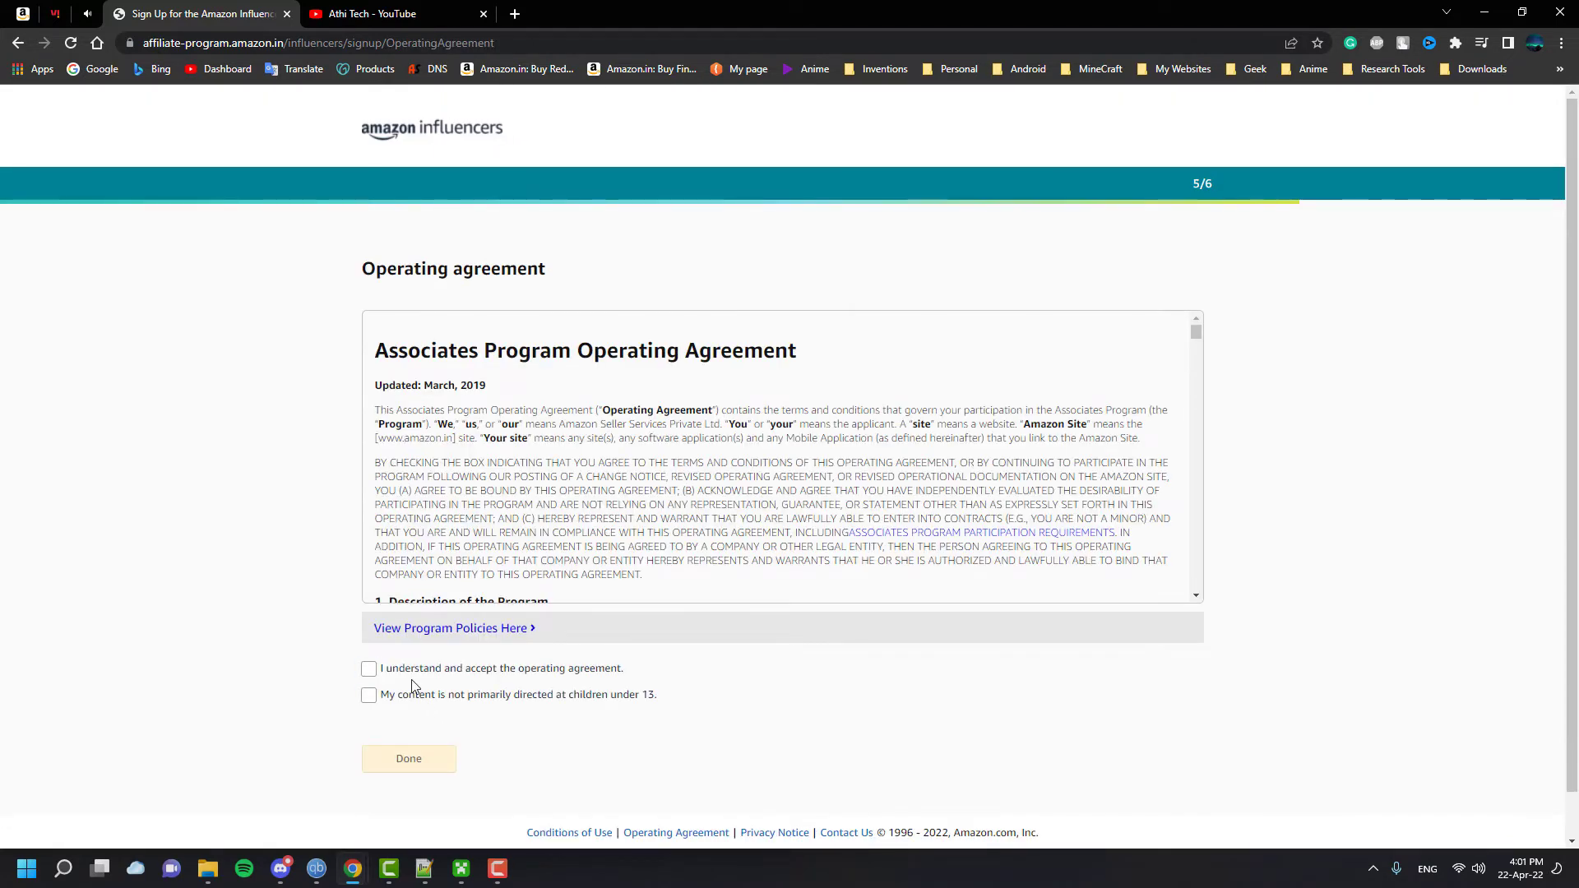
# Step: Accept the operating agreement and the under-13 content declaration, finish the sign-up and open the personalized storefront URL
pyautogui.click(394, 673)
pyautogui.click(397, 696)
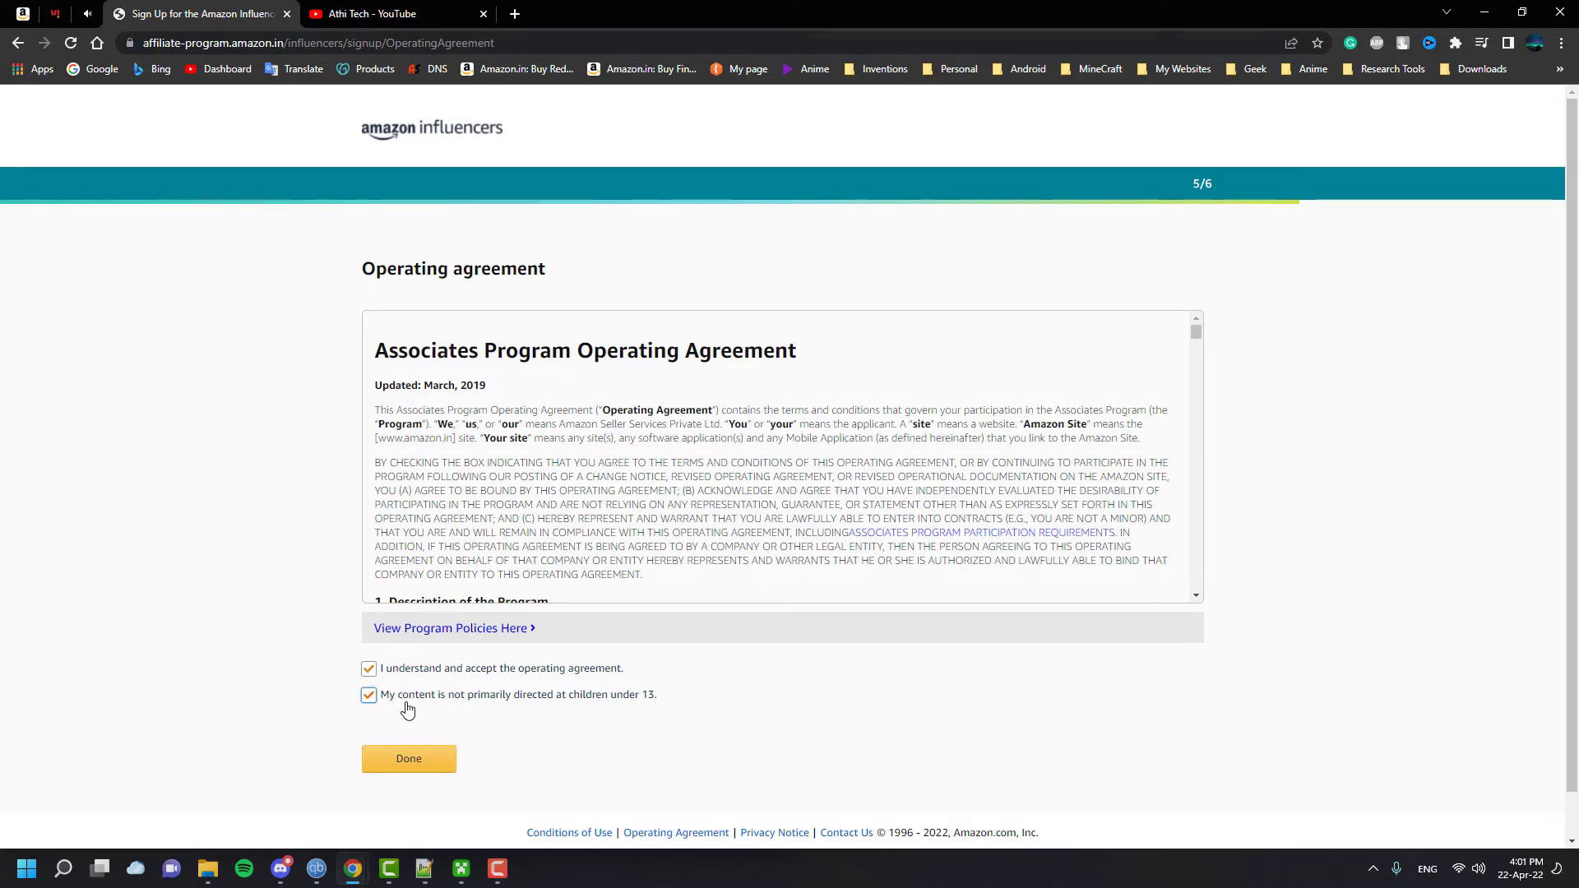
pyautogui.click(419, 753)
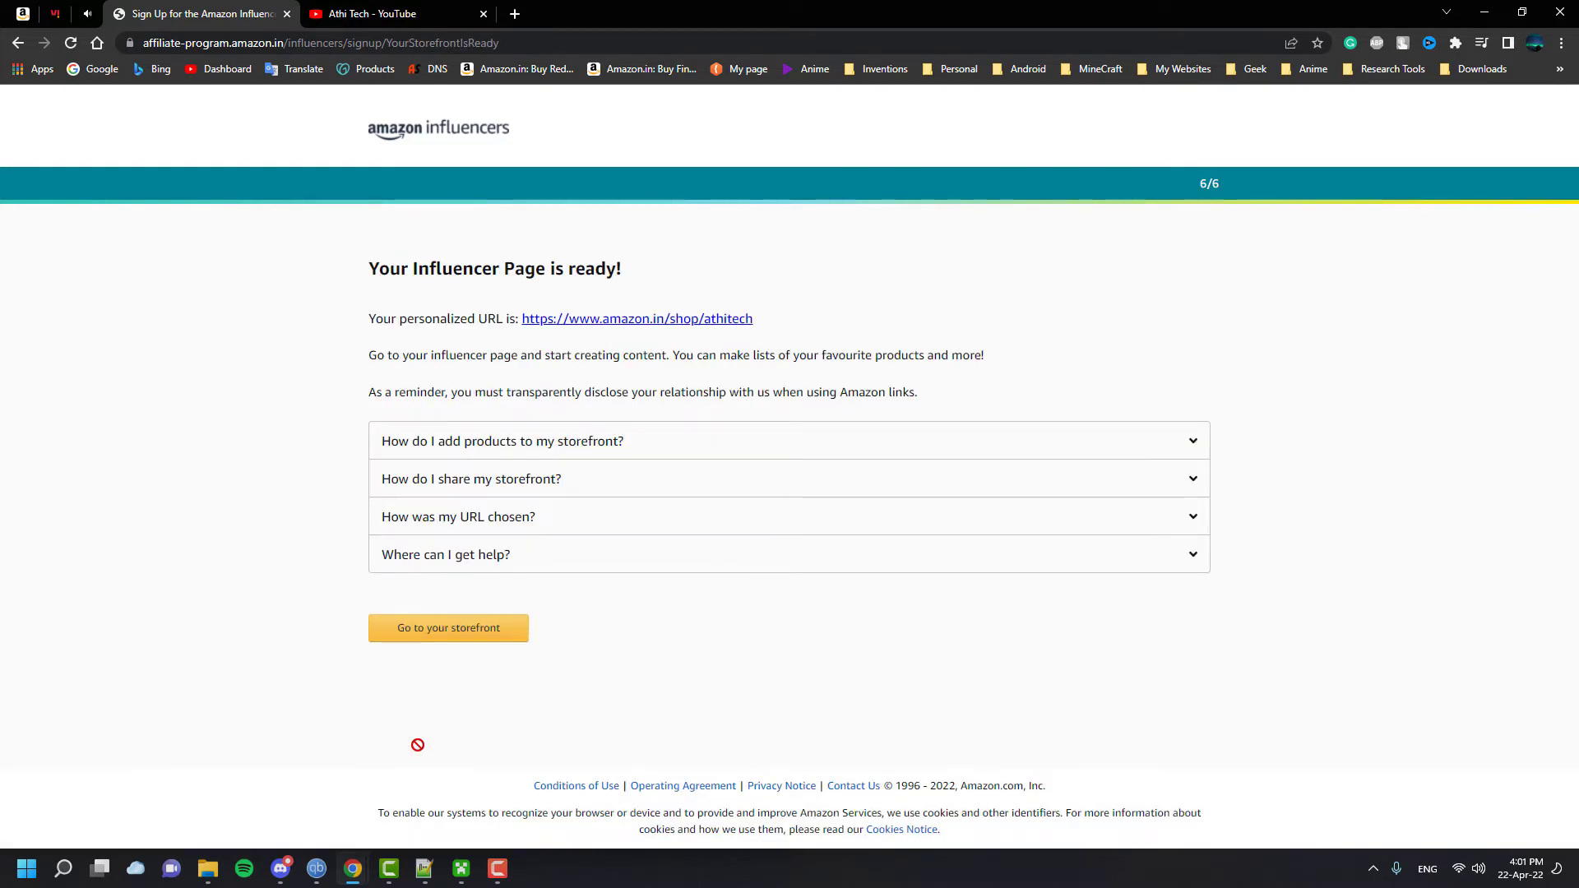
pyautogui.click(638, 322)
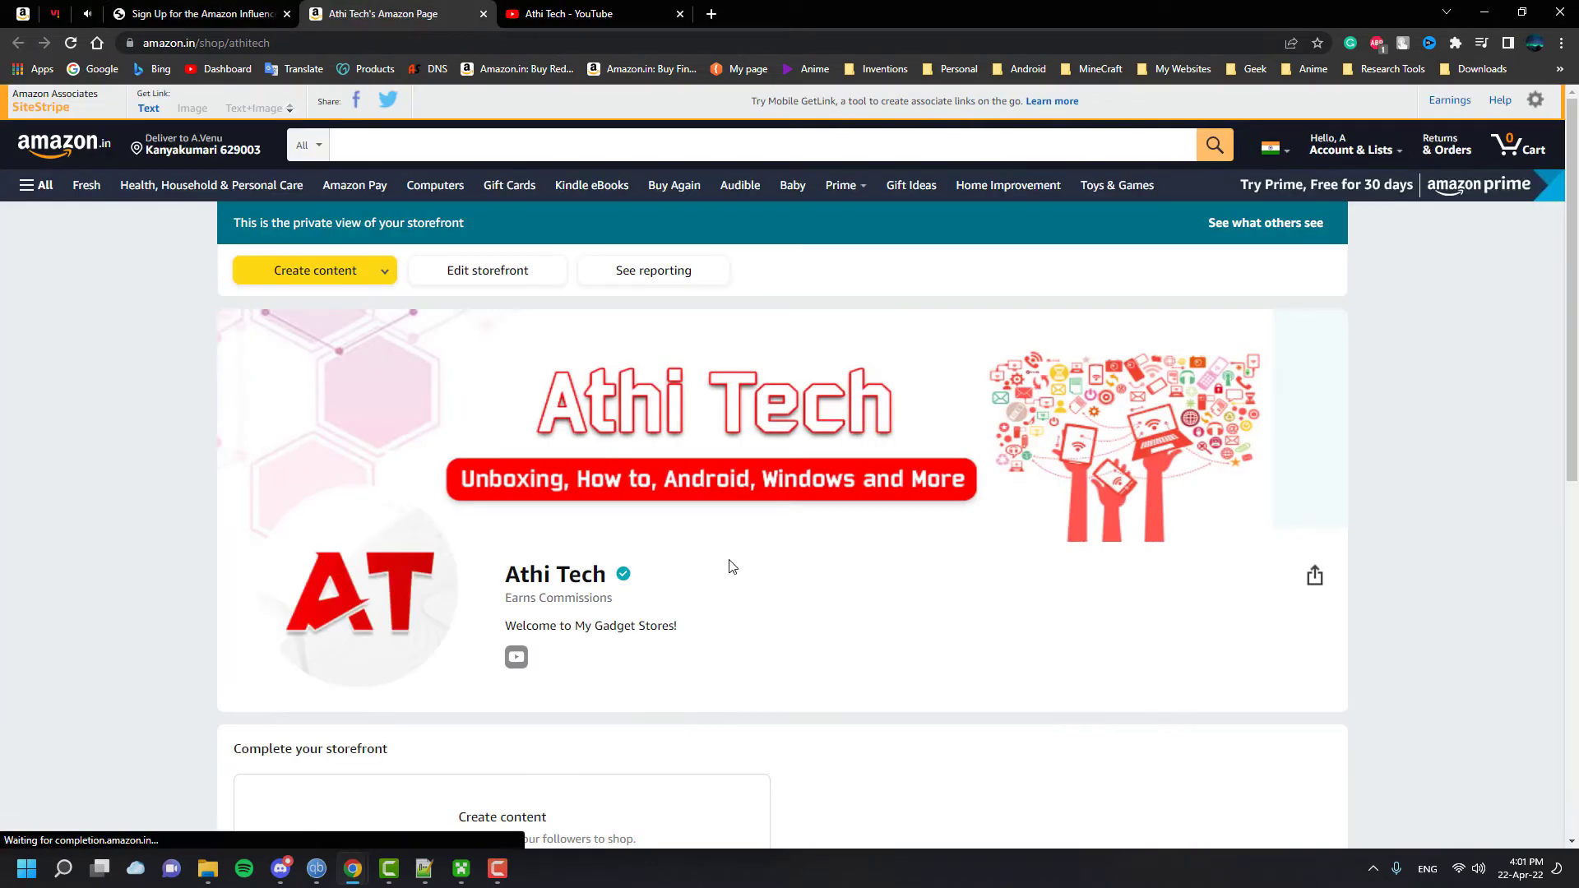
# Step: Look over the new storefront page, its content creation choices and the page for editing the storefront, and return to the storefront
pyautogui.scroll(-1, 726, 564)
pyautogui.scroll(-1, 620, 536)
pyautogui.scroll(2, 597, 540)
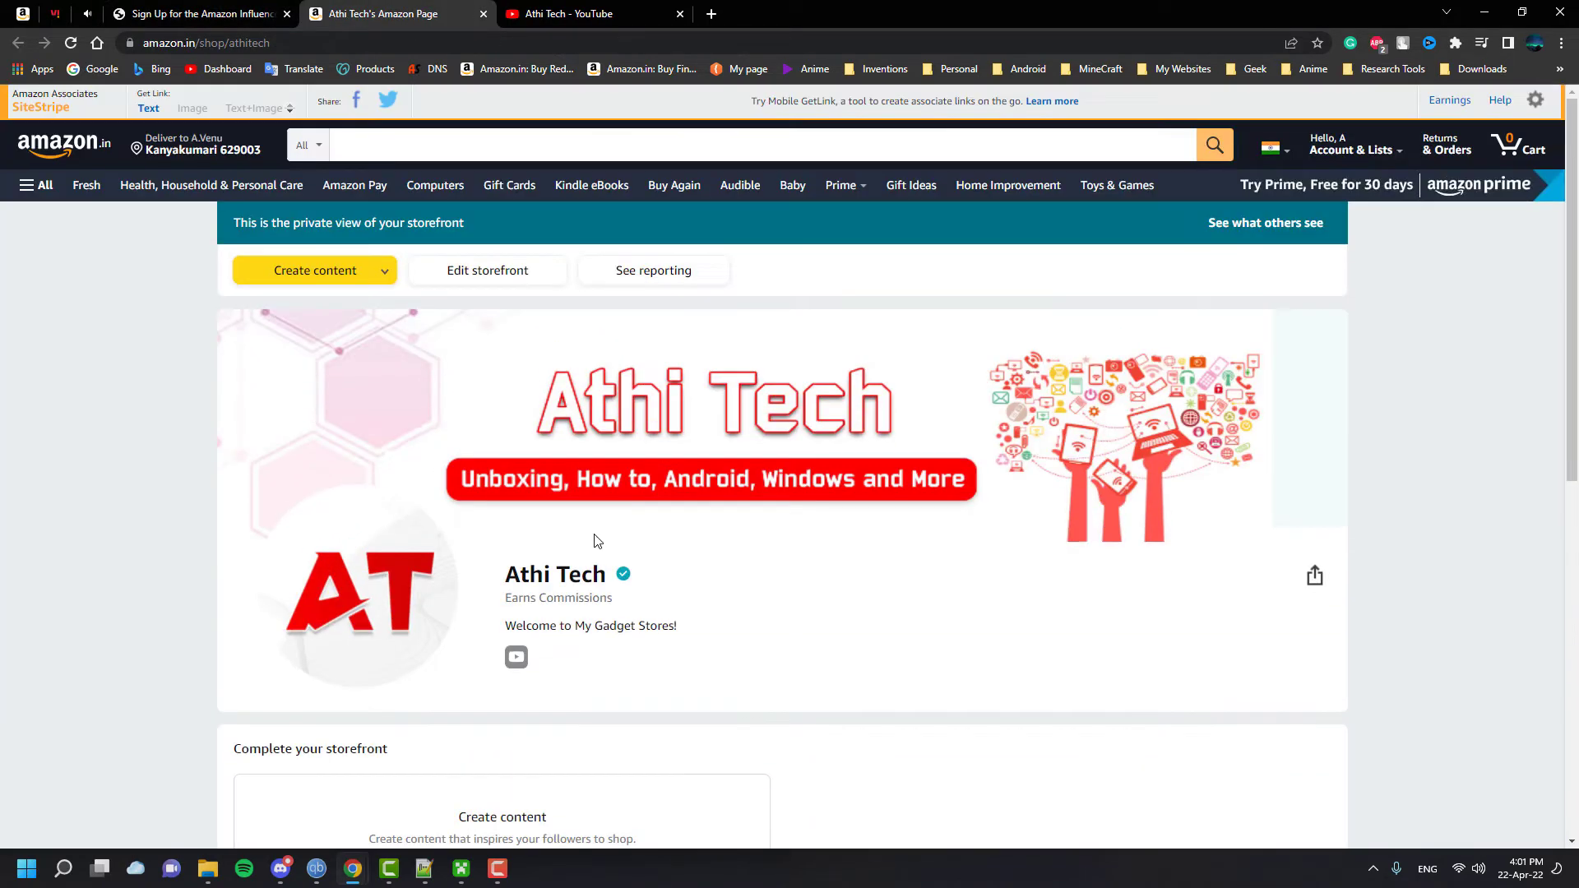
pyautogui.scroll(-2, 597, 540)
pyautogui.scroll(1, 494, 247)
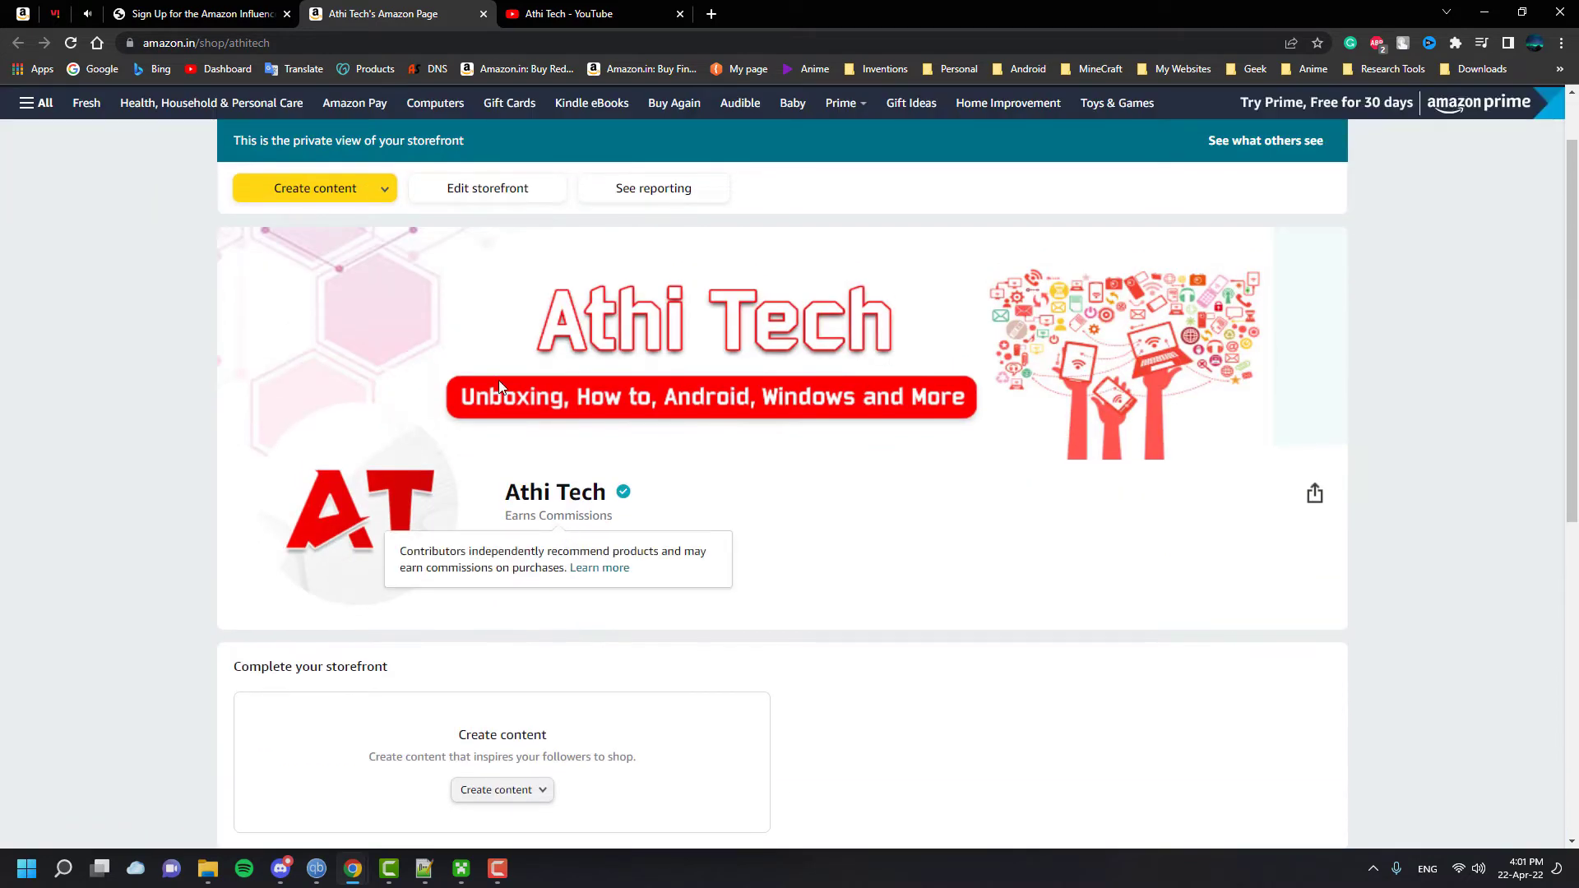
pyautogui.click(377, 188)
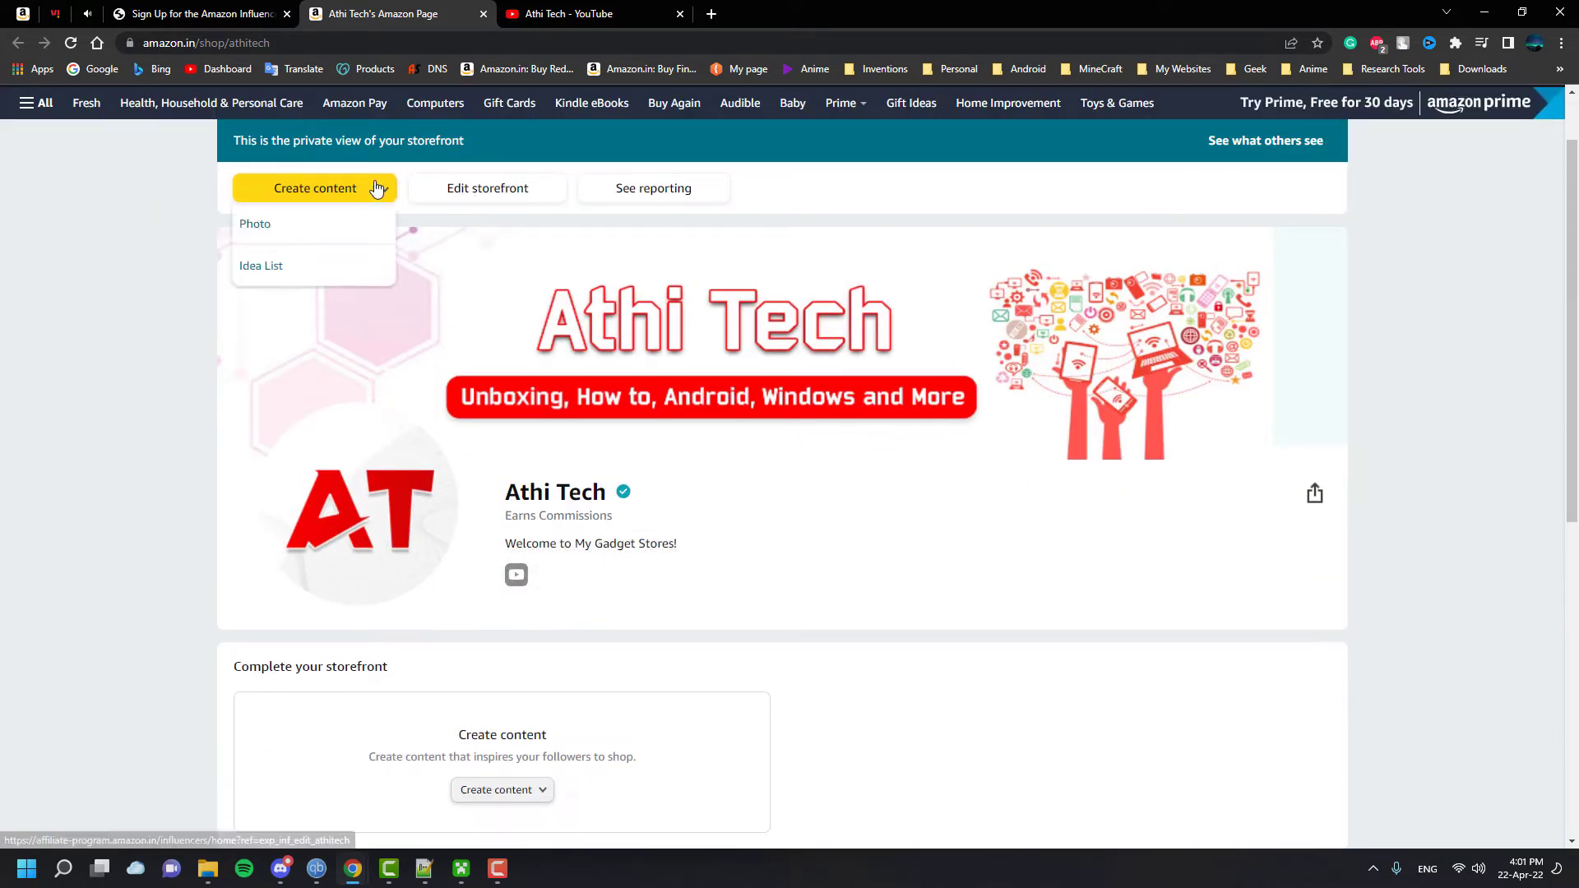
pyautogui.click(467, 199)
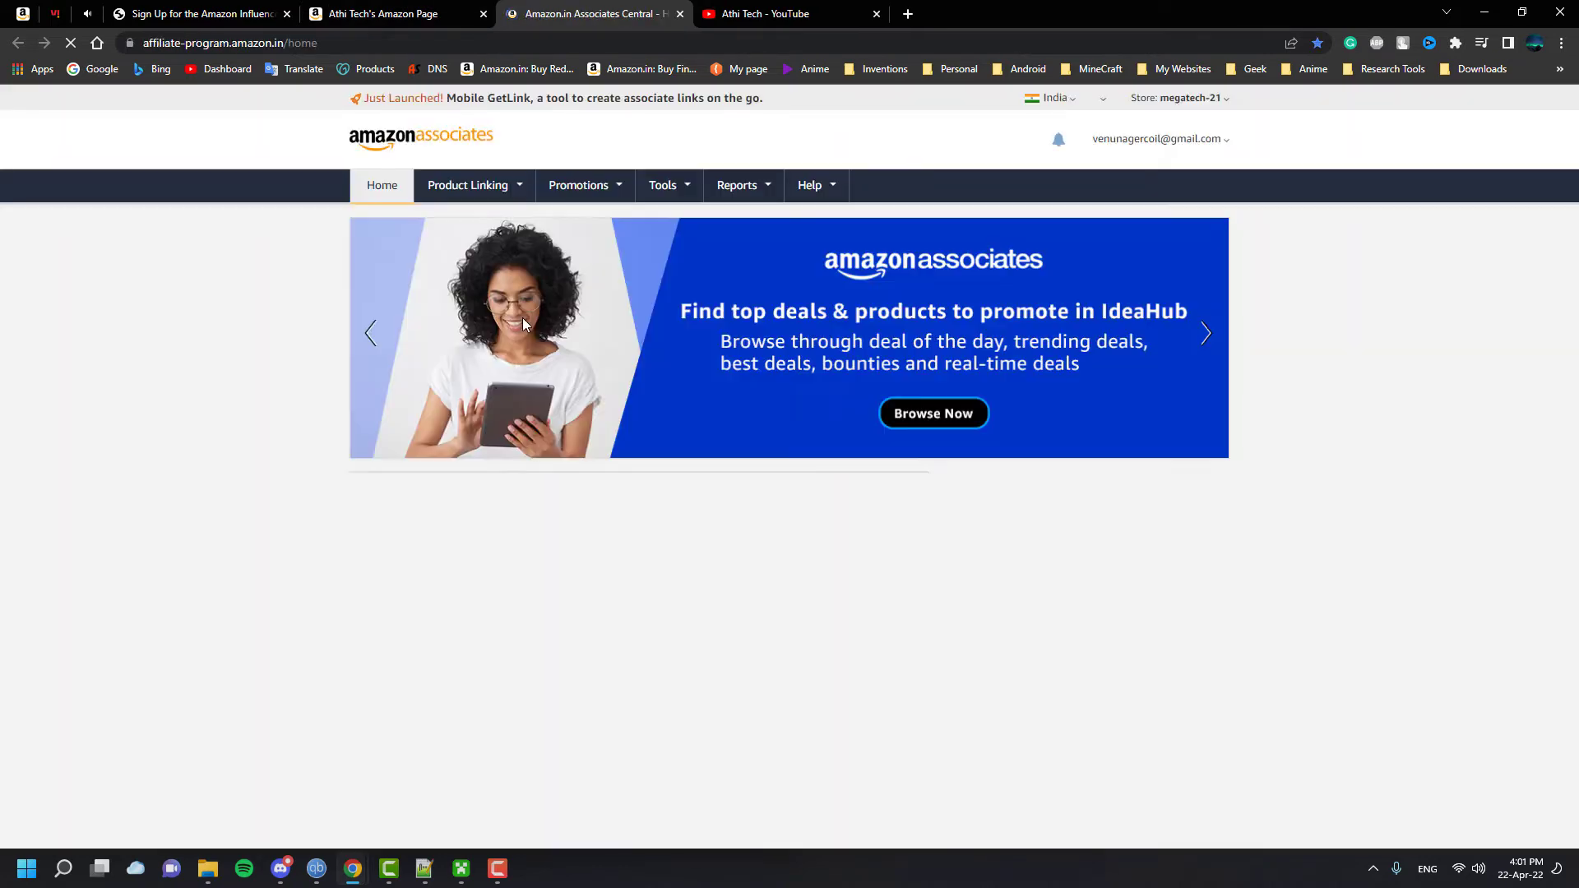
pyautogui.hotkey('ctrl', 'shift', 'Tab')
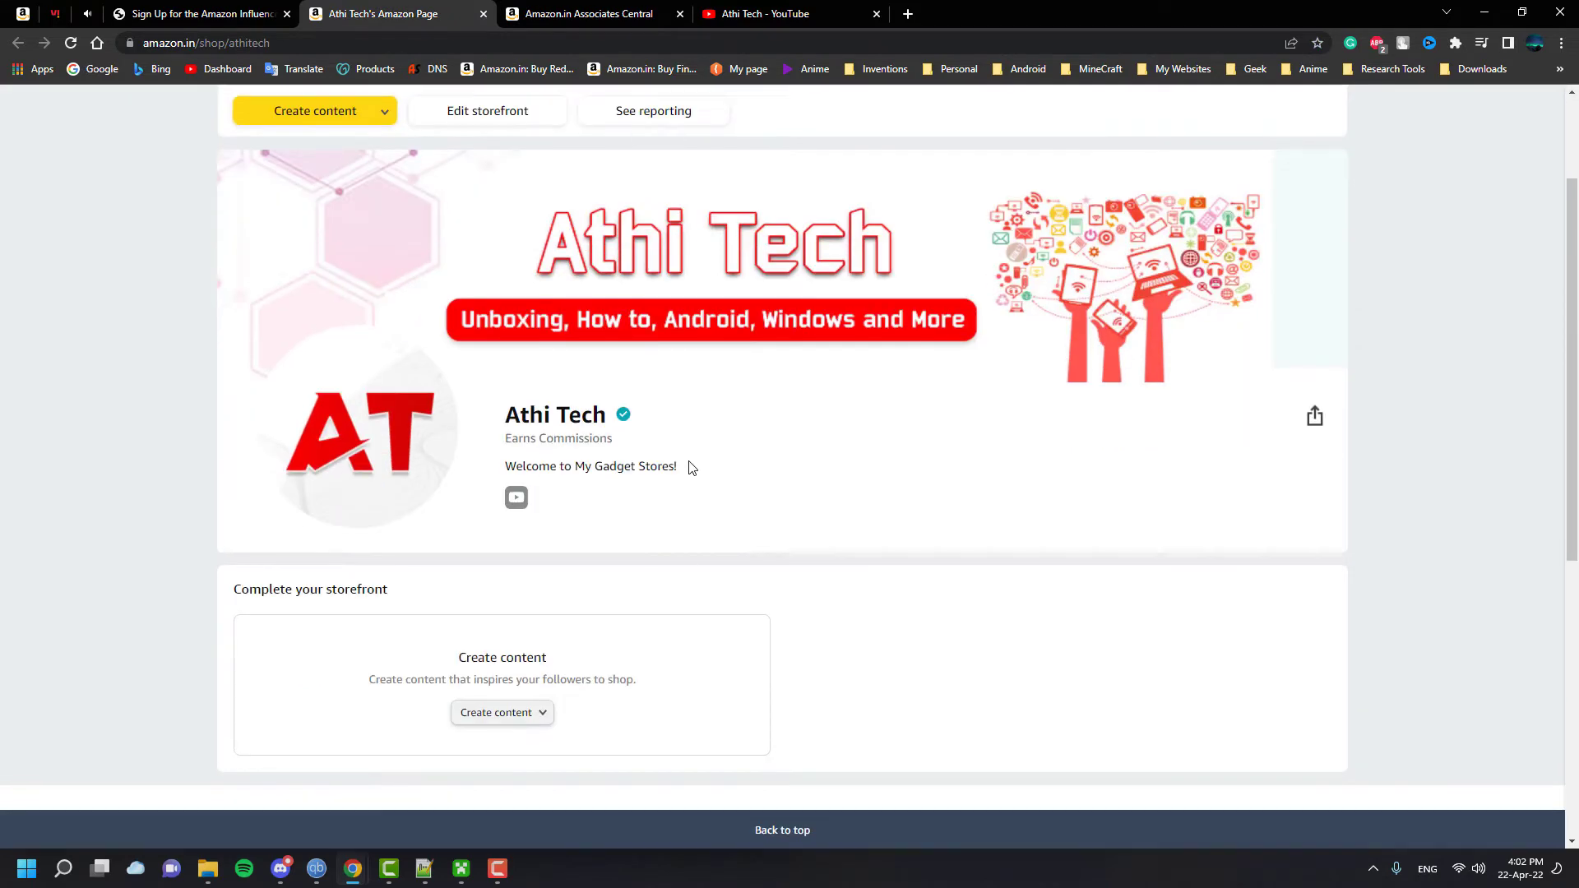
pyautogui.scroll(2, 687, 461)
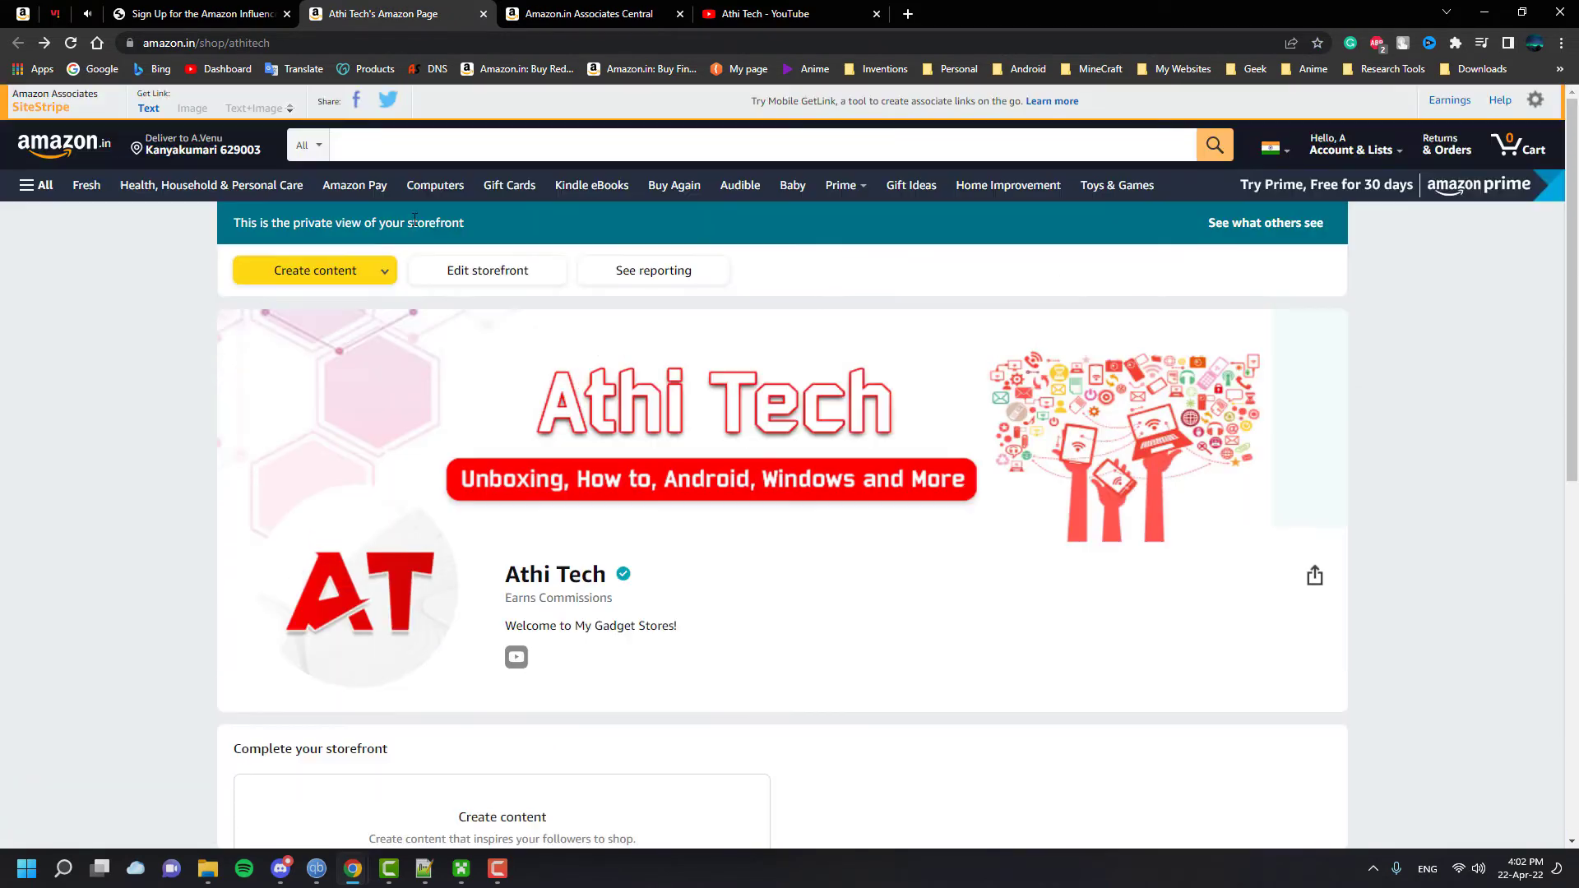
# Step: Start a new photo post for the storefront
pyautogui.click(370, 280)
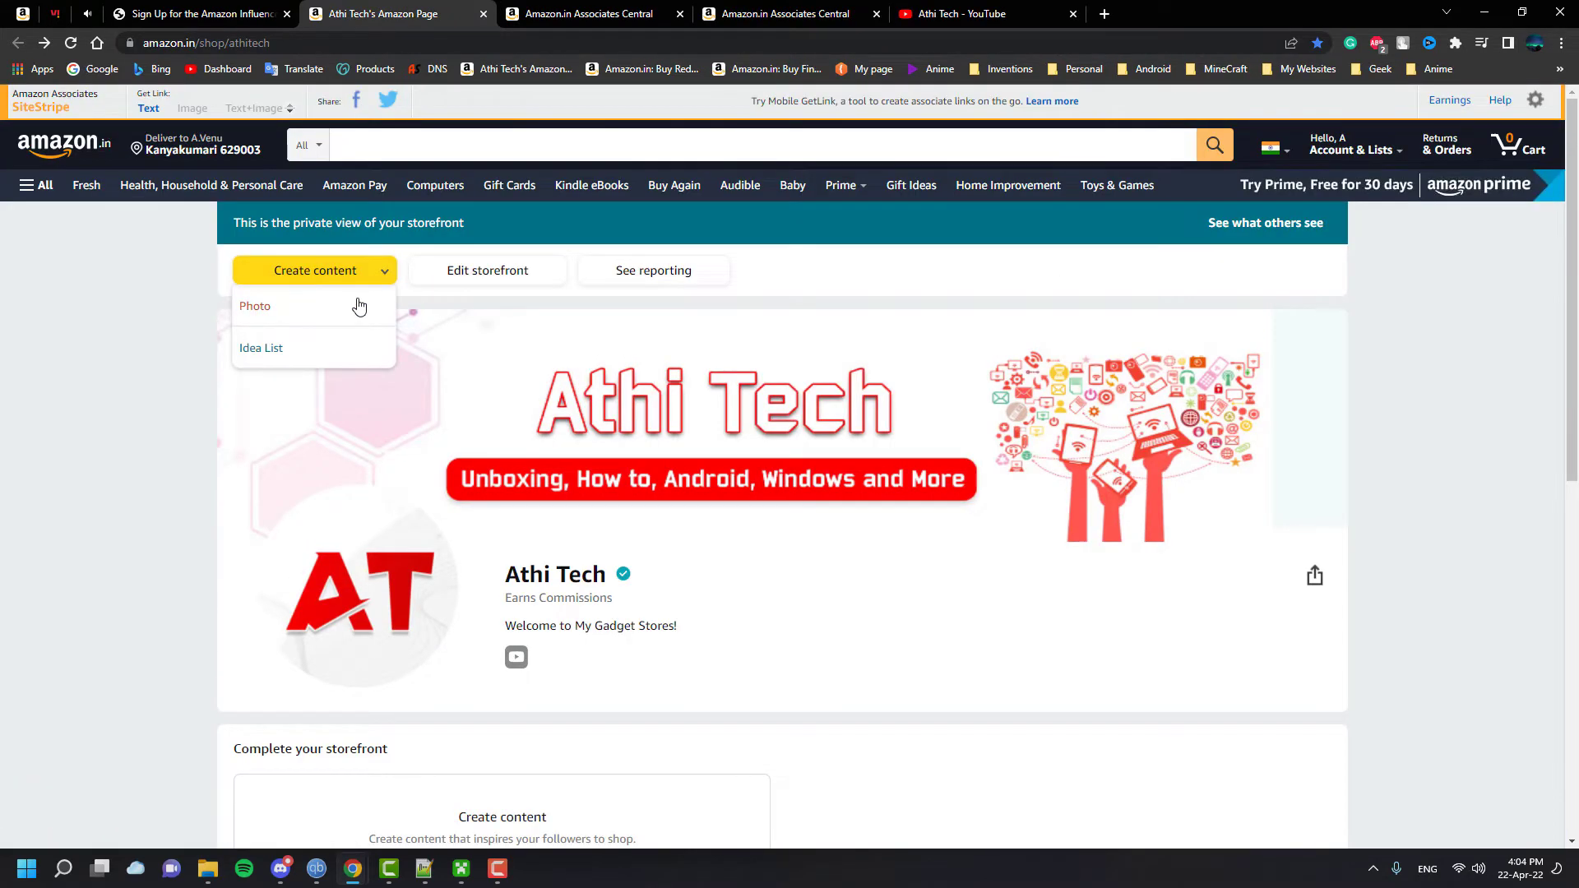
pyautogui.click(358, 309)
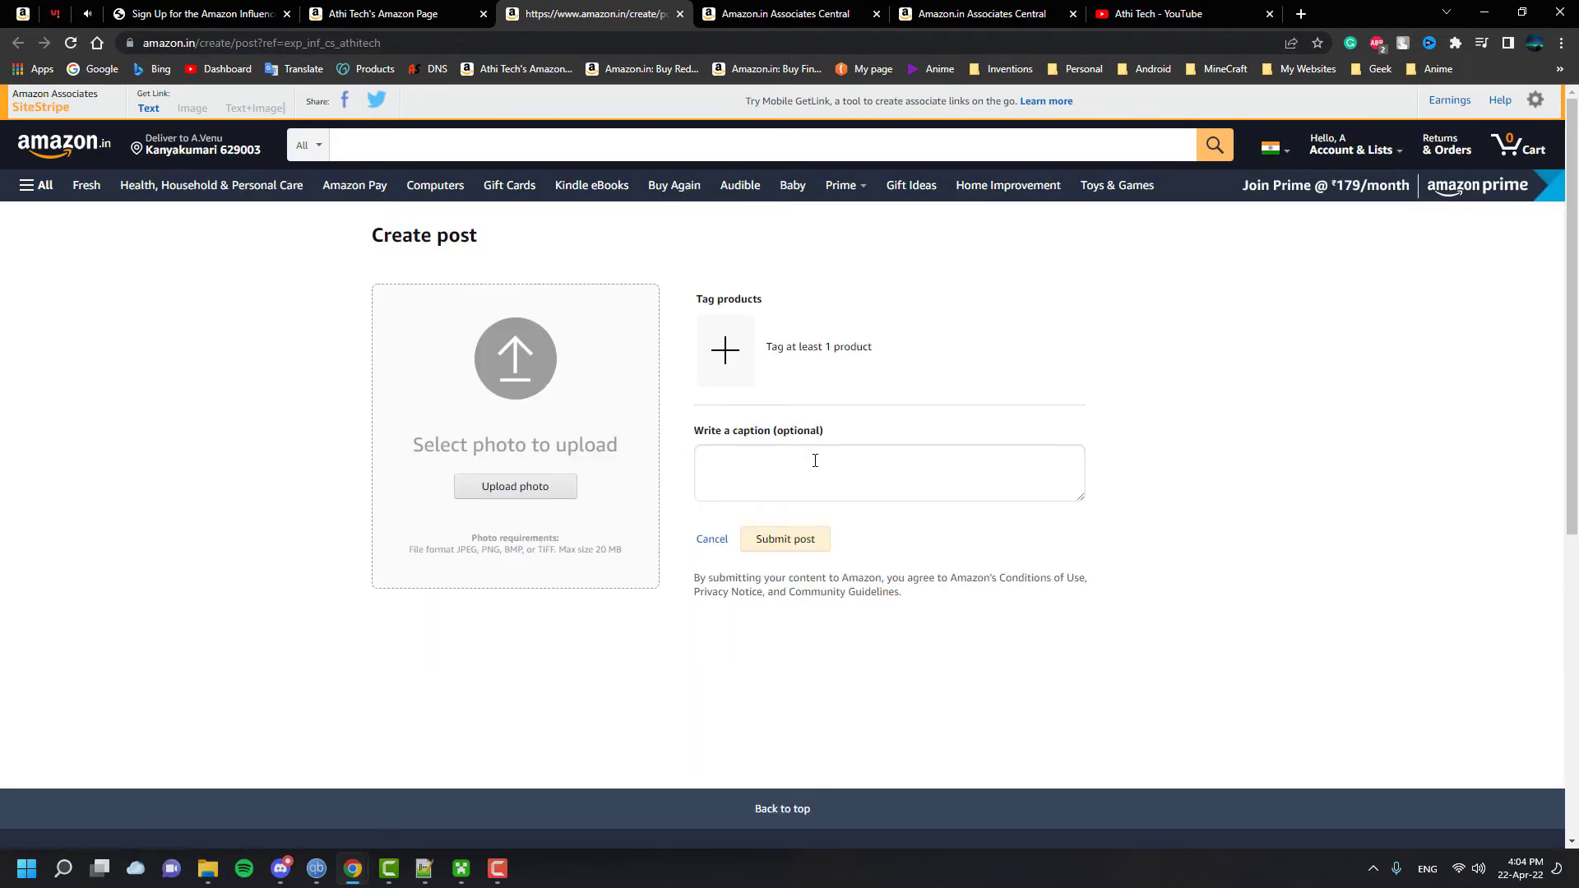
pyautogui.click(815, 460)
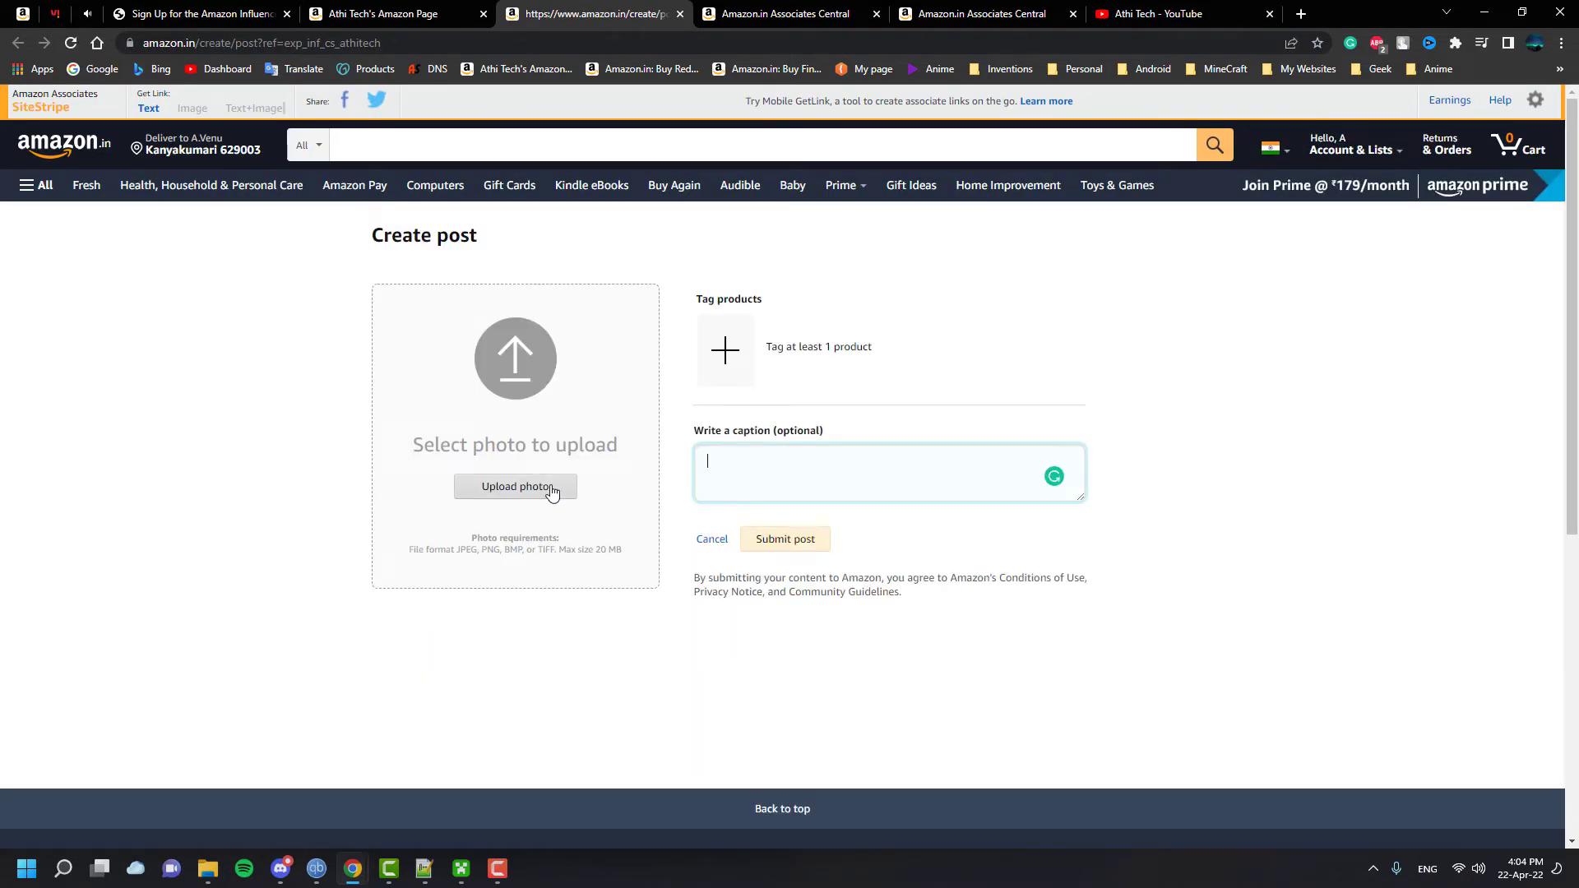
# Step: Tag the black Logitech G102 Light Sync Gaming Mouse as the product in the photo post
pyautogui.click(725, 351)
pyautogui.click(723, 310)
pyautogui.scroll(-3, 822, 428)
pyautogui.click(874, 445)
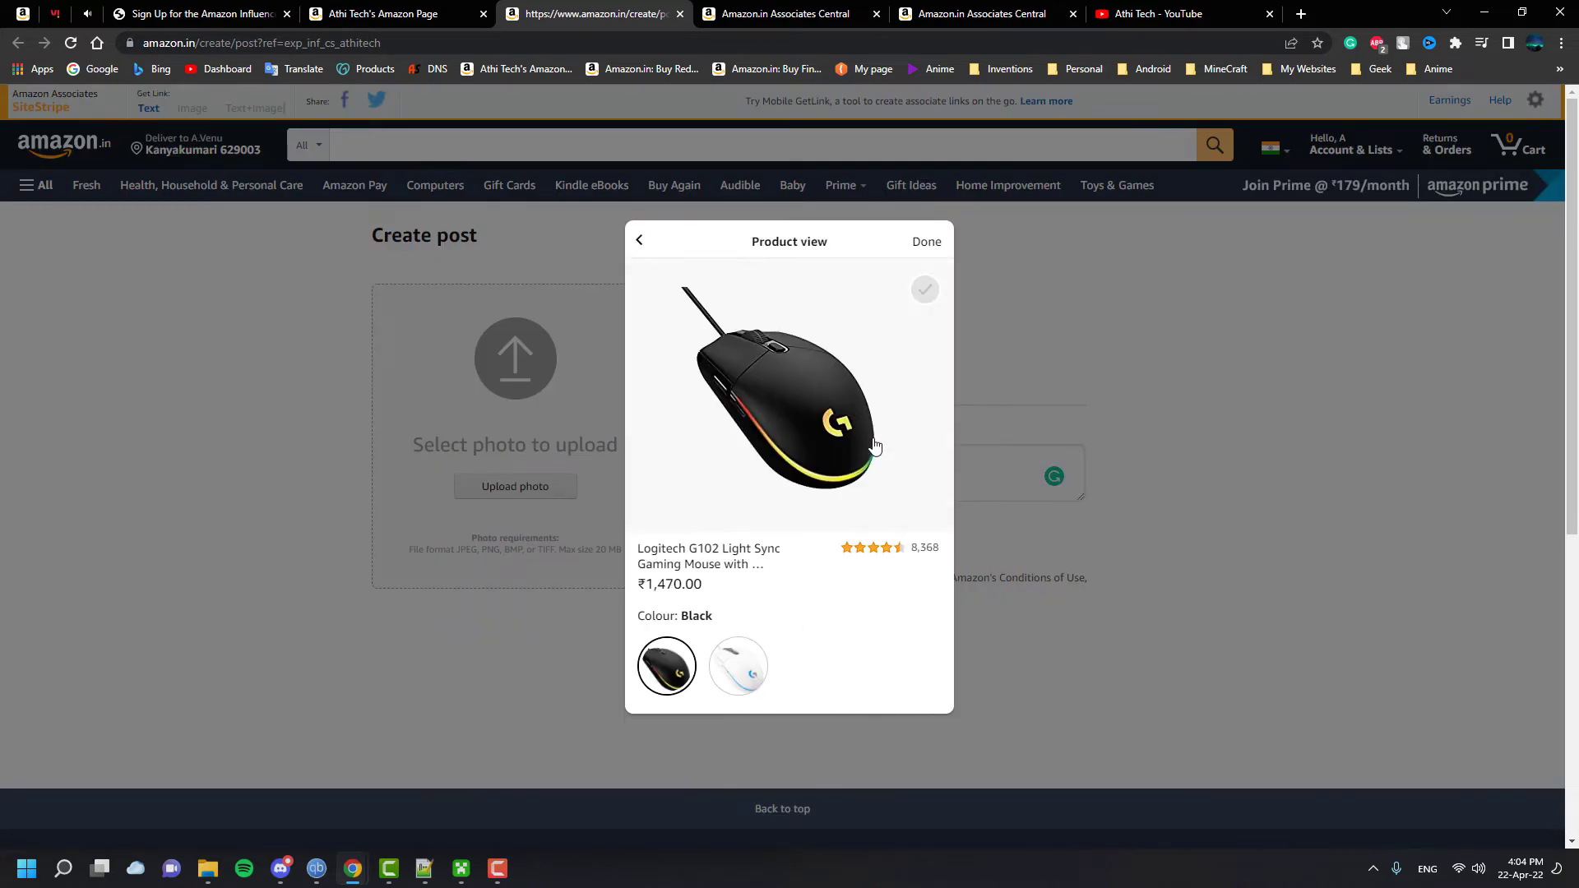
pyautogui.scroll(-1, 874, 445)
pyautogui.scroll(1, 822, 412)
pyautogui.click(923, 286)
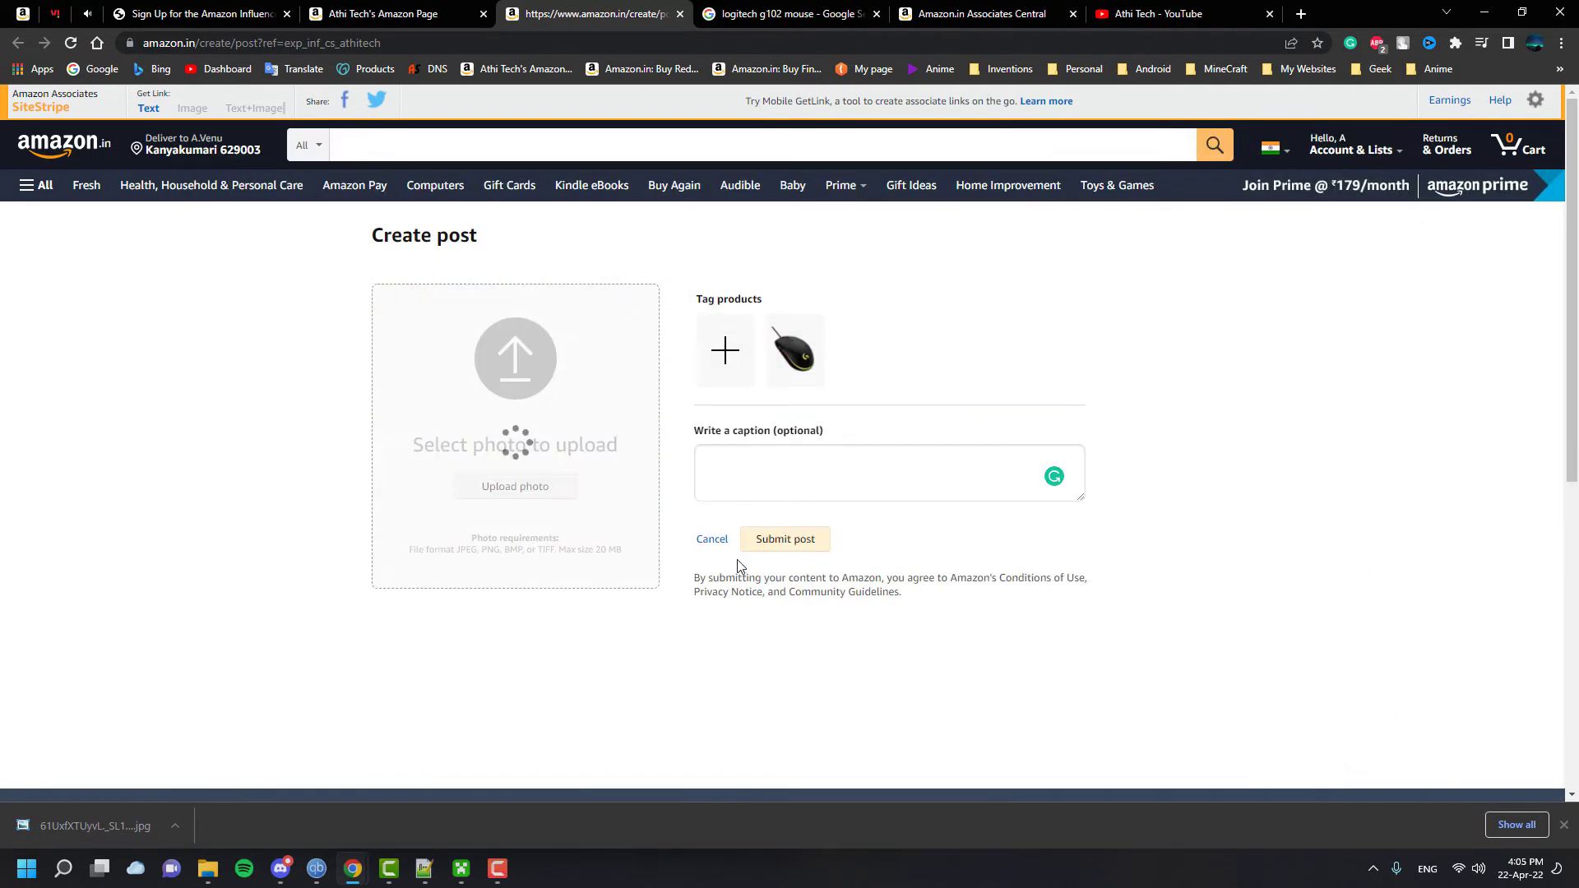
# Step: Caption the mouse photo "I recently bought this mouse and it's amazing so far!" and submit the post
pyautogui.click(757, 477)
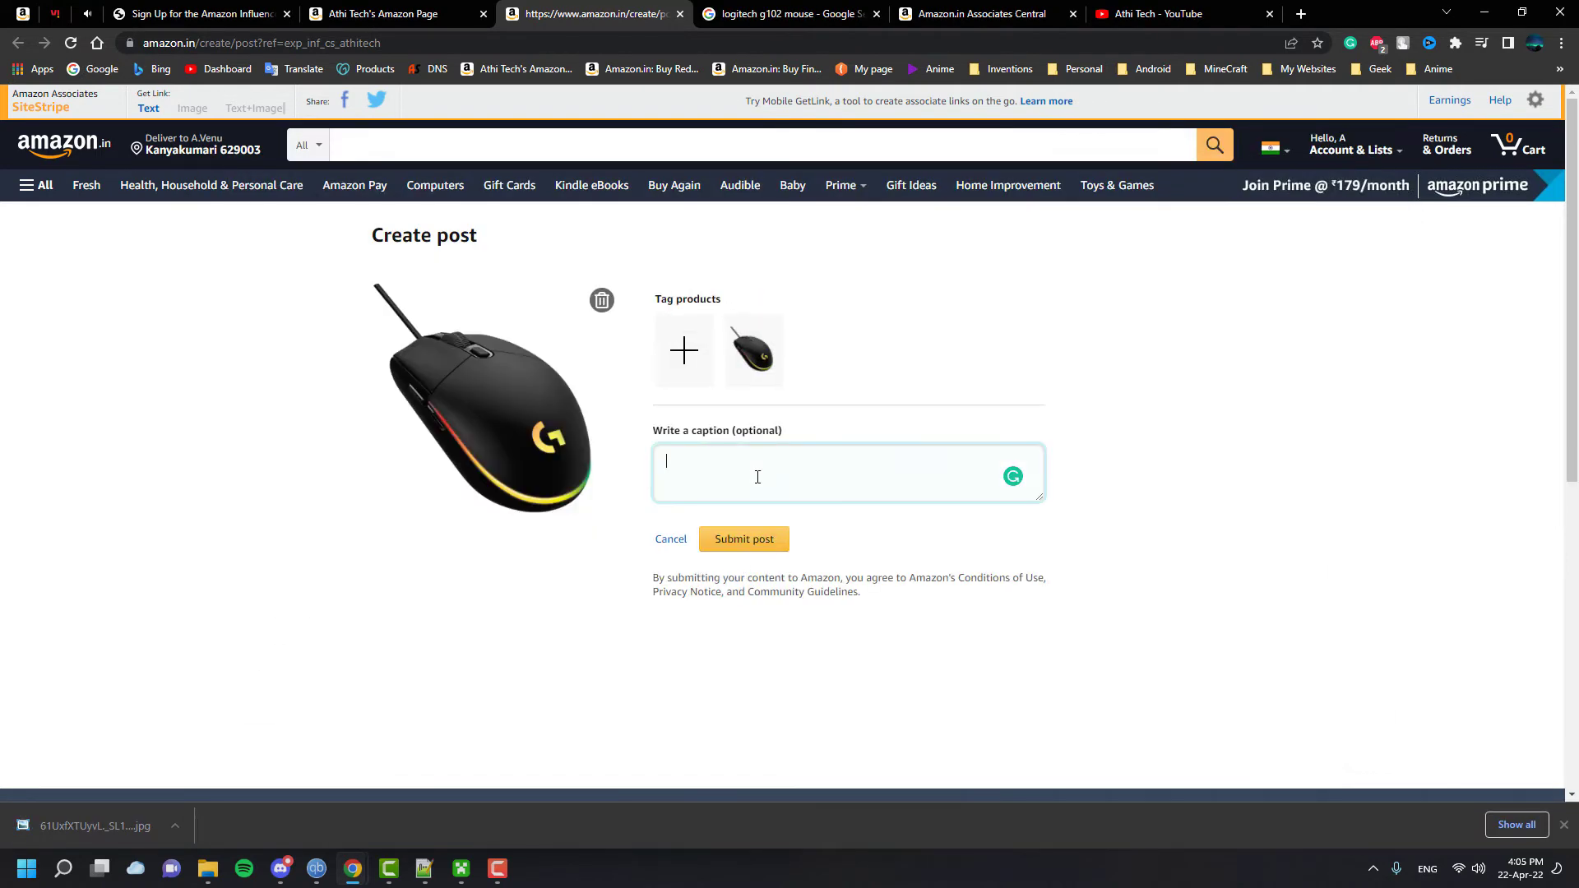
pyautogui.write('I recently bought this mouse and it')
pyautogui.write(';s amazing so far!')
pyautogui.click(744, 538)
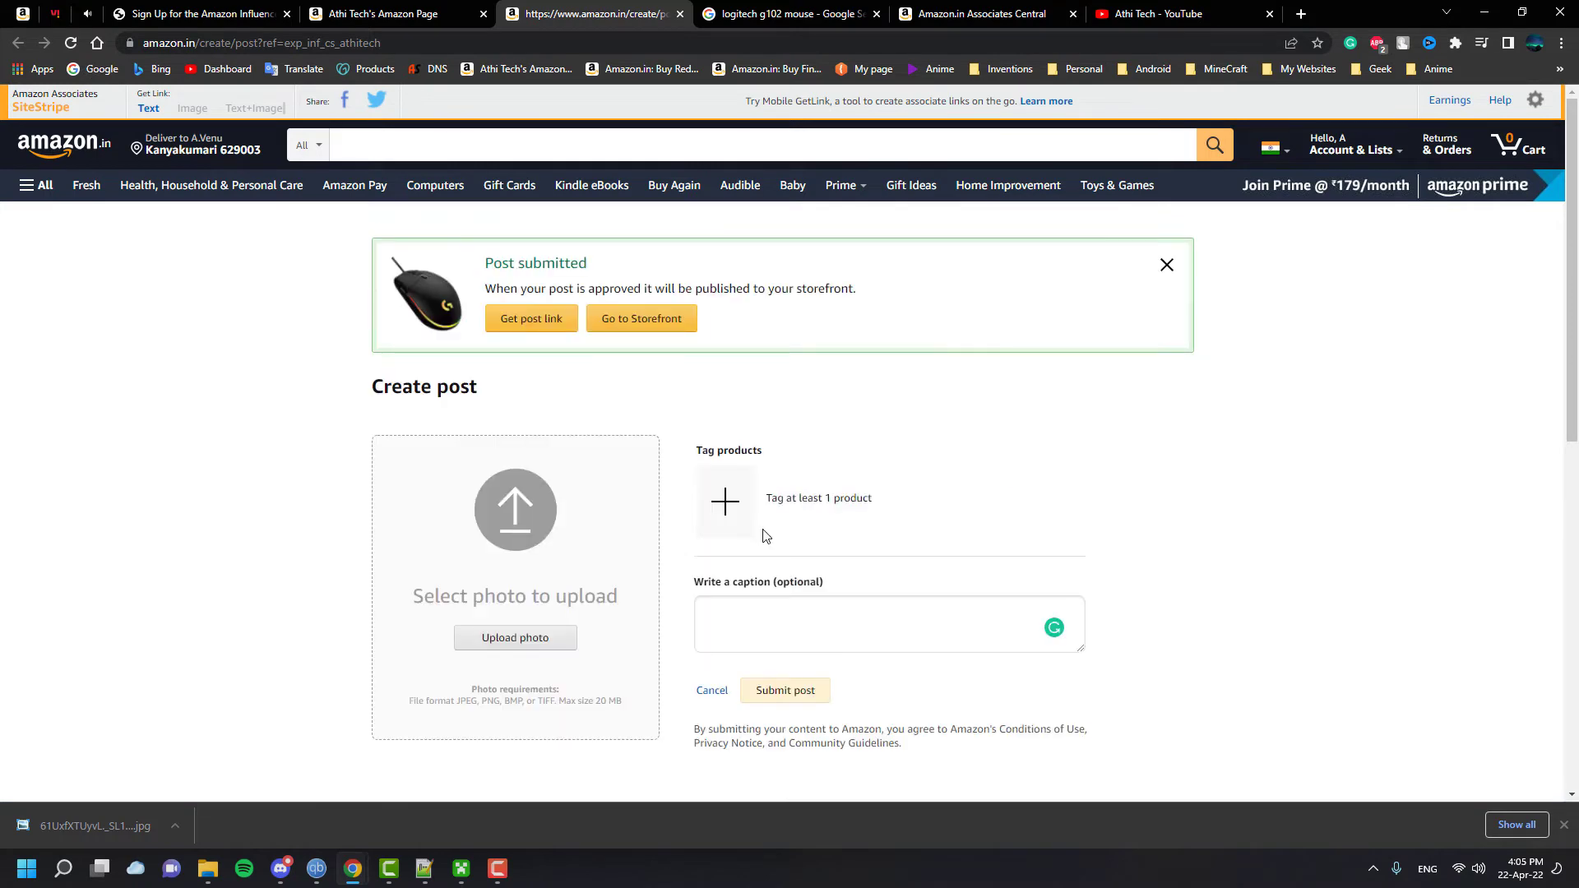
# Step: Go to the storefront from the submission notice and check the mouse post among its content
pyautogui.scroll(-1, 763, 539)
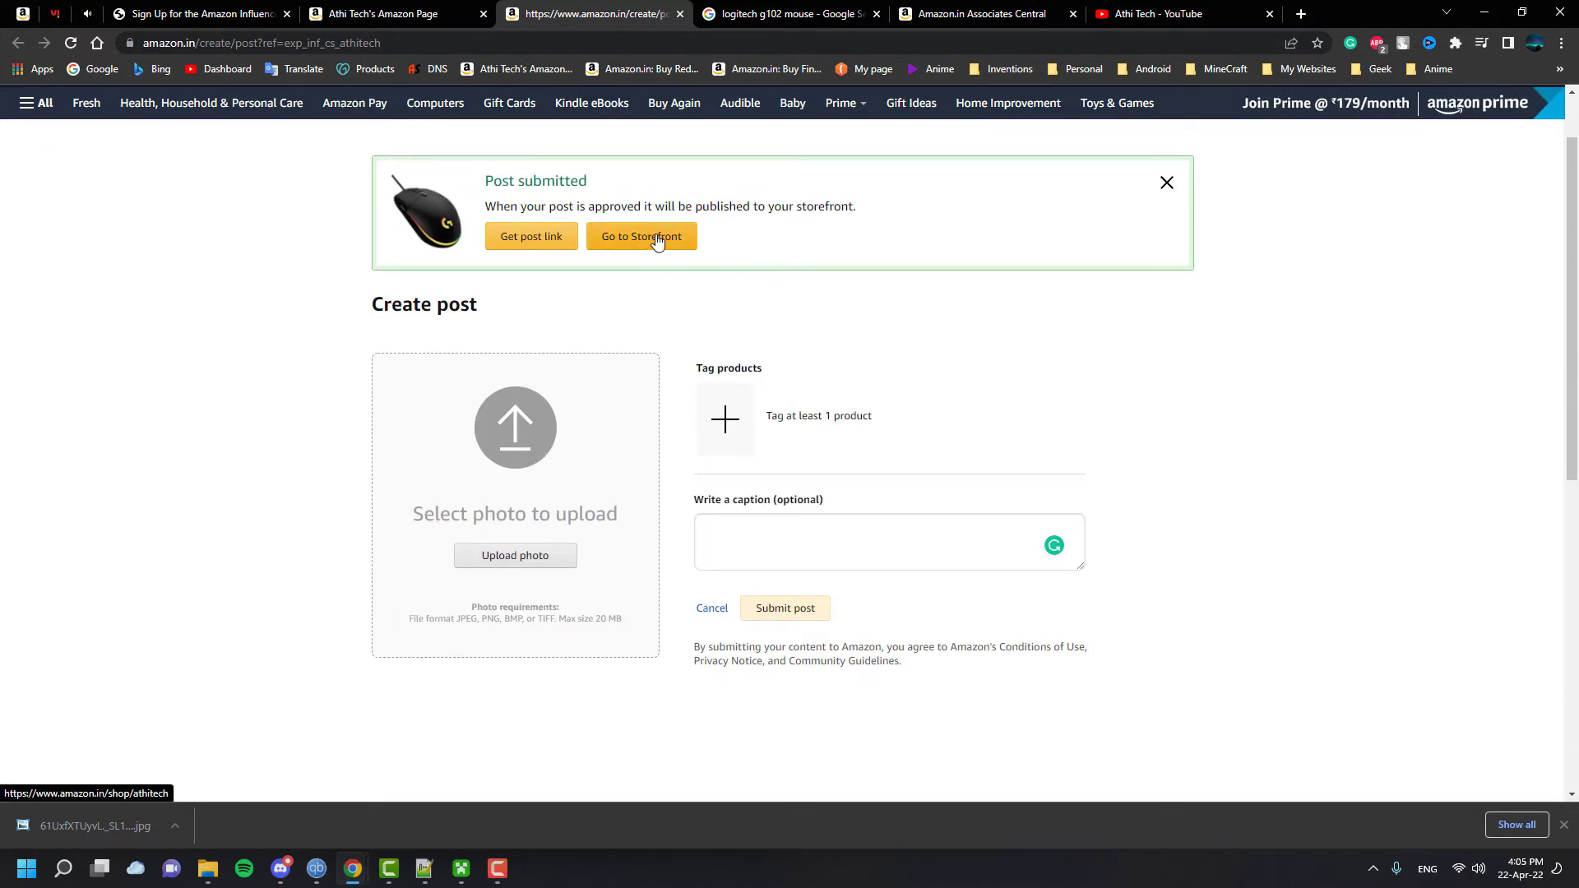
pyautogui.click(658, 237)
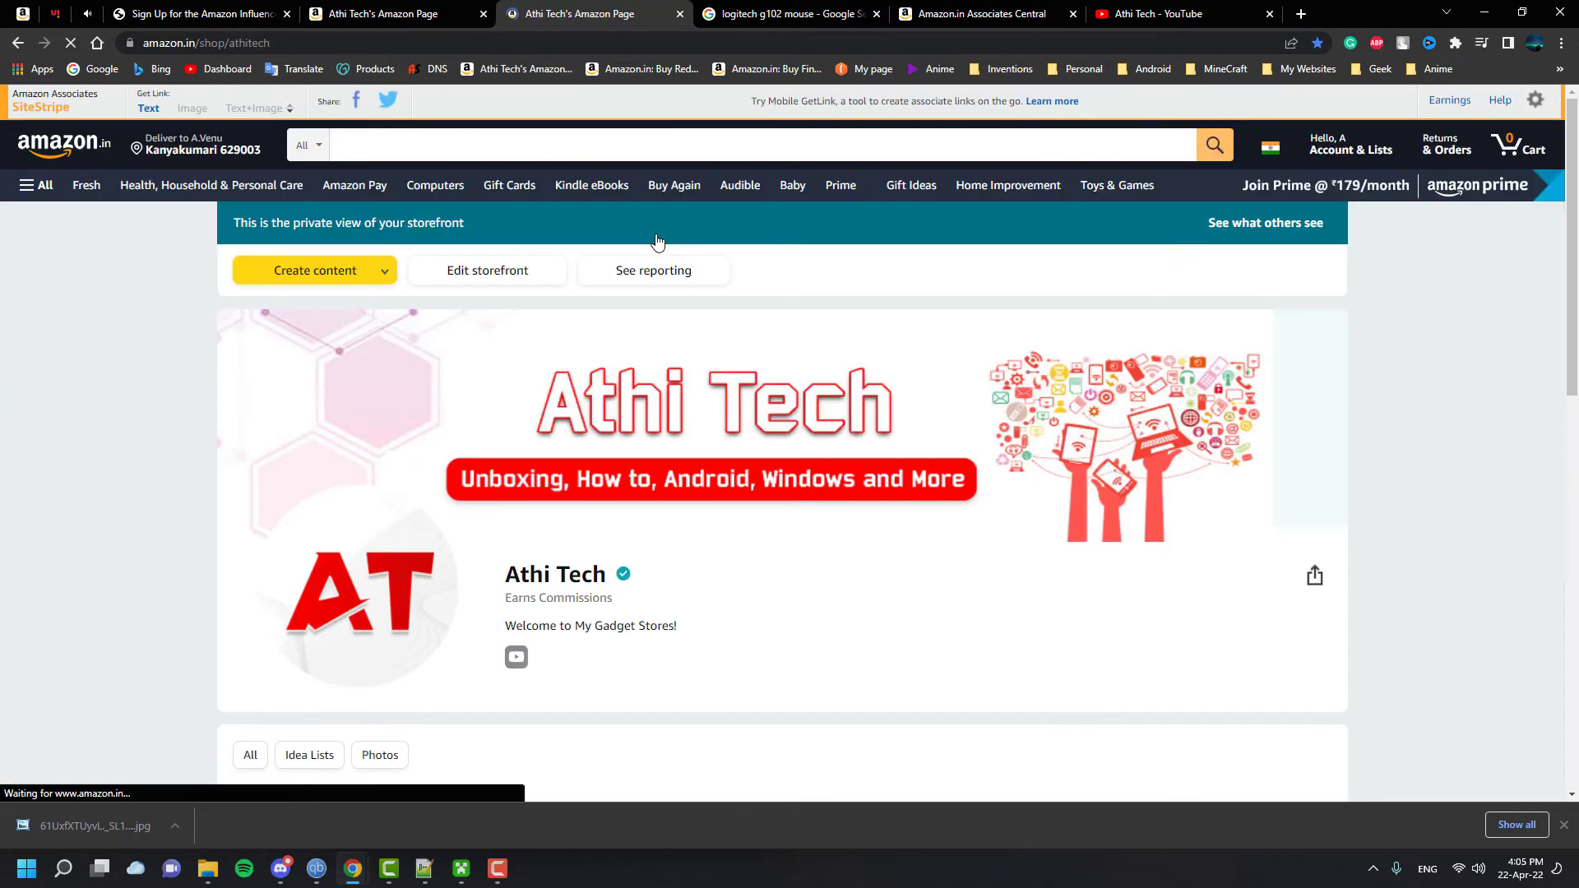
pyautogui.scroll(-2, 643, 523)
pyautogui.scroll(-3, 644, 523)
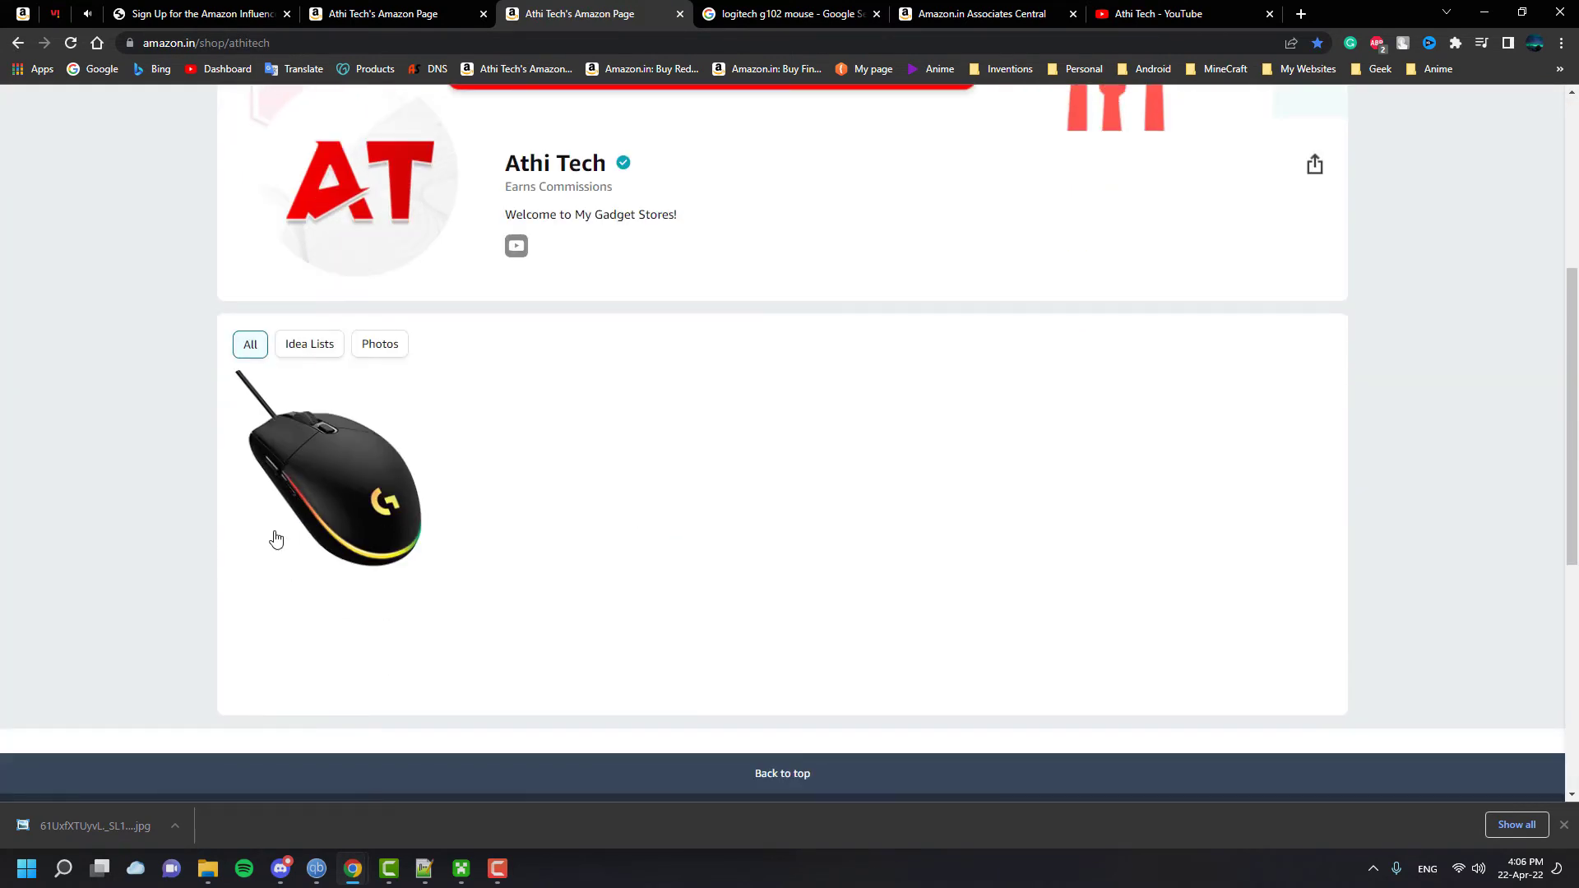
pyautogui.scroll(3, 352, 521)
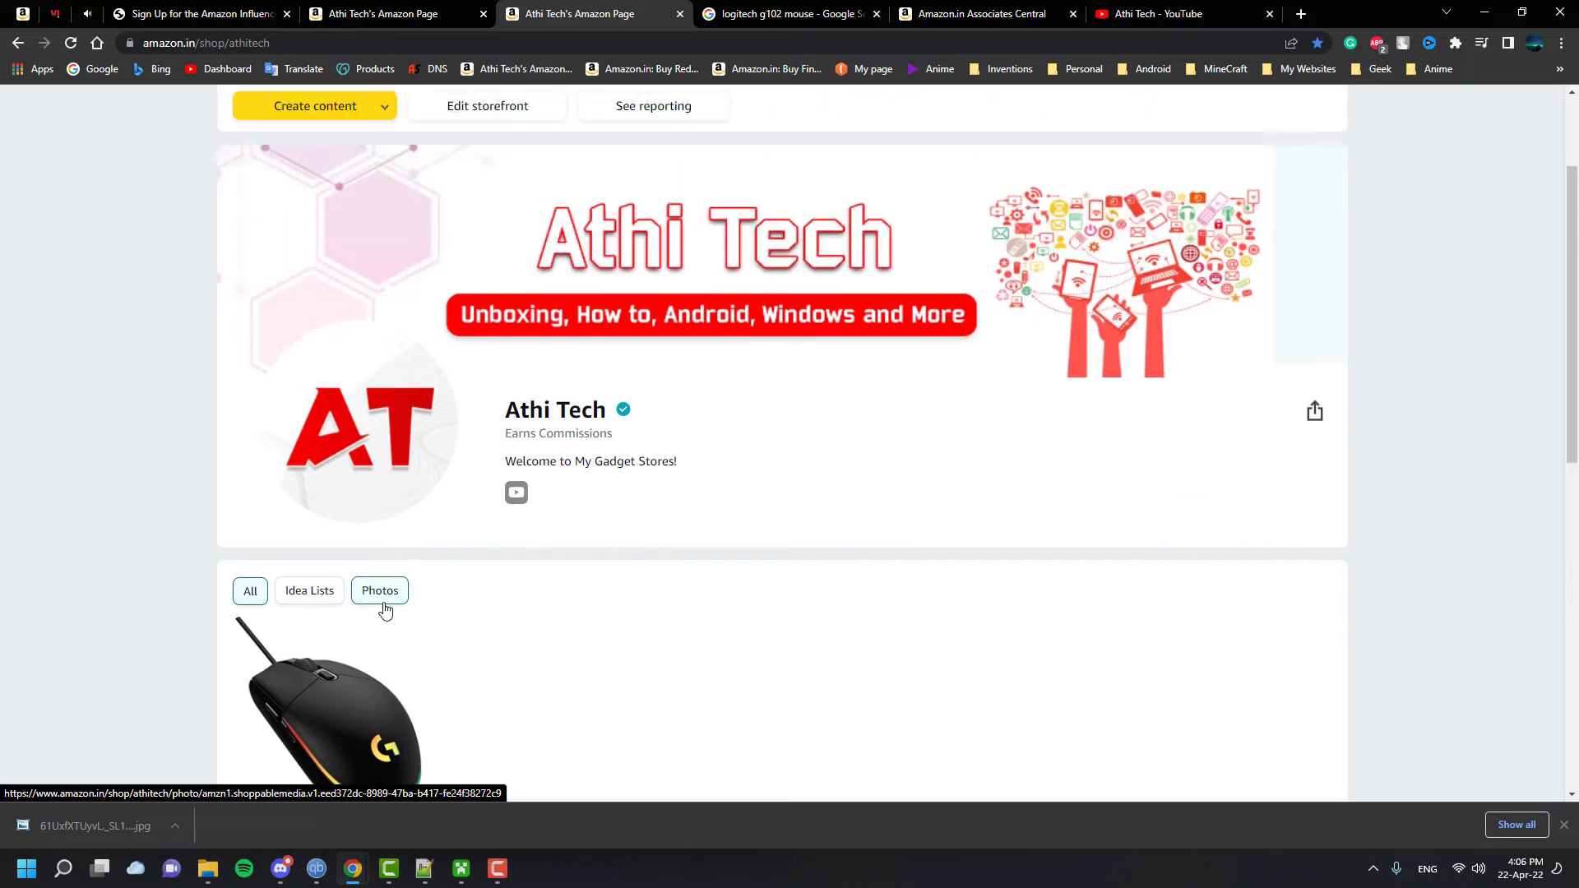
pyautogui.scroll(-1, 388, 606)
# Step: Create a new idea list named "What's Next!?" from the storefront's empty Idea Lists section and post it
pyautogui.click(318, 510)
pyautogui.scroll(-1, 321, 526)
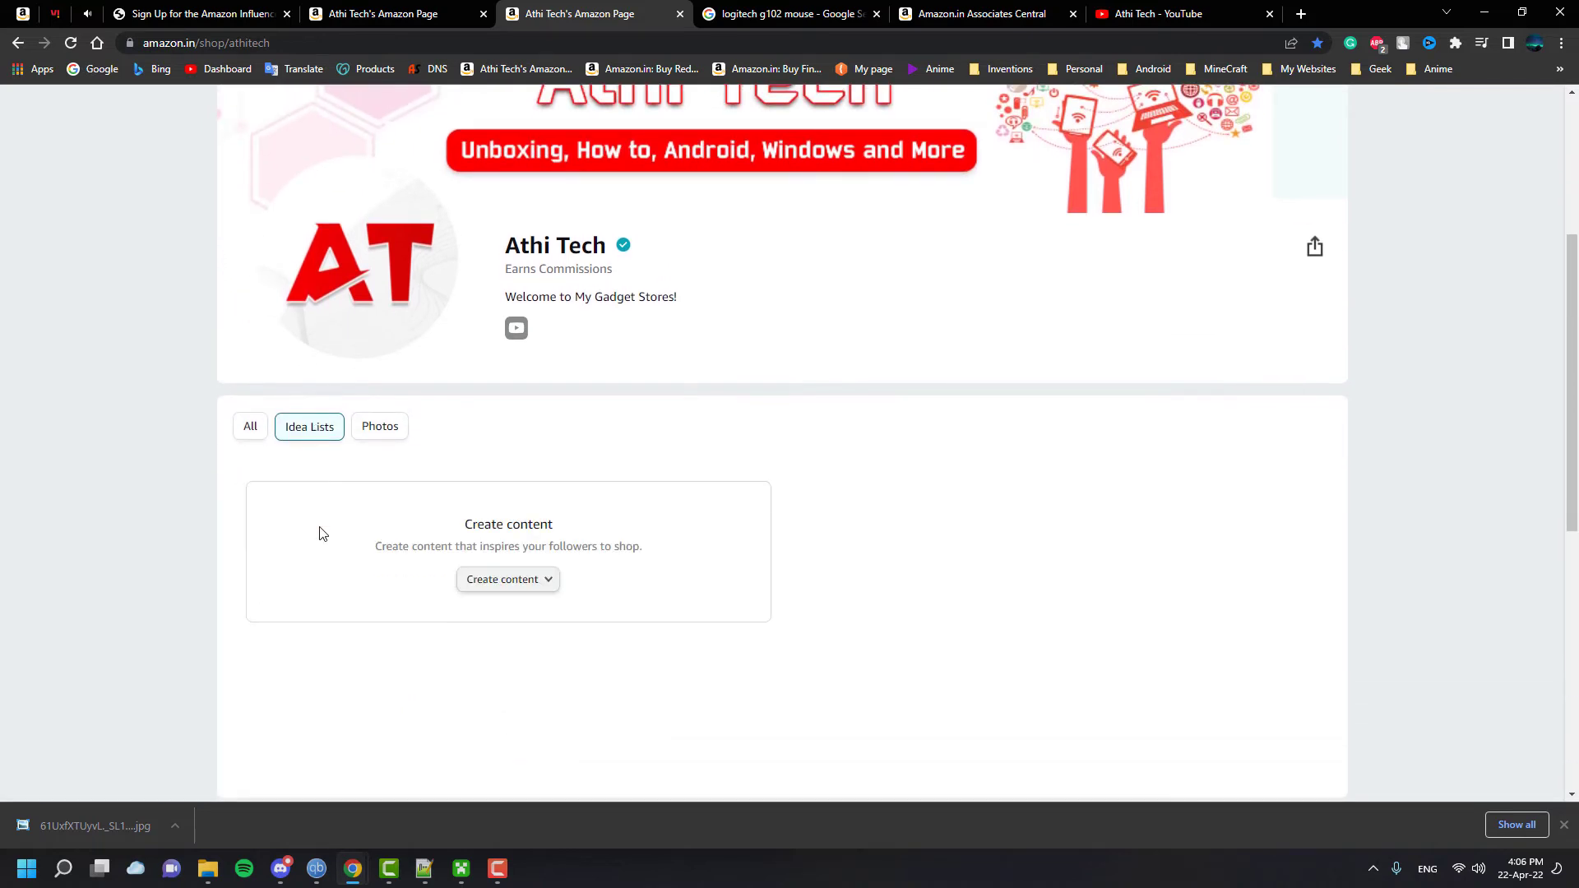
pyautogui.click(526, 575)
pyautogui.click(517, 589)
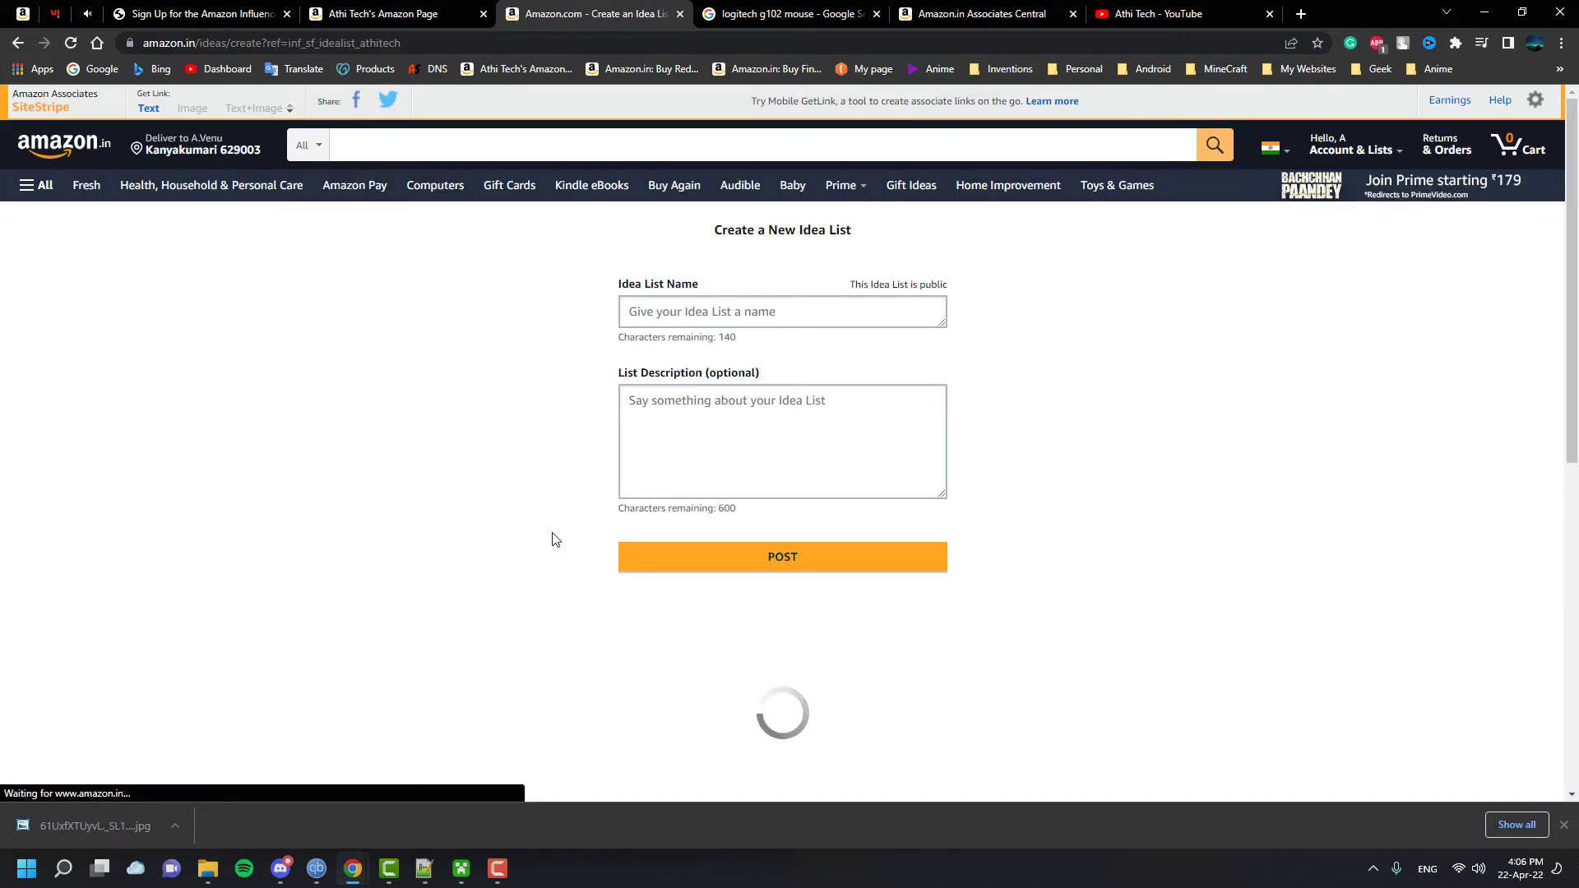
pyautogui.click(728, 319)
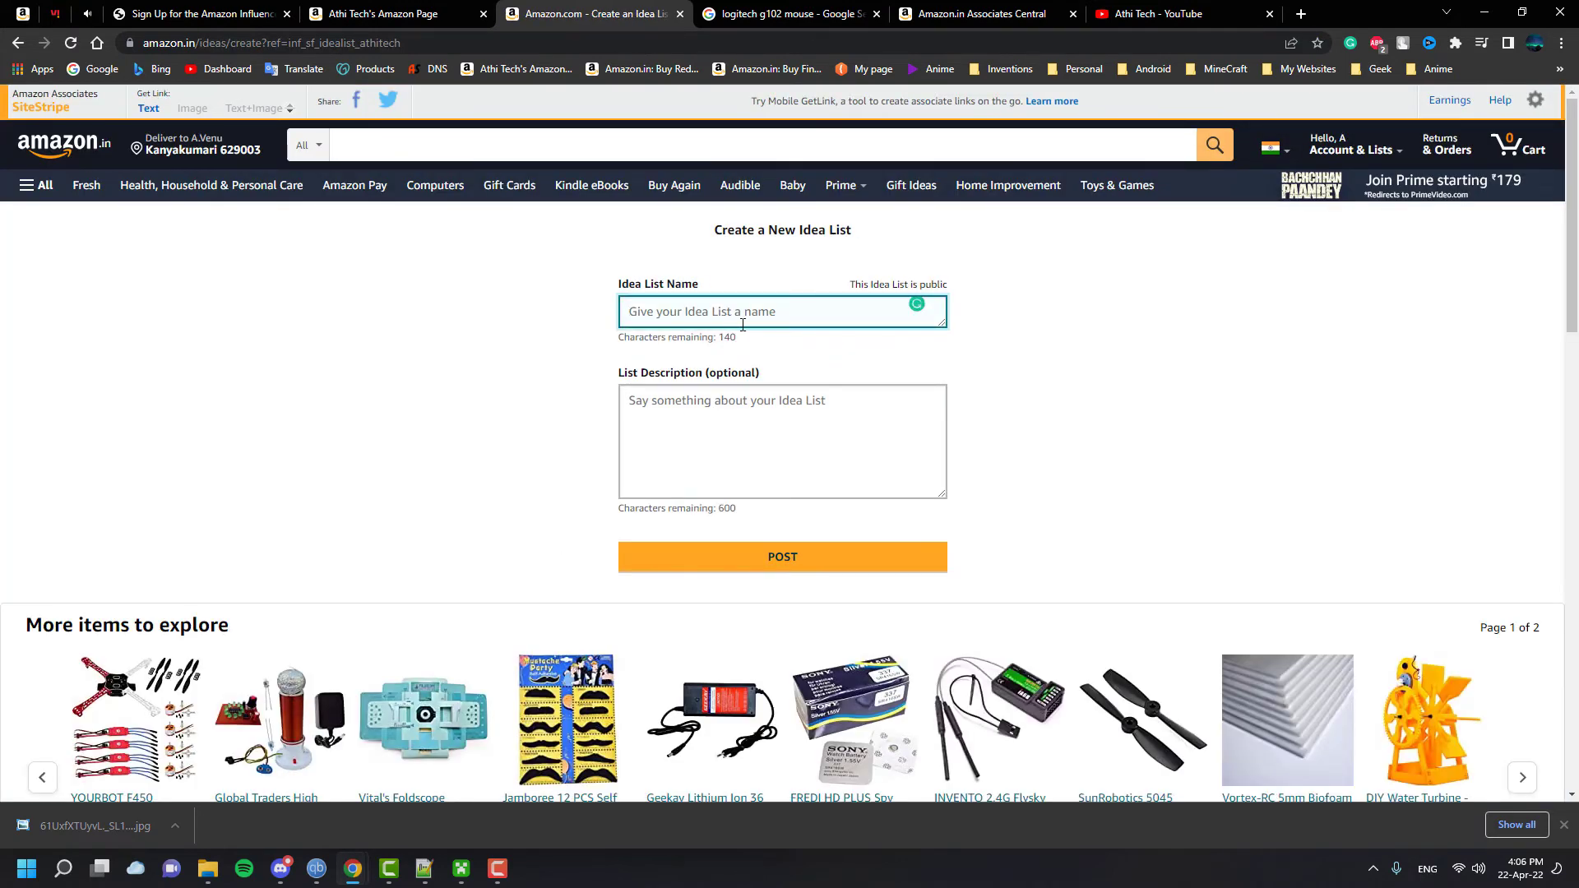
pyautogui.write("What's Next!?")
pyautogui.click(814, 558)
# Step: Search for "wifi adapter" and add the white two-antenna adapter to the What's Next!? idea list
pyautogui.scroll(-2, 670, 469)
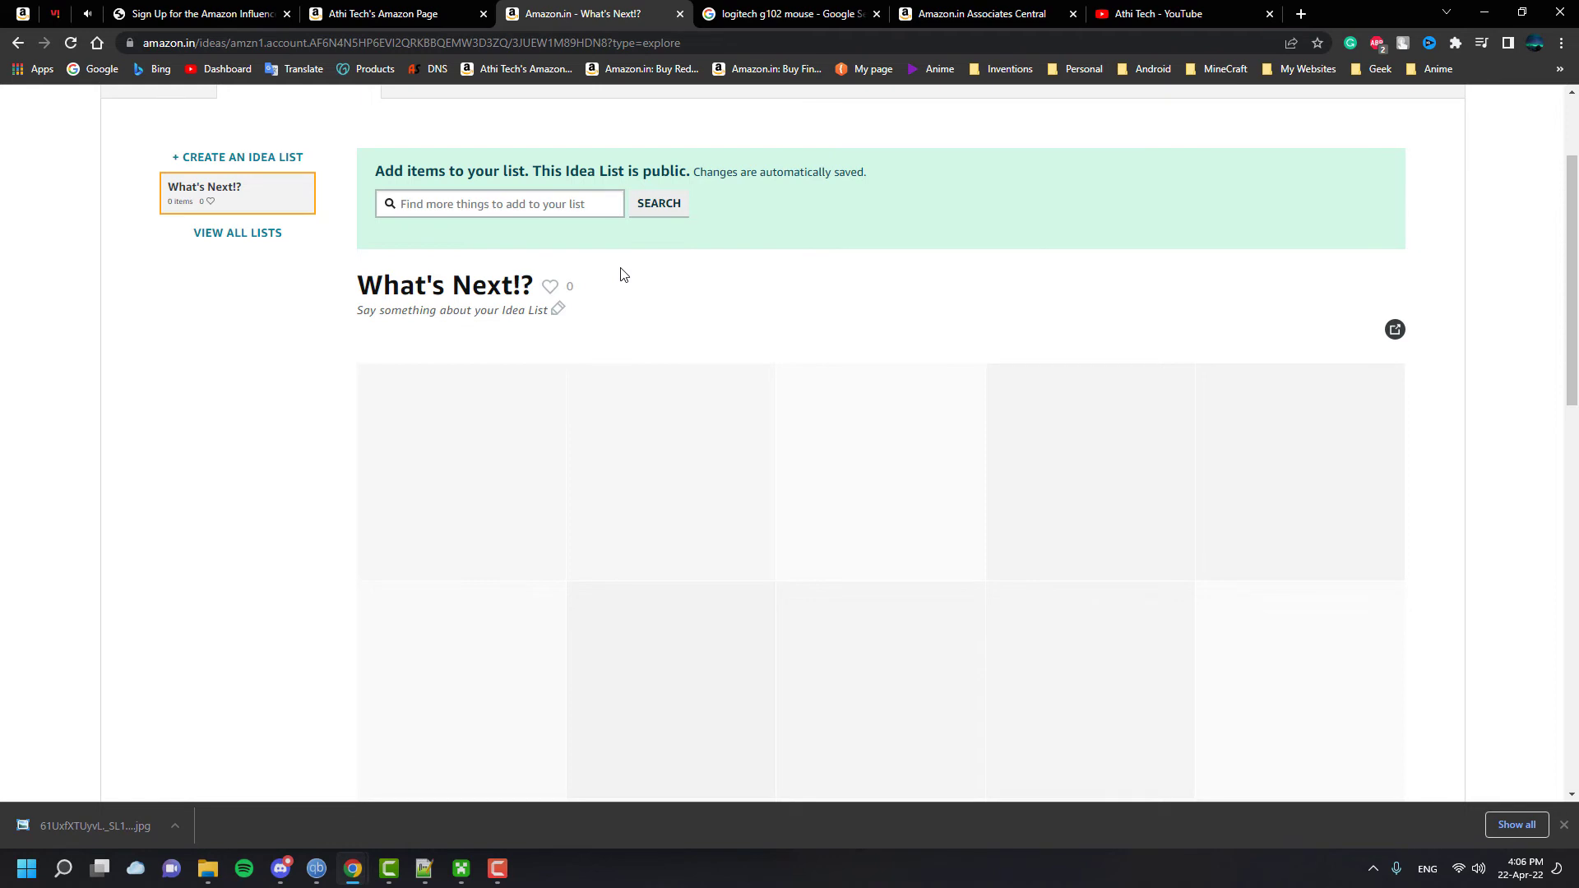
pyautogui.scroll(-4, 618, 296)
pyautogui.scroll(5, 576, 313)
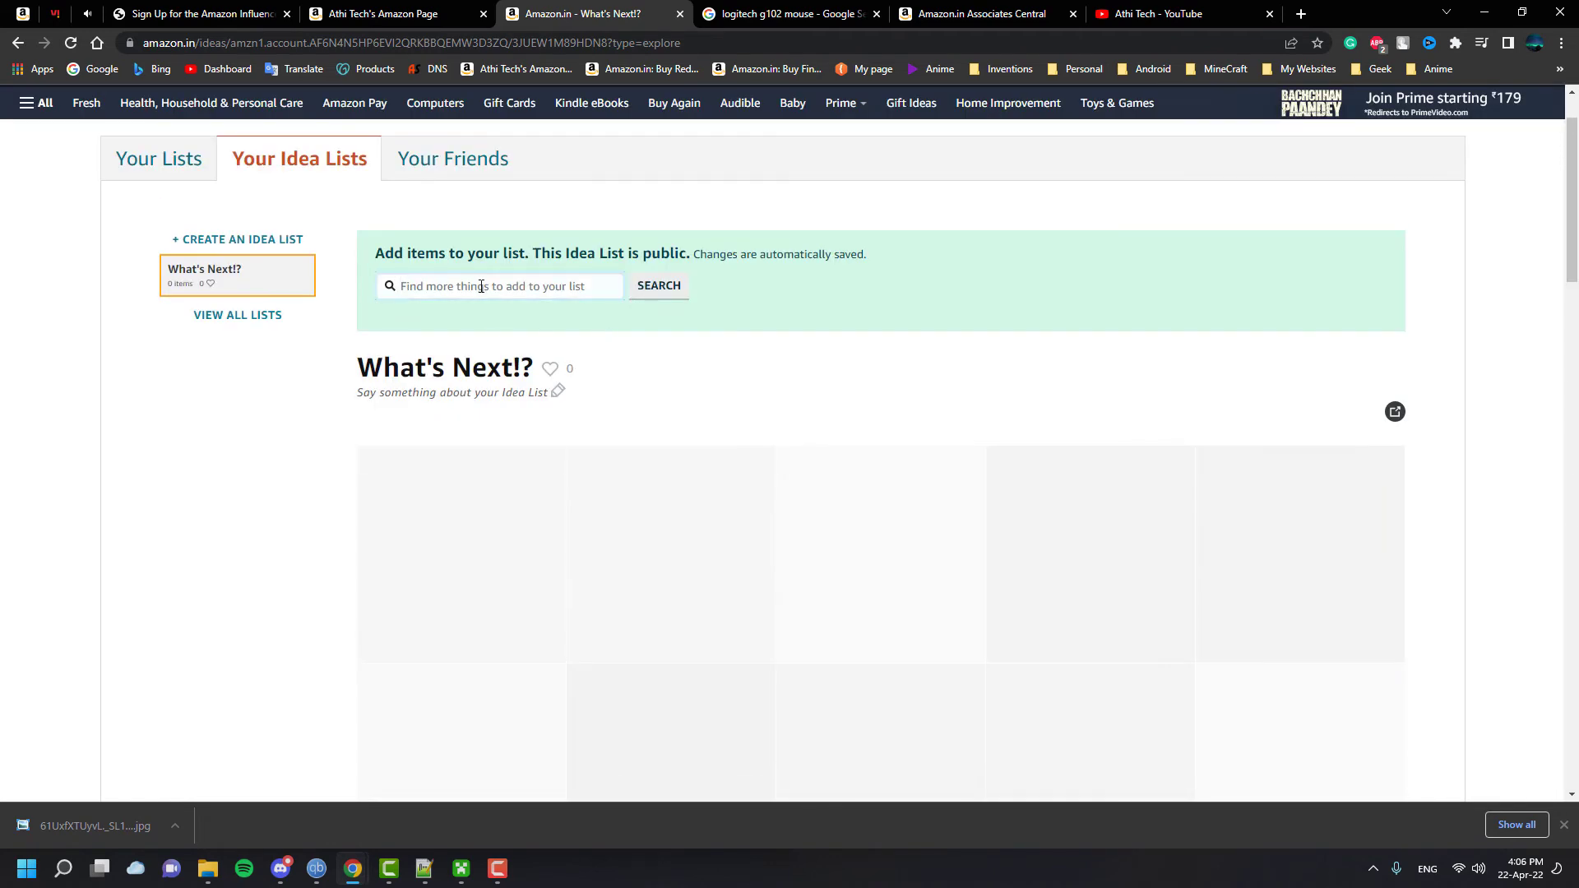
pyautogui.write('wi')
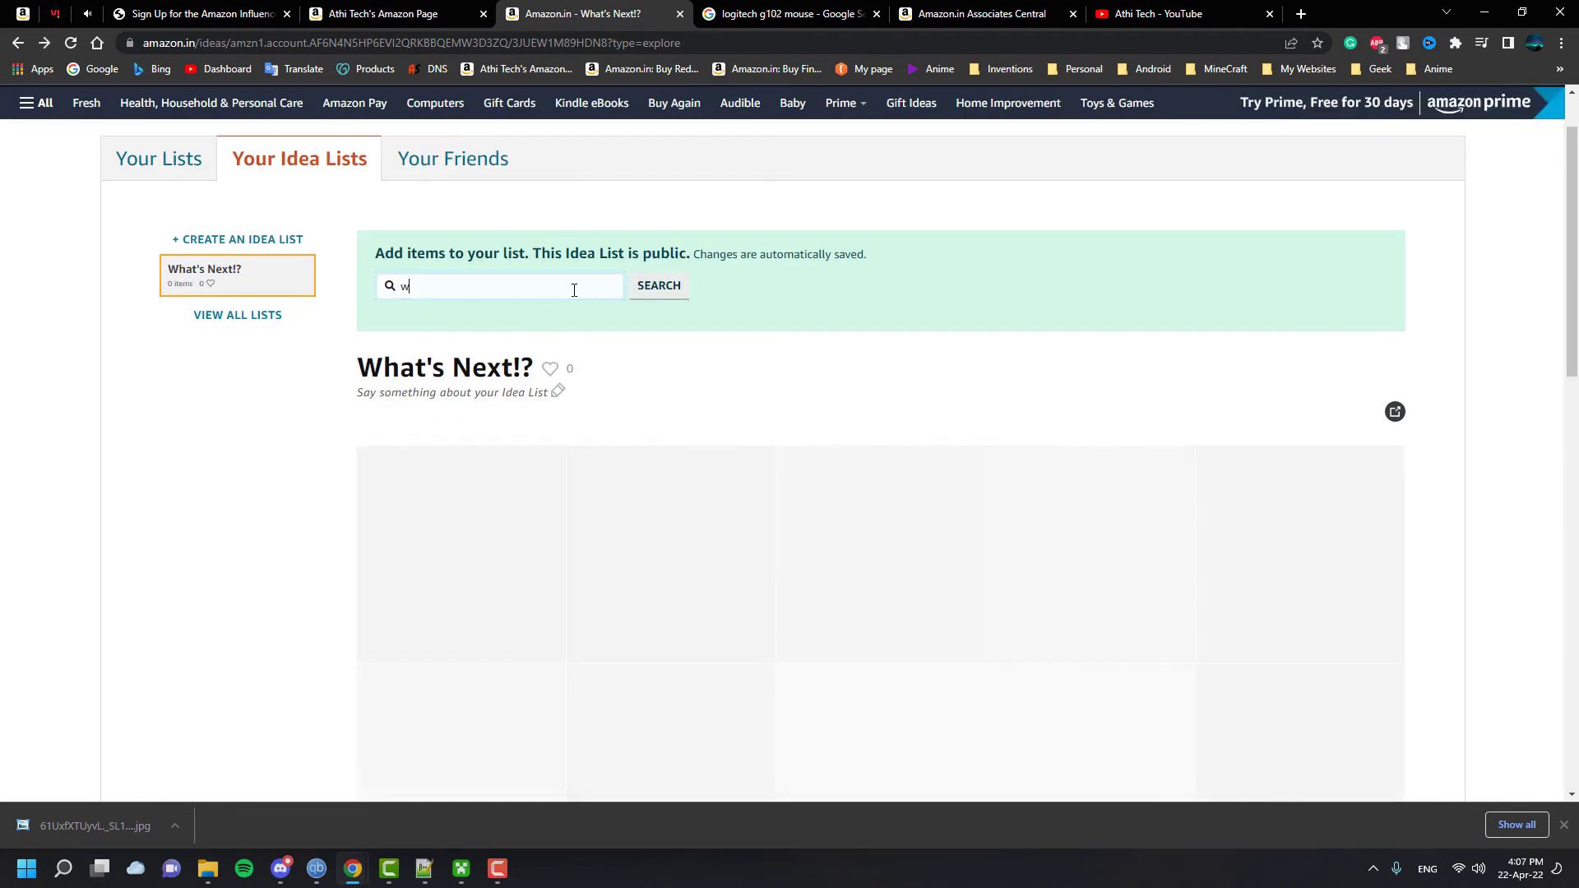
pyautogui.press('BackSpace')
pyautogui.press('BackSpace')
pyautogui.write('wifi adapot')
pyautogui.press('BackSpace')
pyautogui.press('BackSpace')
pyautogui.write('ter')
pyautogui.press('Return')
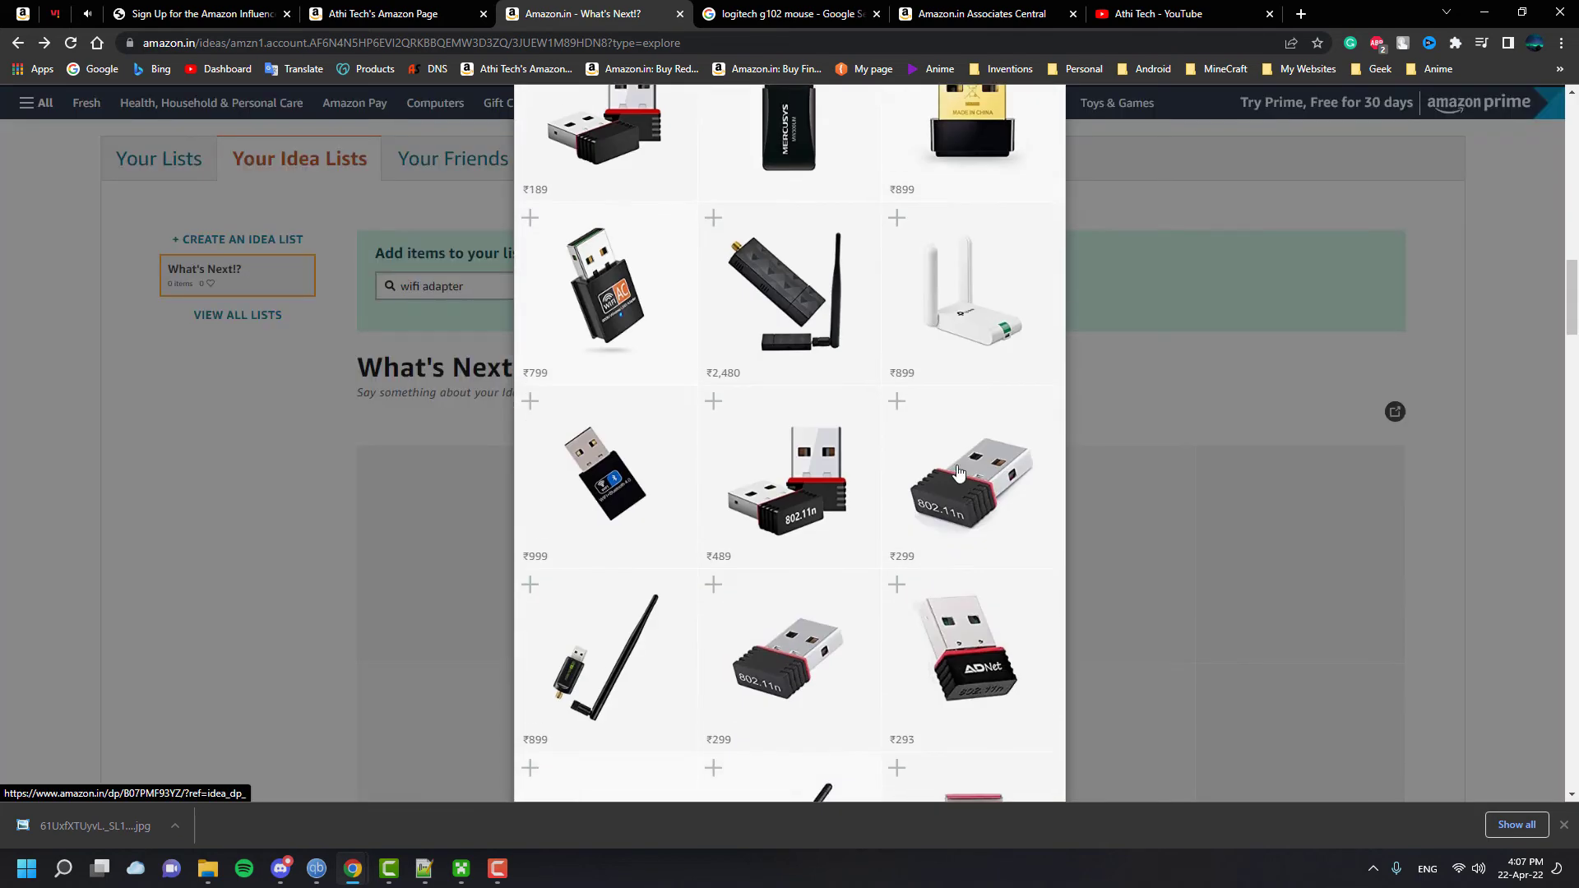
pyautogui.scroll(3, 737, 543)
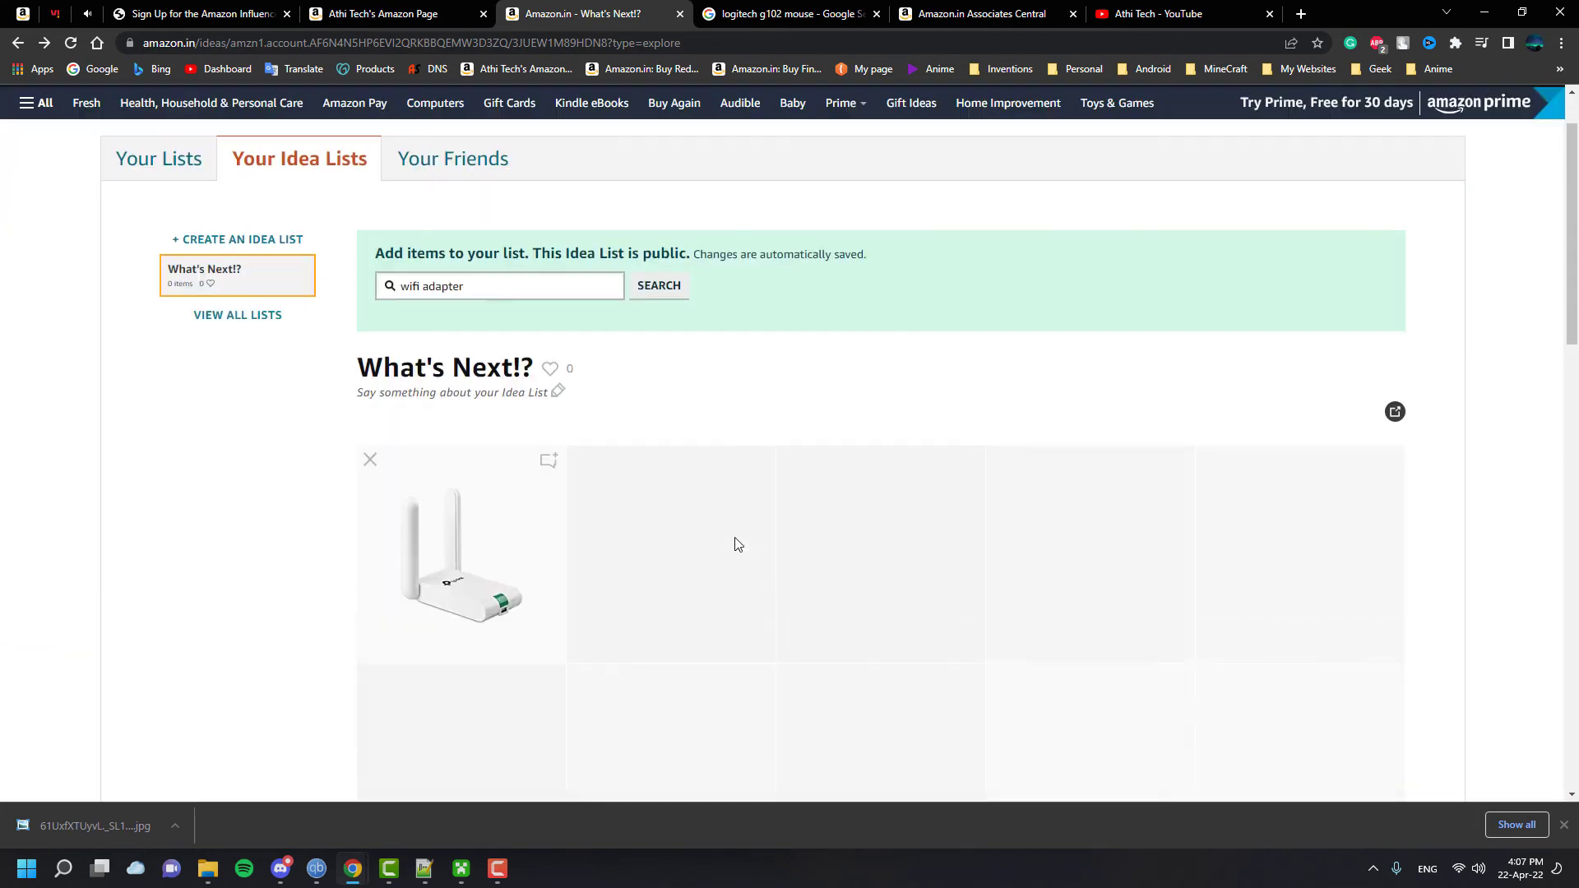
# Step: Search for "logitech g102", broaden the search to "logitech", and add the black gaming mouse priced ₹1,046 to the idea list
pyautogui.tripleClick(513, 371)
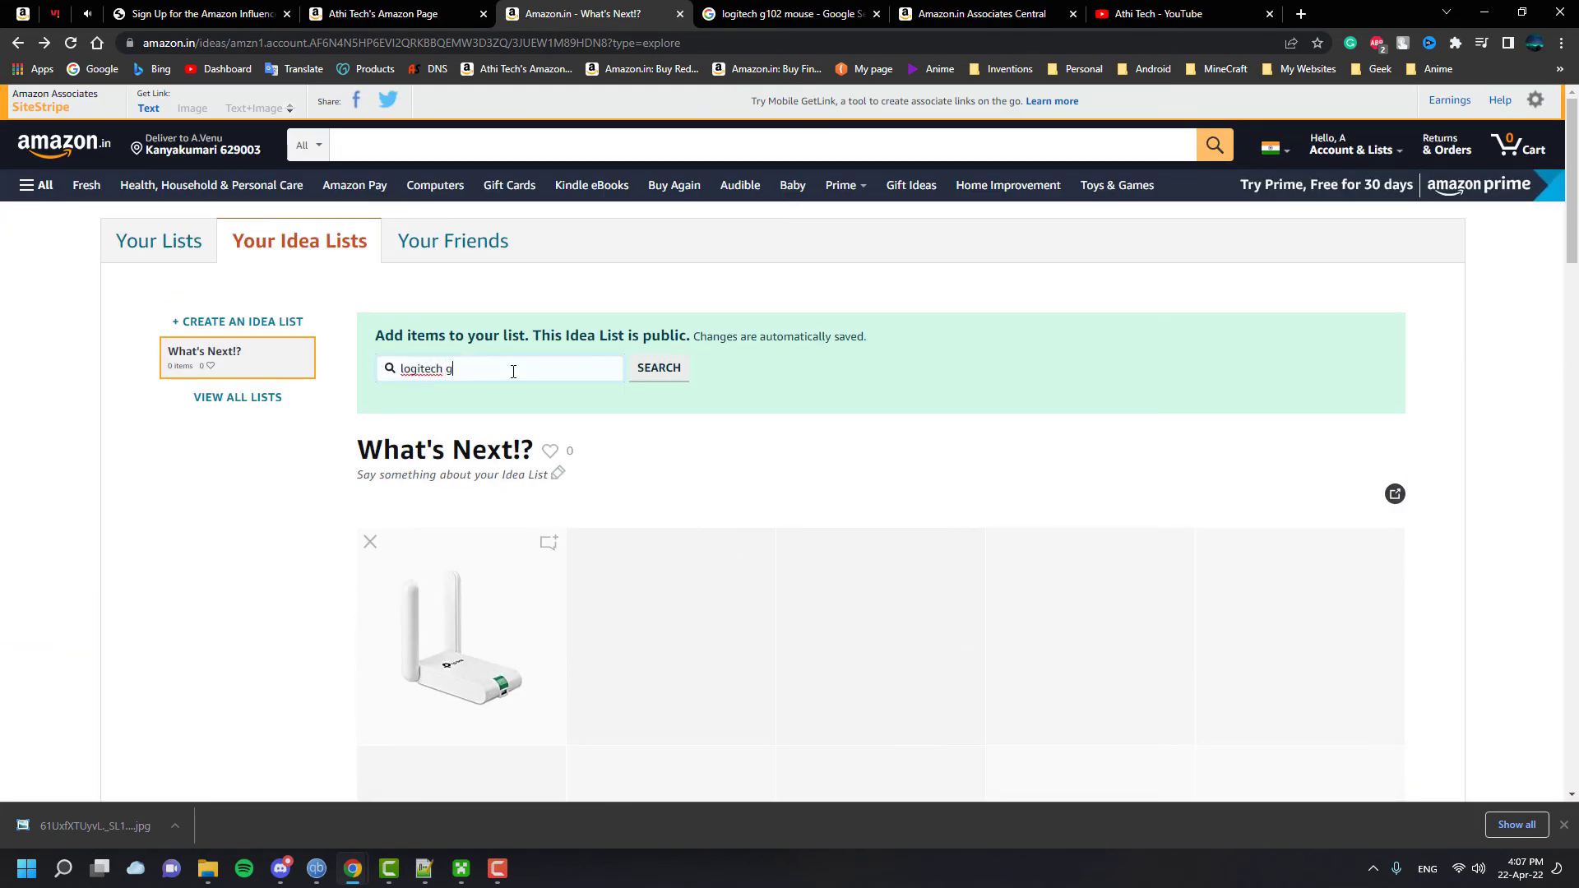
pyautogui.press('Return')
pyautogui.doubleClick(610, 182)
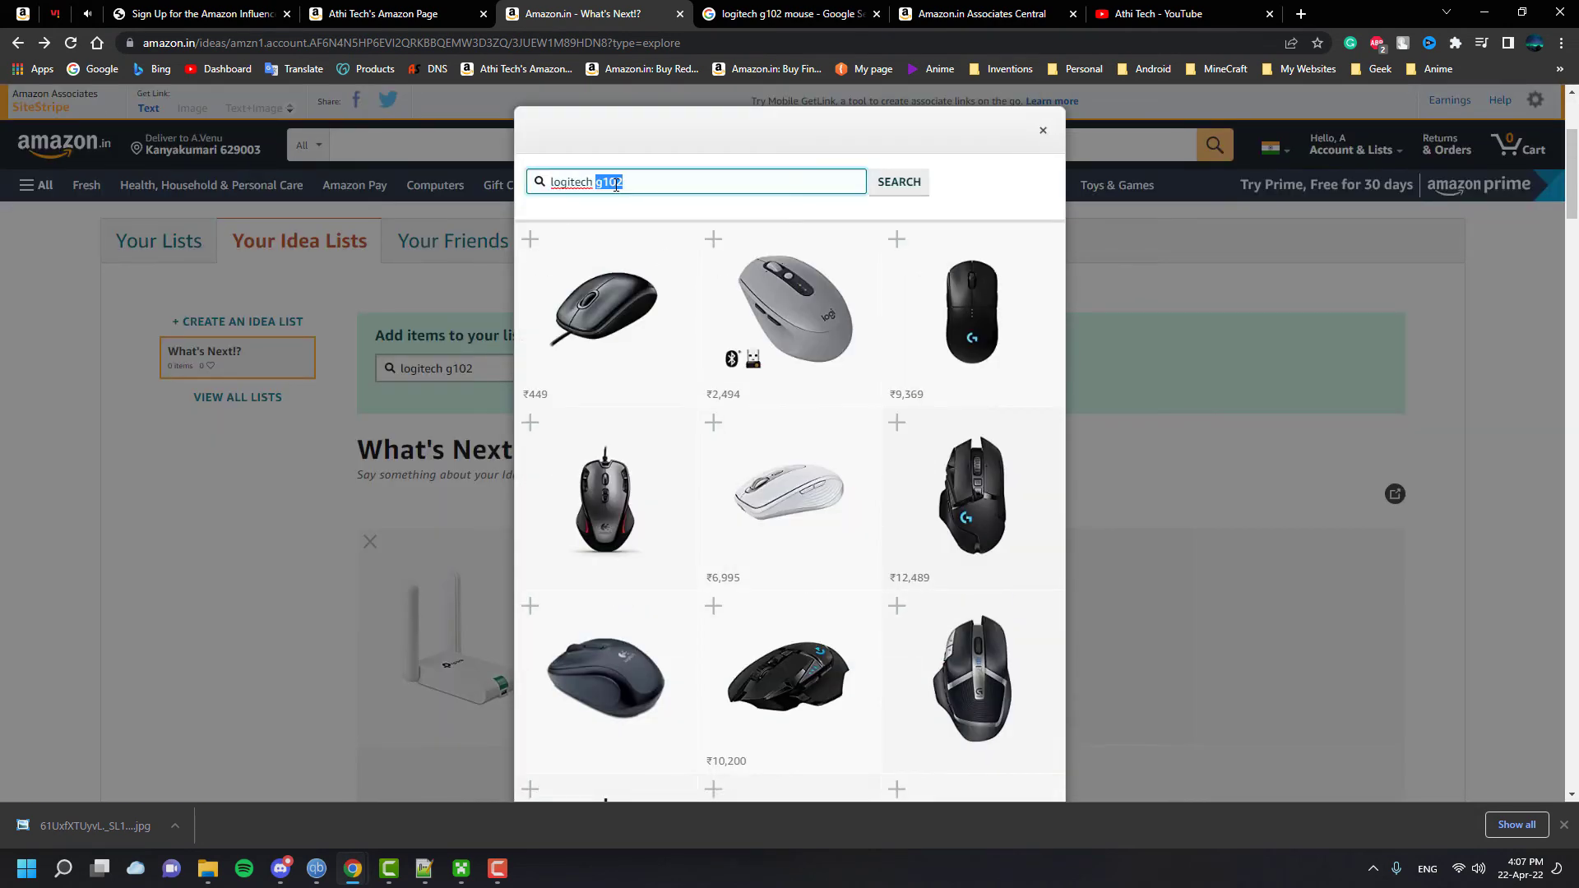
pyautogui.scroll(-5, 696, 285)
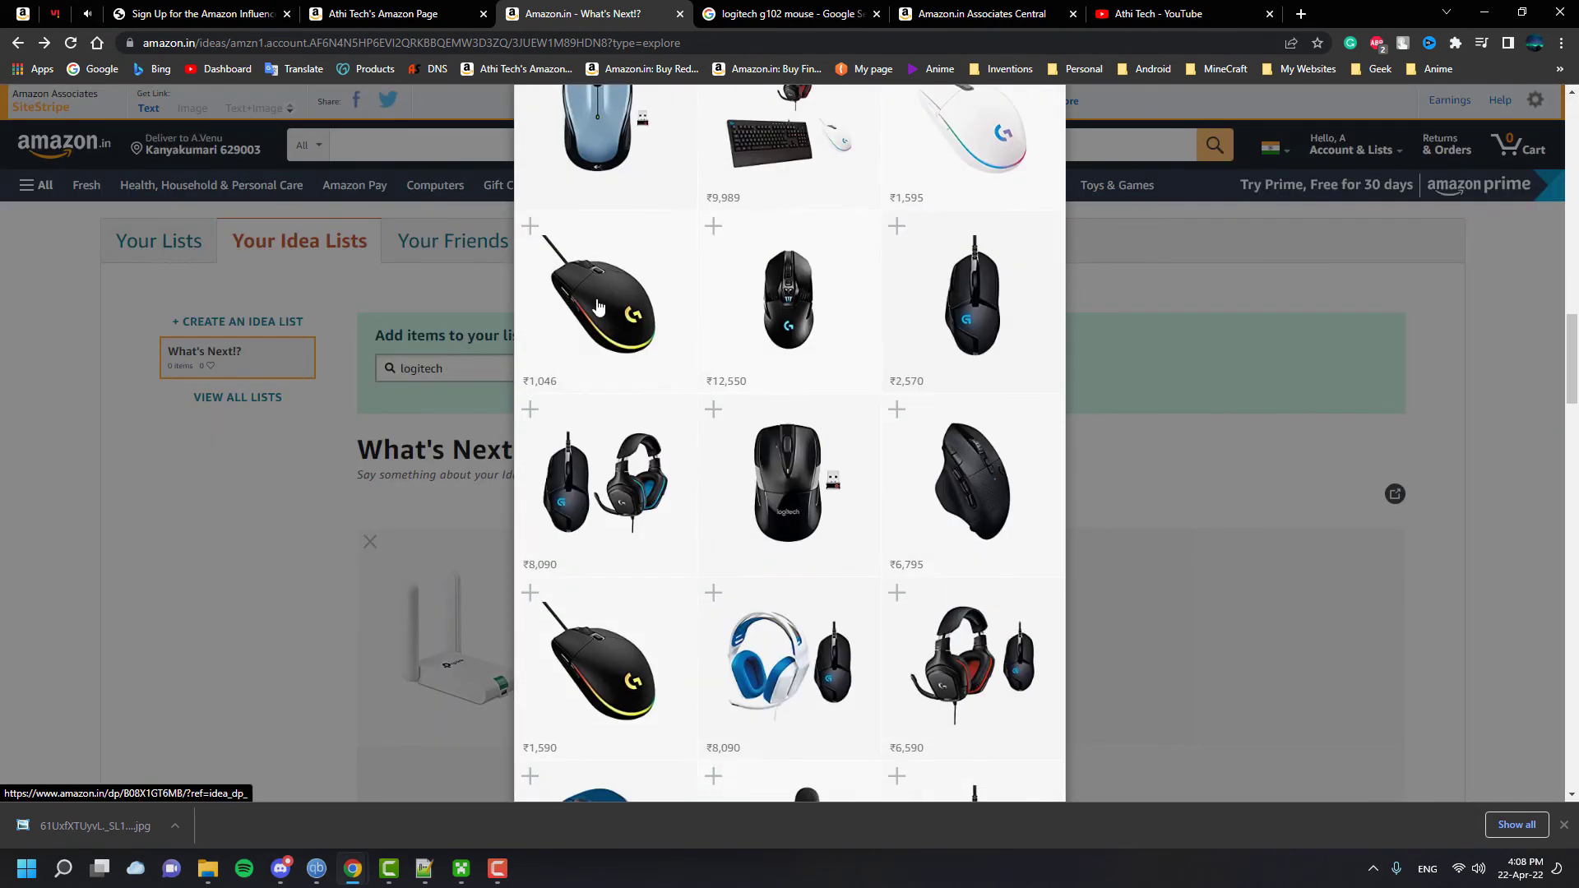
pyautogui.click(581, 287)
pyautogui.click(1136, 348)
# Step: Look over the What's Next!? idea list, view its shareable link and close the link window
pyautogui.scroll(-1, 889, 424)
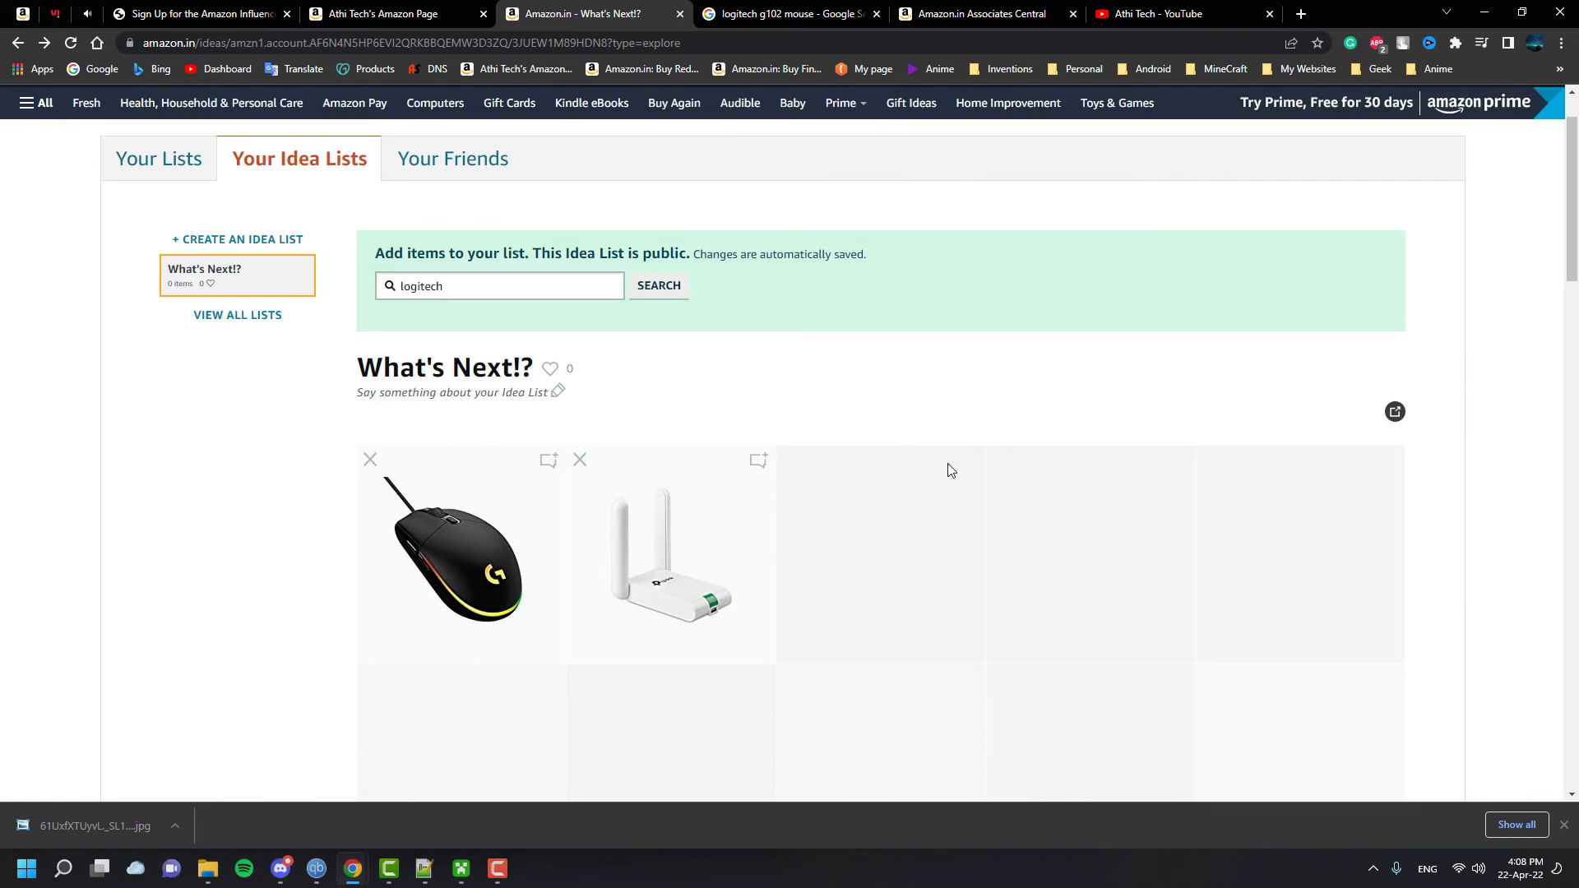
pyautogui.scroll(-6, 948, 479)
pyautogui.scroll(6, 1022, 532)
pyautogui.click(1396, 414)
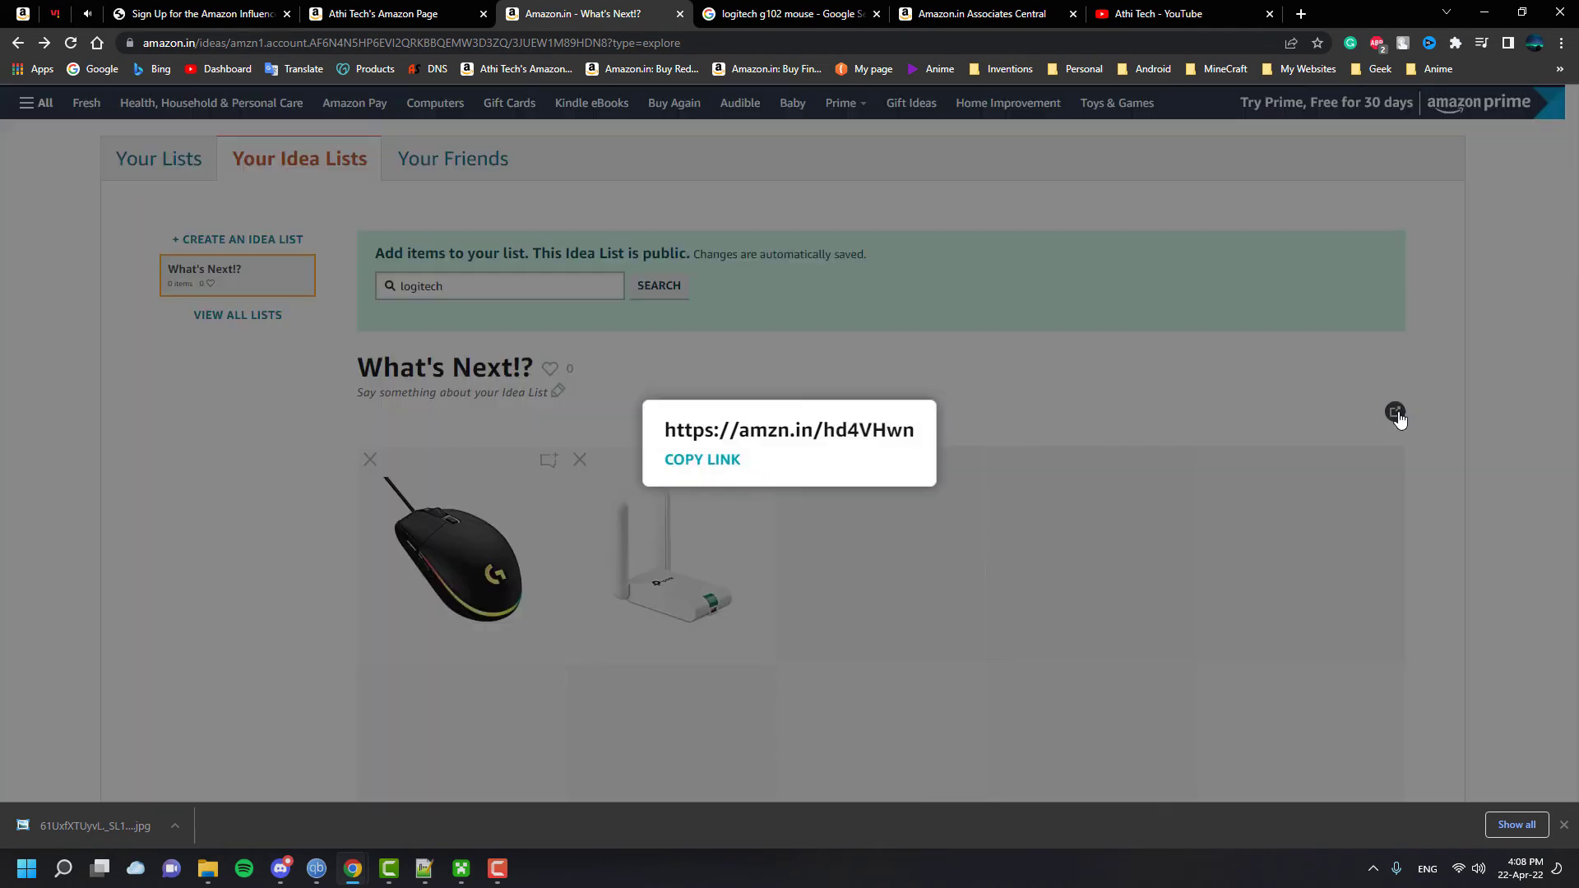
pyautogui.click(734, 296)
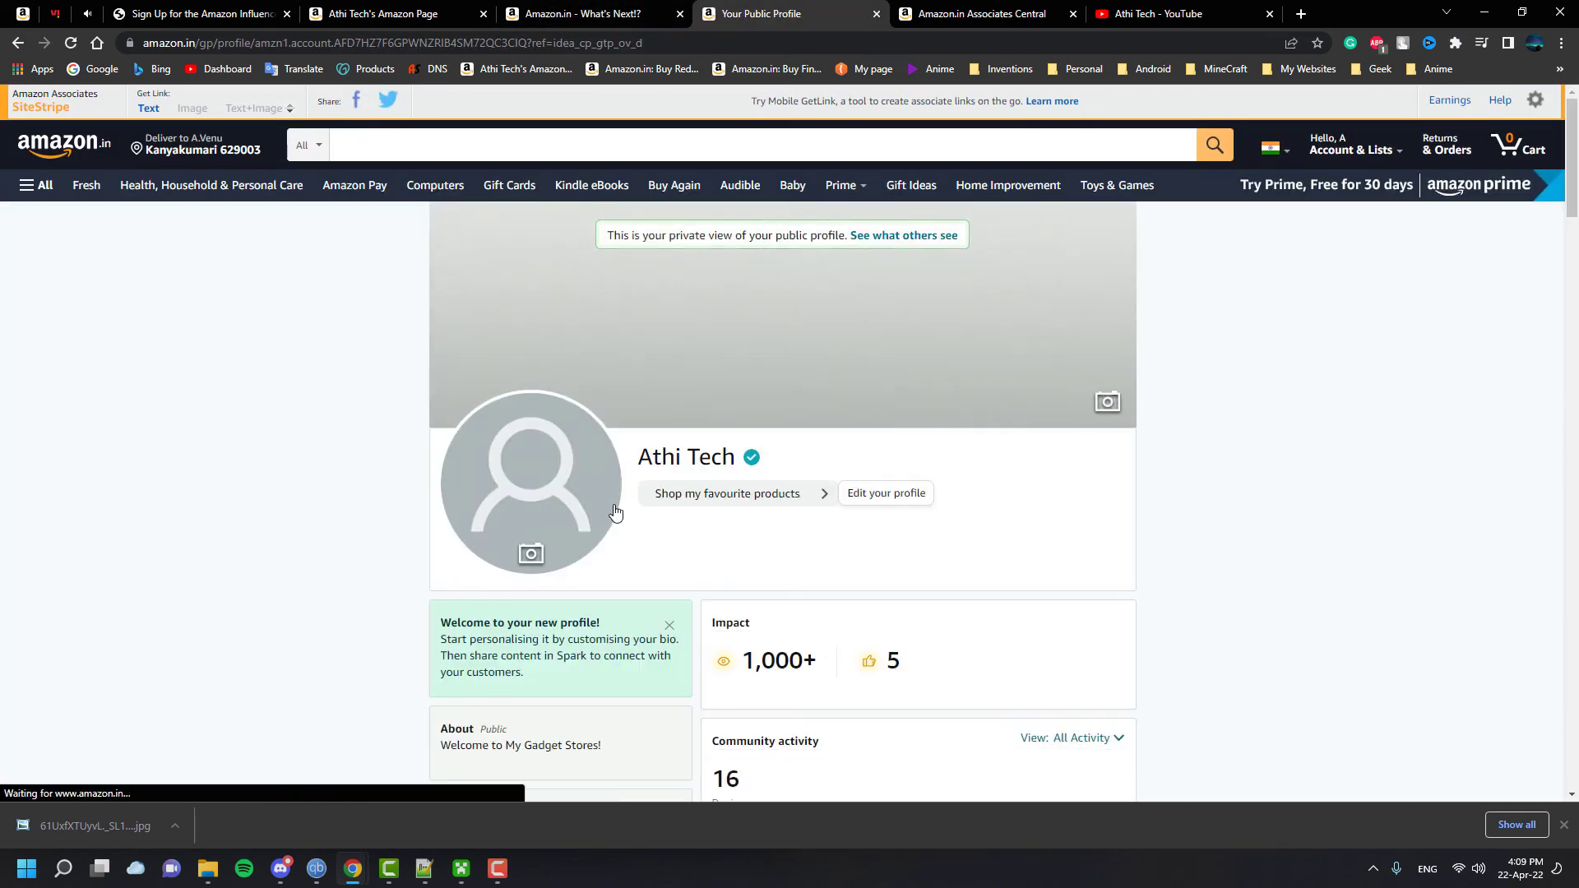
# Step: Examine the public profile's impact figures, About section and product reviews
pyautogui.scroll(-2, 873, 577)
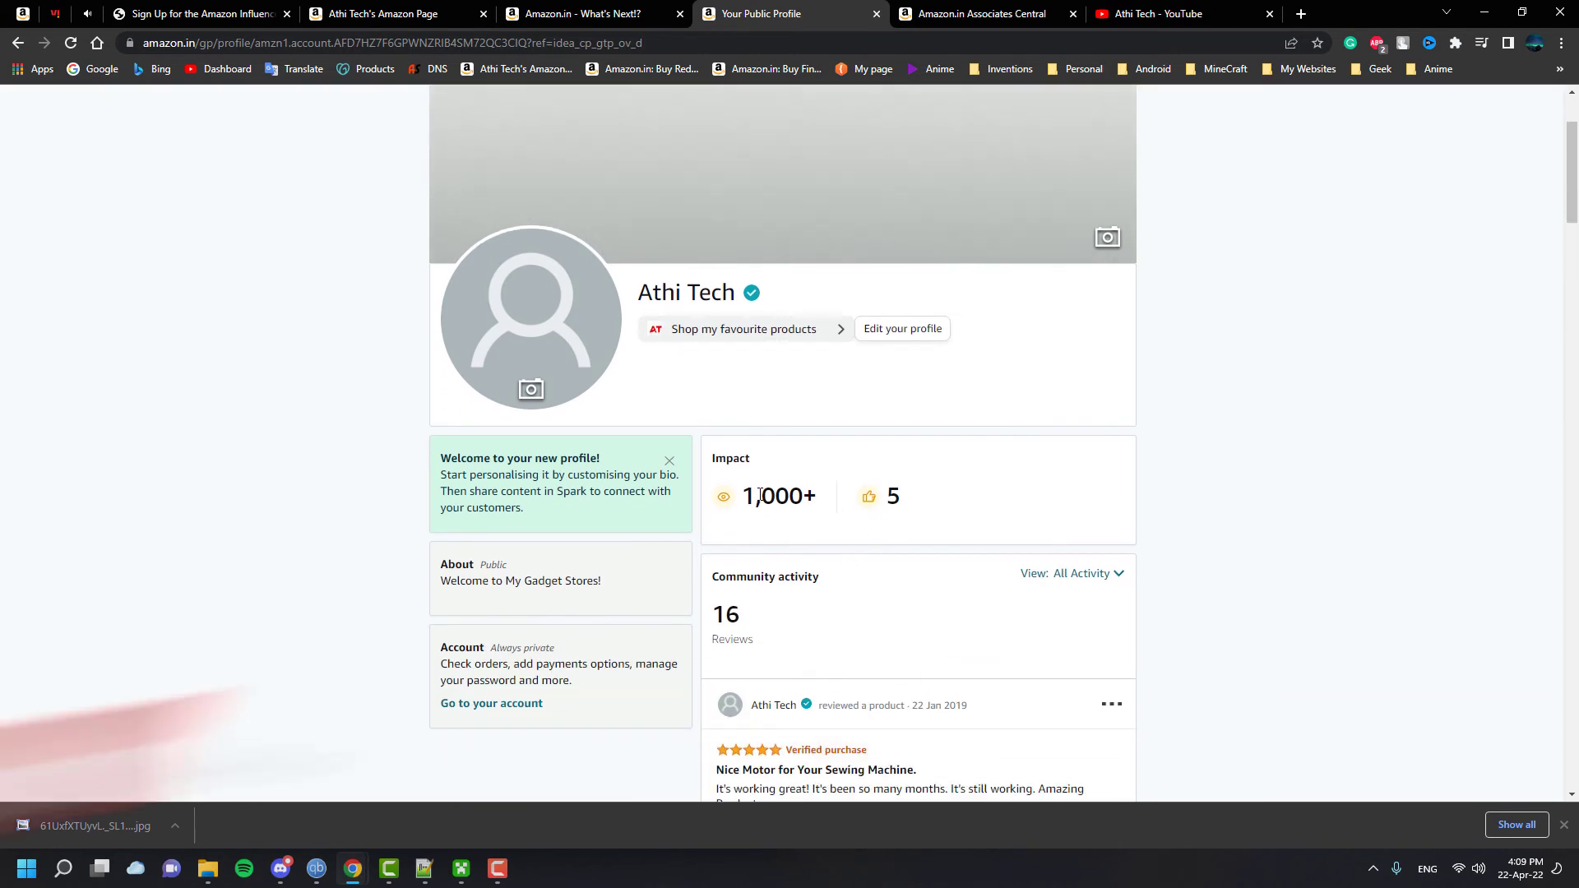
pyautogui.scroll(-1, 885, 505)
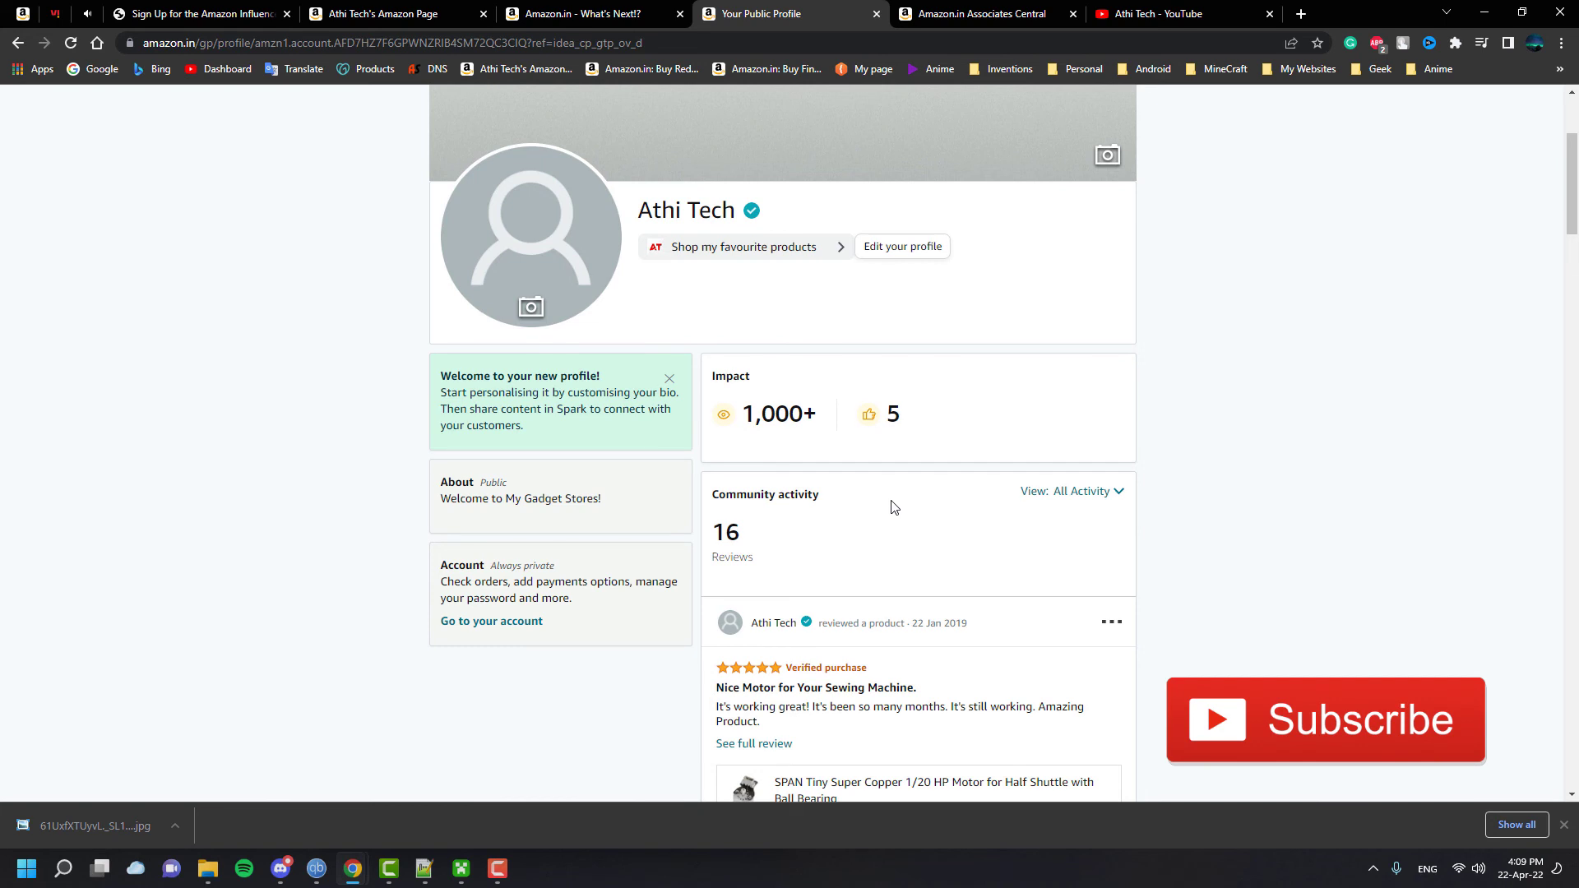
pyautogui.scroll(-2, 884, 505)
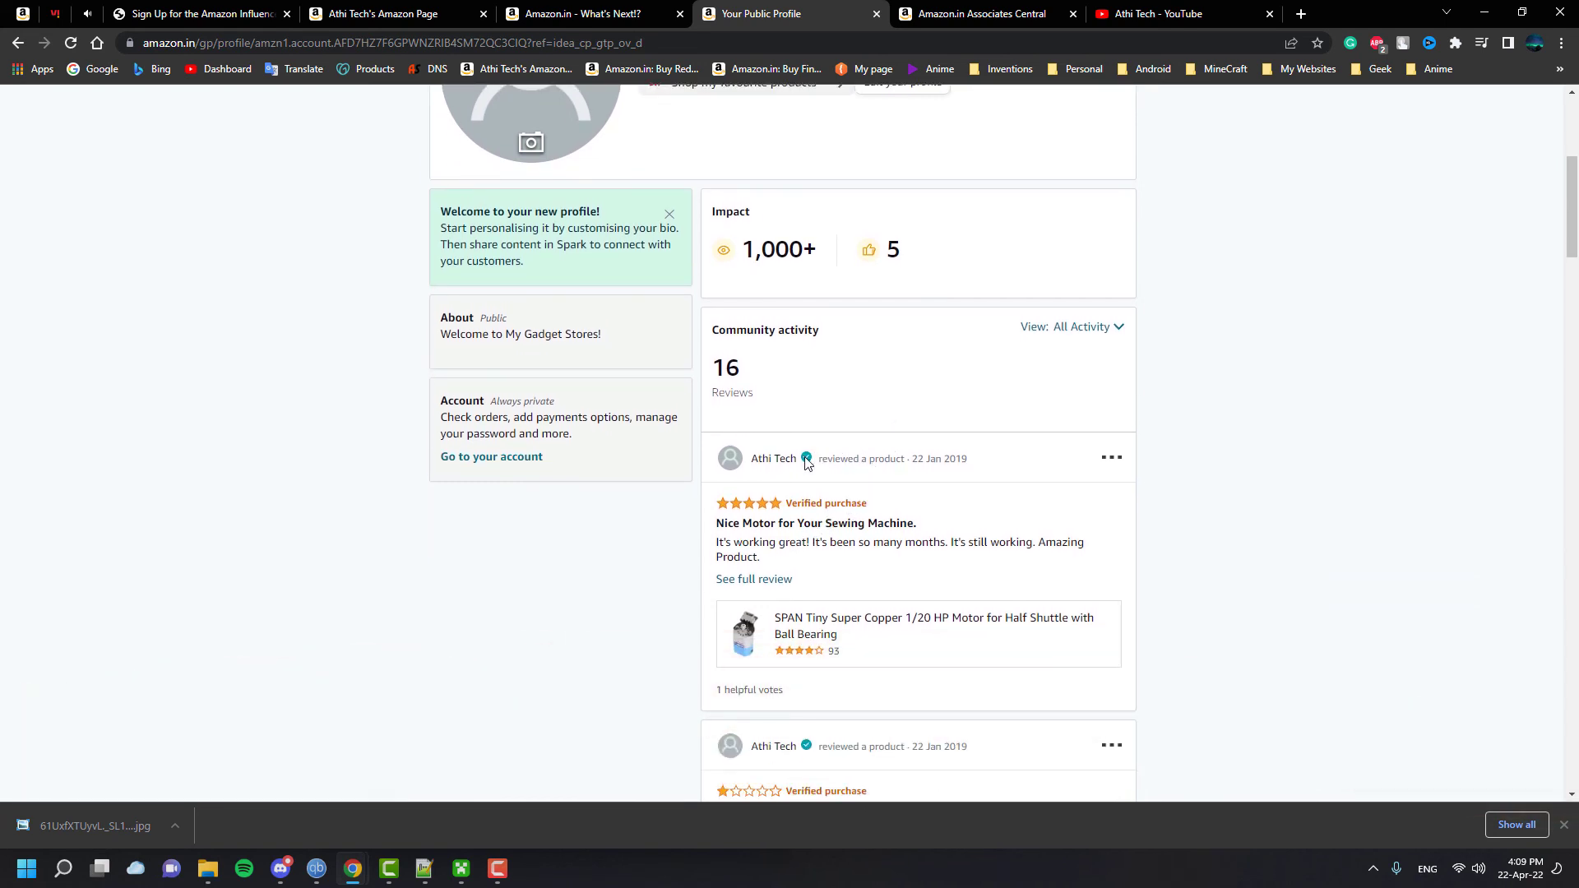
pyautogui.scroll(-2, 806, 463)
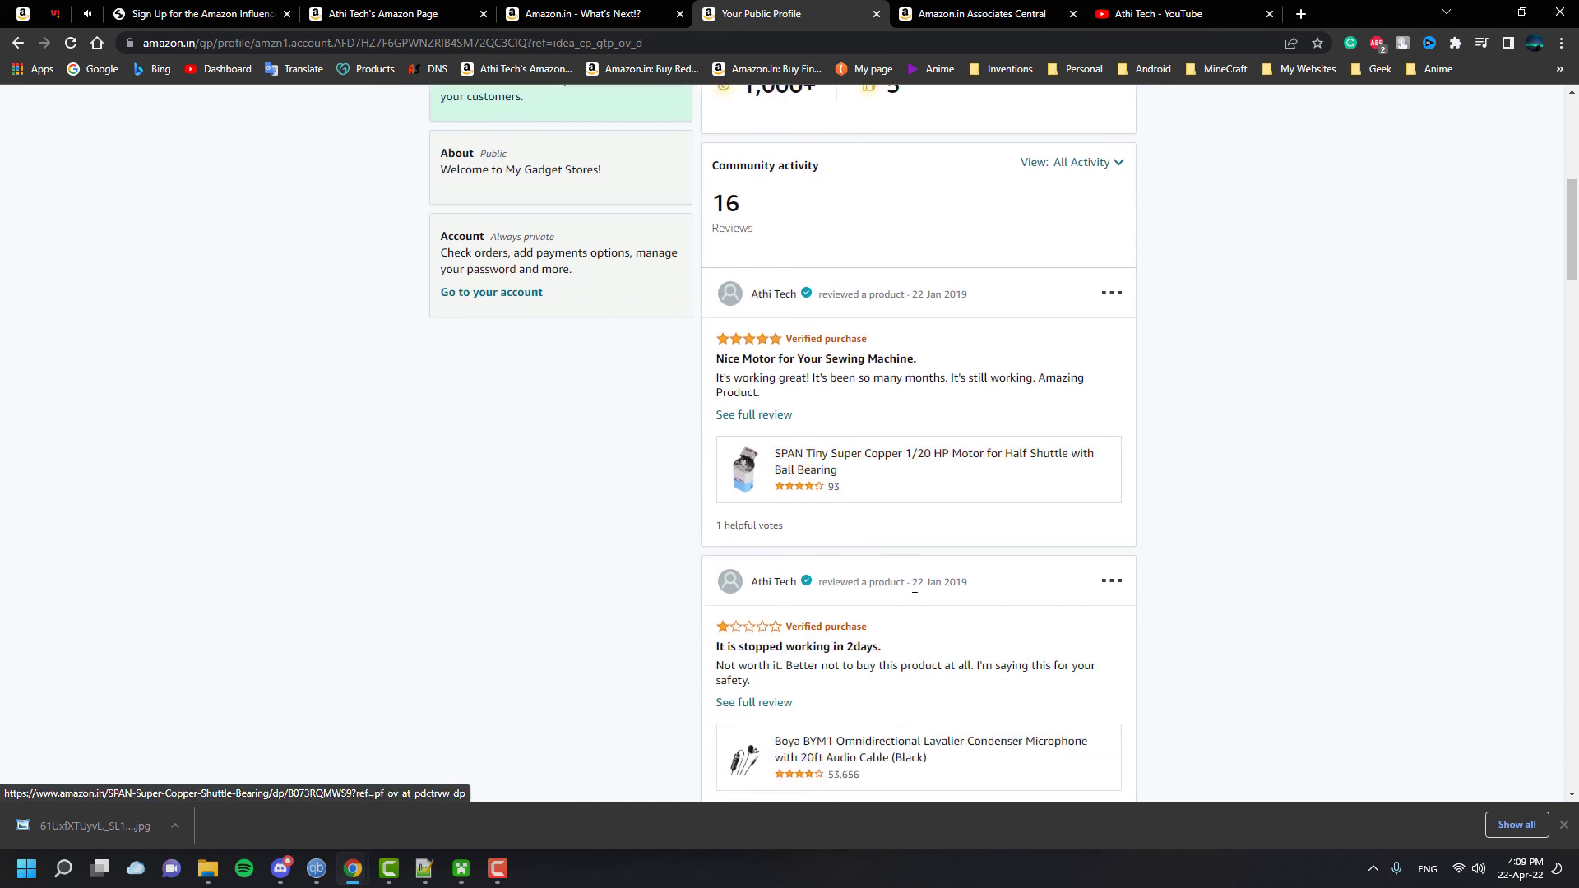
pyautogui.scroll(-1, 915, 588)
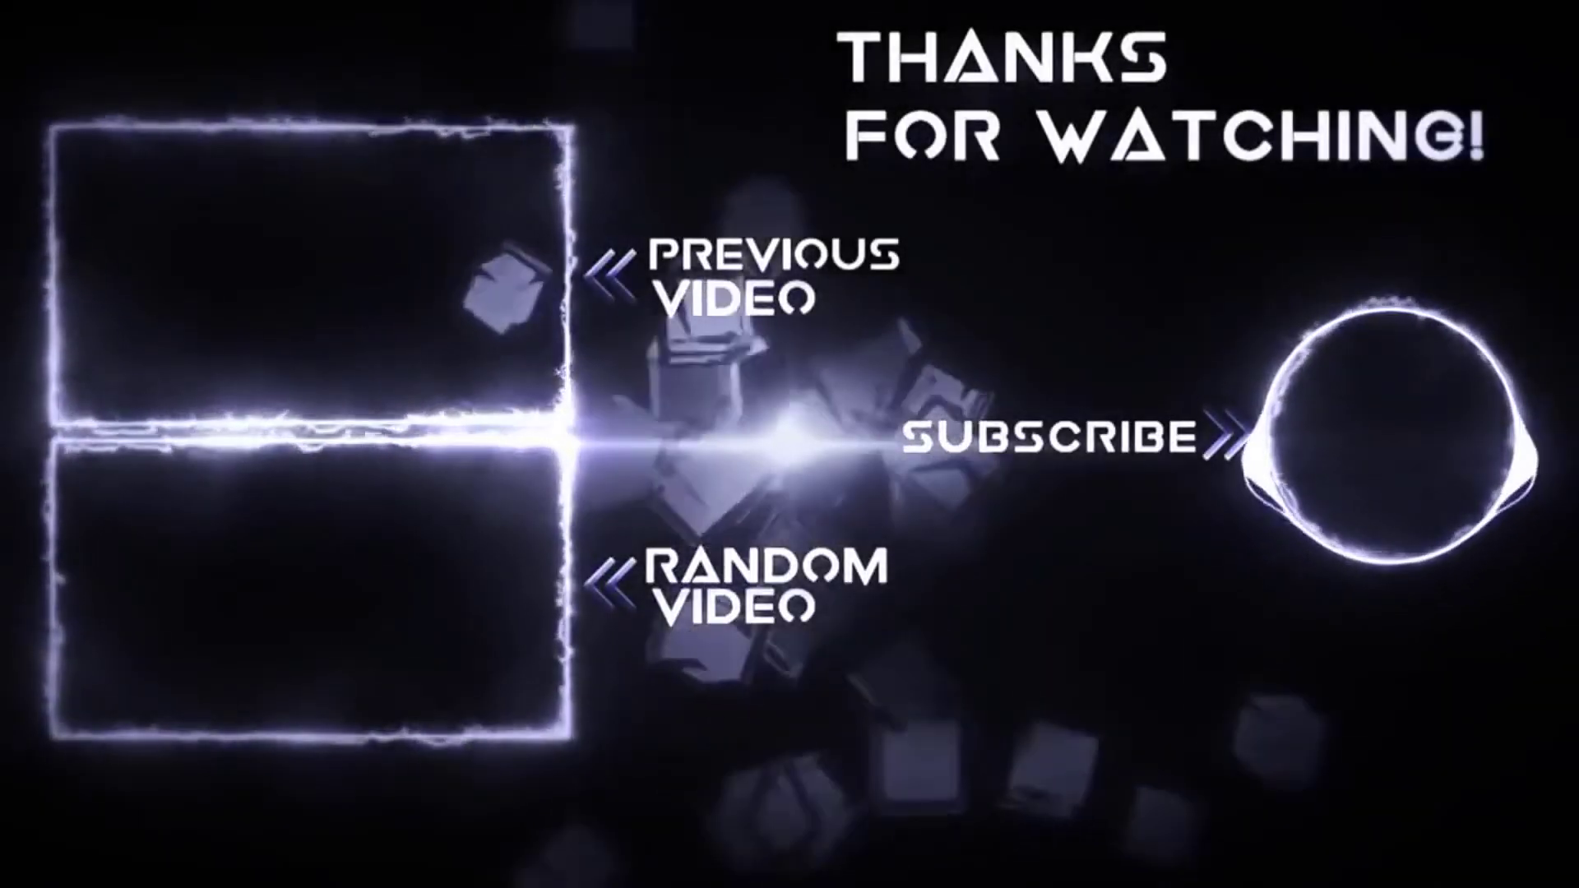